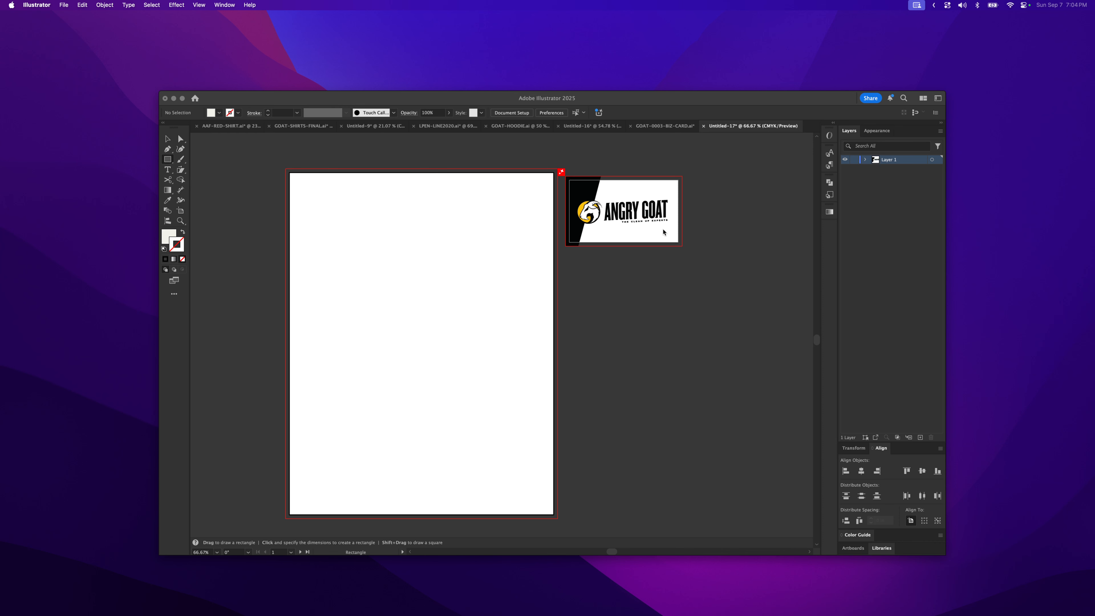
# - Draw a 3.5 in by 2 in rectangle starting at the business card artboard's top-left corner
pyautogui.click(568, 168)
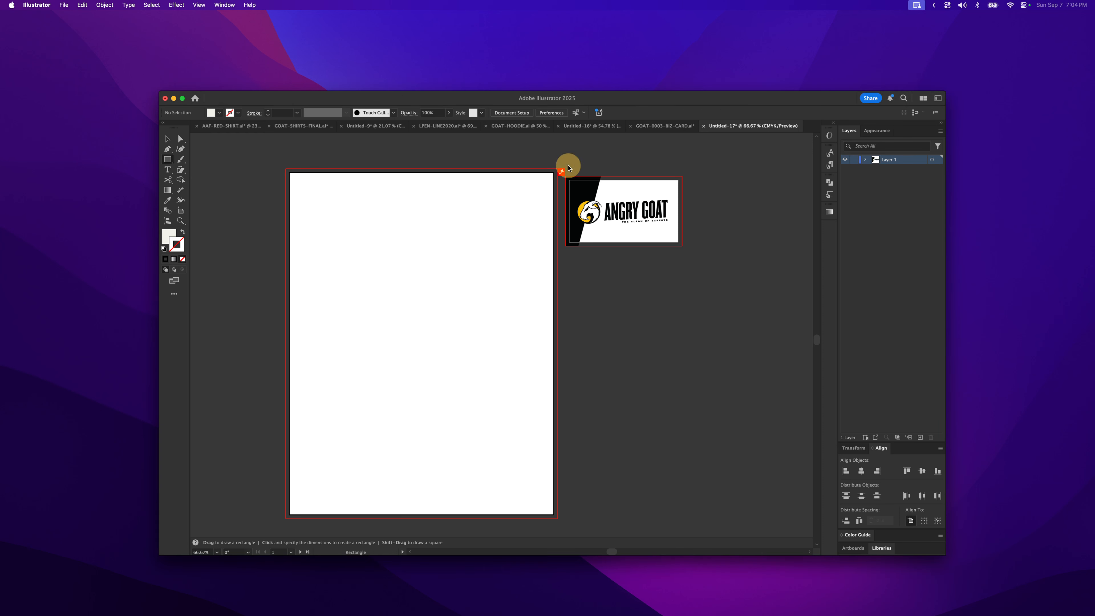
pyautogui.press('z')
pyautogui.moveTo(567, 168); pyautogui.dragTo(570, 239)
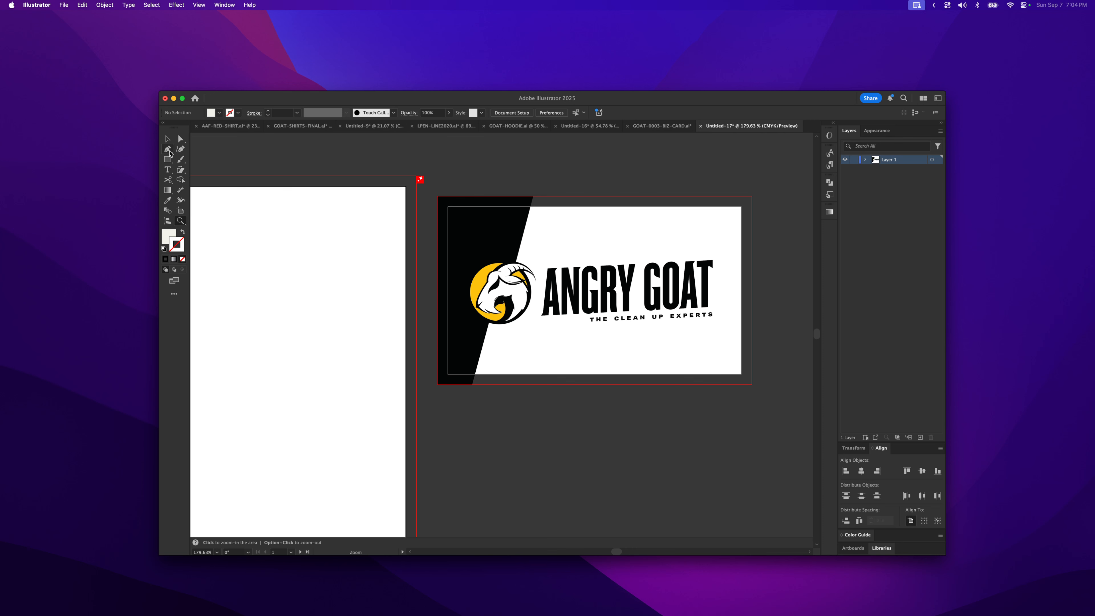
pyautogui.click(167, 160)
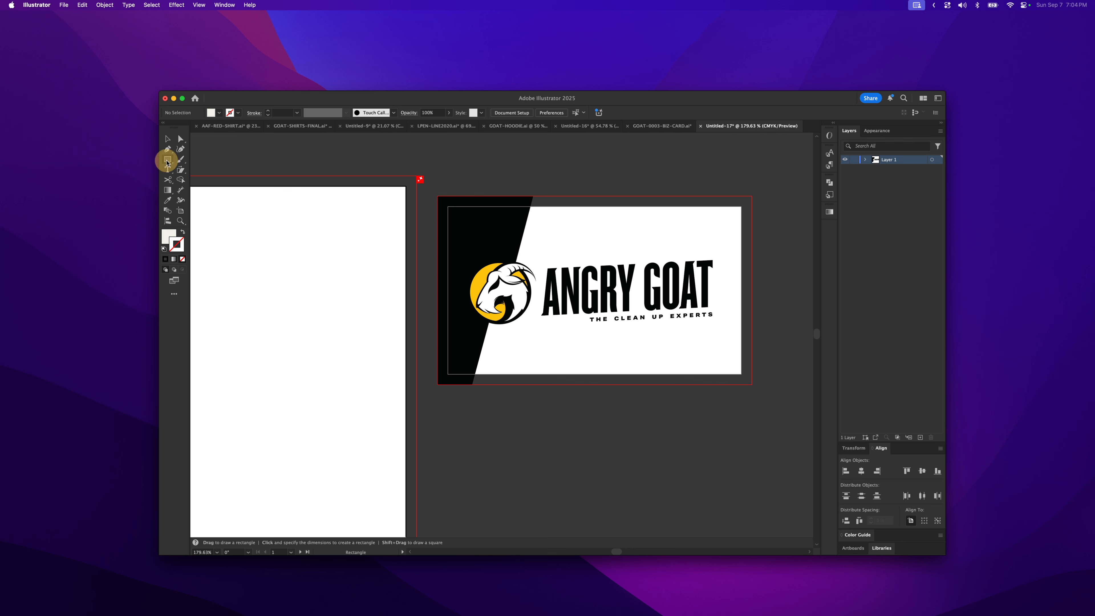
pyautogui.click(464, 185)
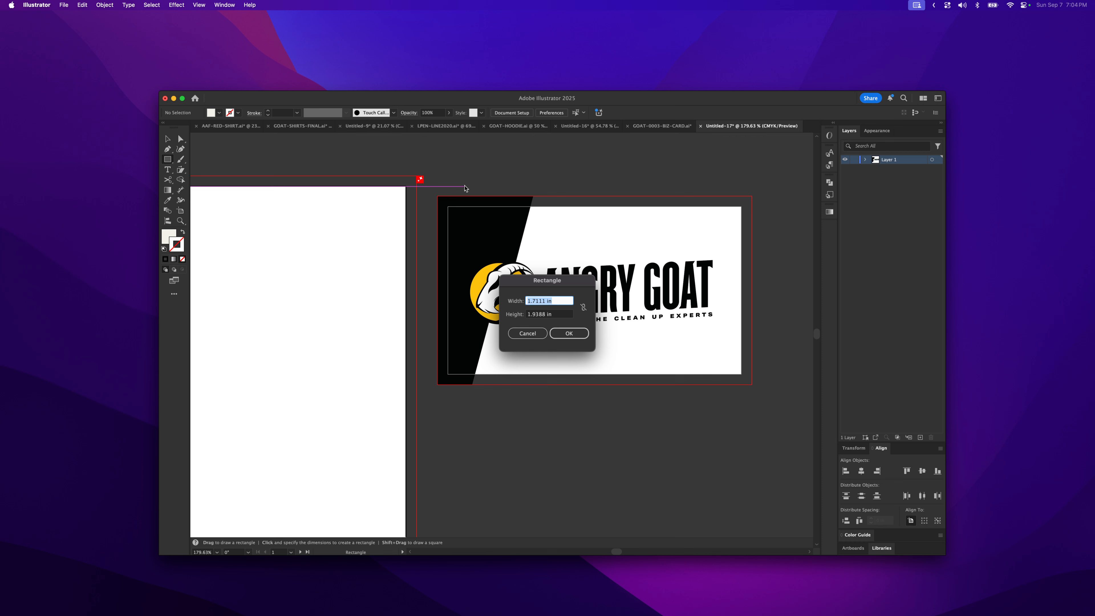
pyautogui.write('3.5')
pyautogui.click(536, 314)
pyautogui.doubleClick(537, 314)
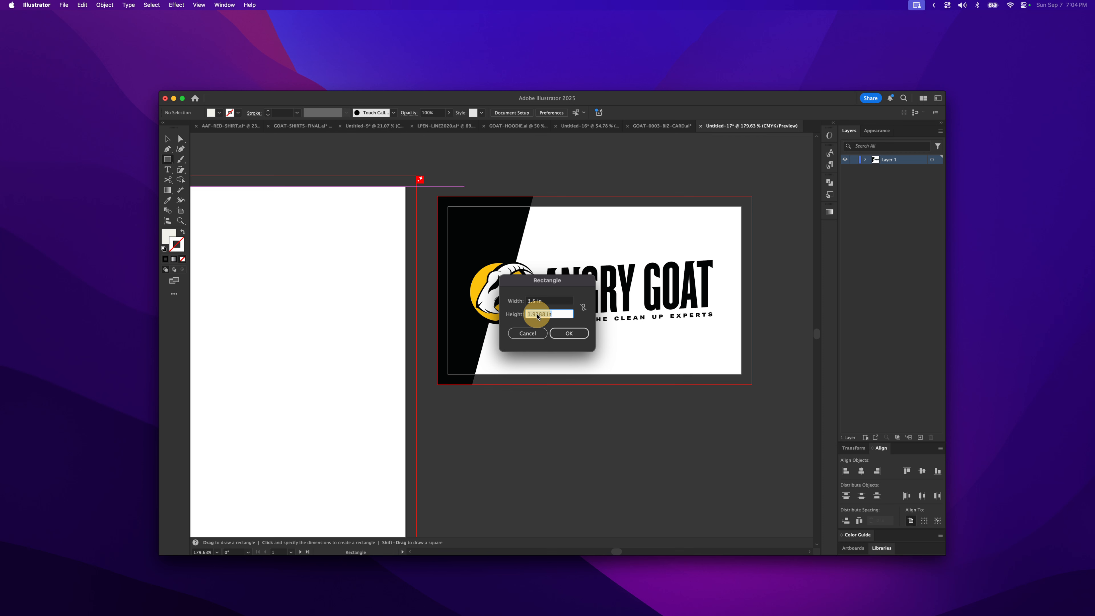
pyautogui.write('2')
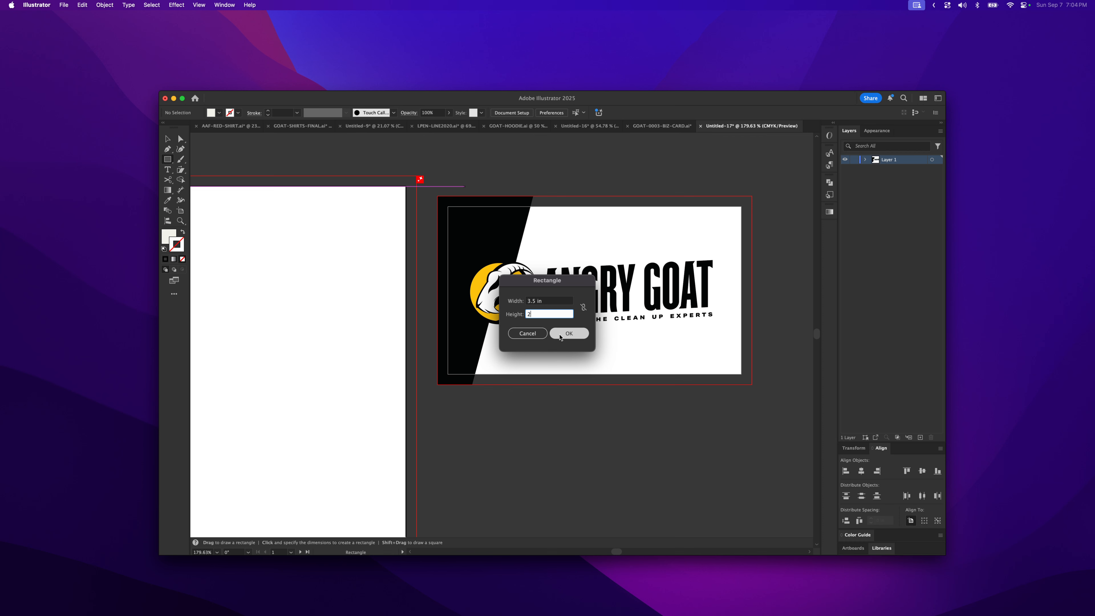
pyautogui.click(556, 331)
pyautogui.press('v')
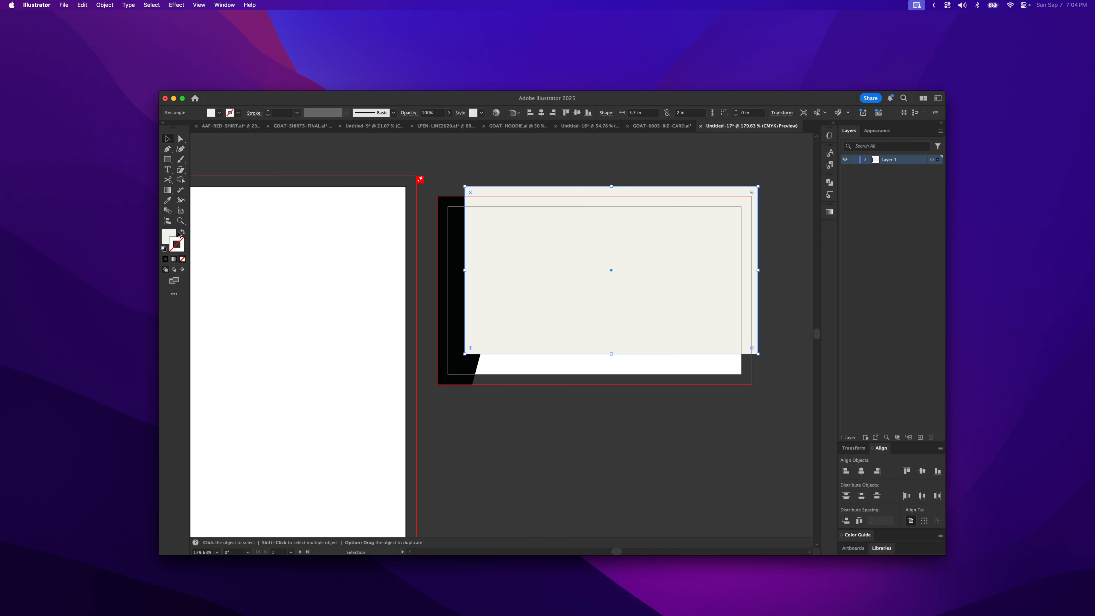
# - Set the rectangle's fill to none and its stroke to magenta
pyautogui.click(172, 238)
pyautogui.click(182, 259)
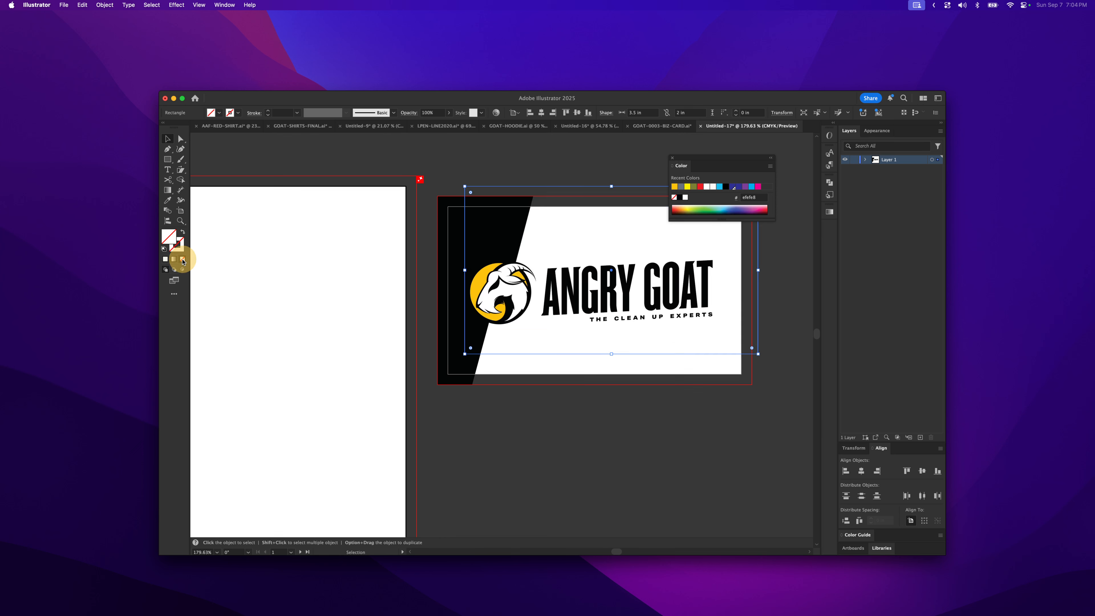
pyautogui.click(180, 249)
pyautogui.click(761, 186)
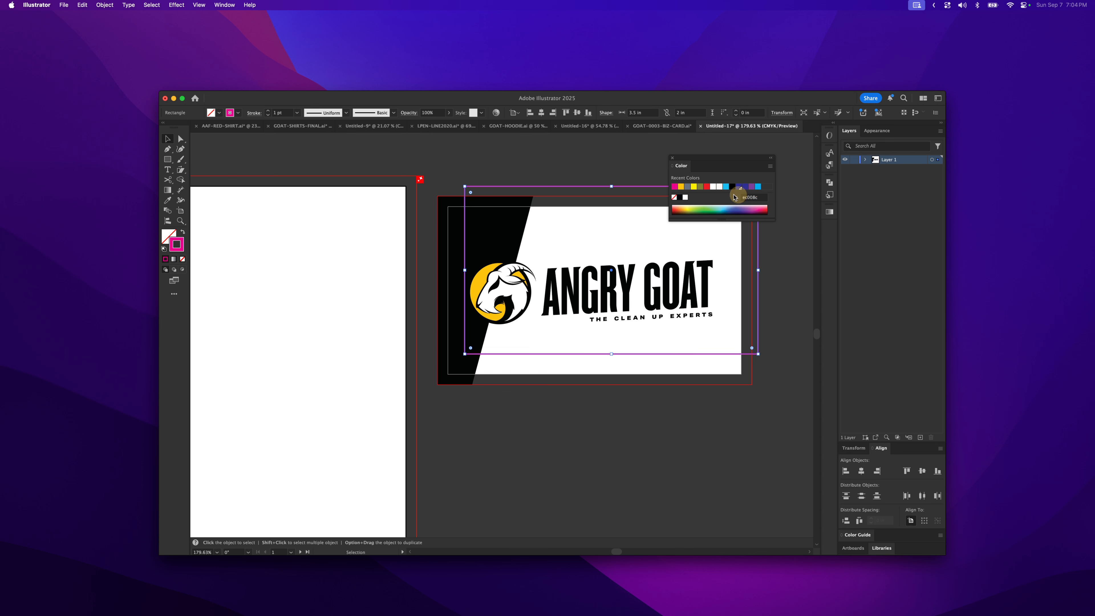
# - Move the magenta rectangle onto the business card so it lines up with the artboard
pyautogui.click(644, 179)
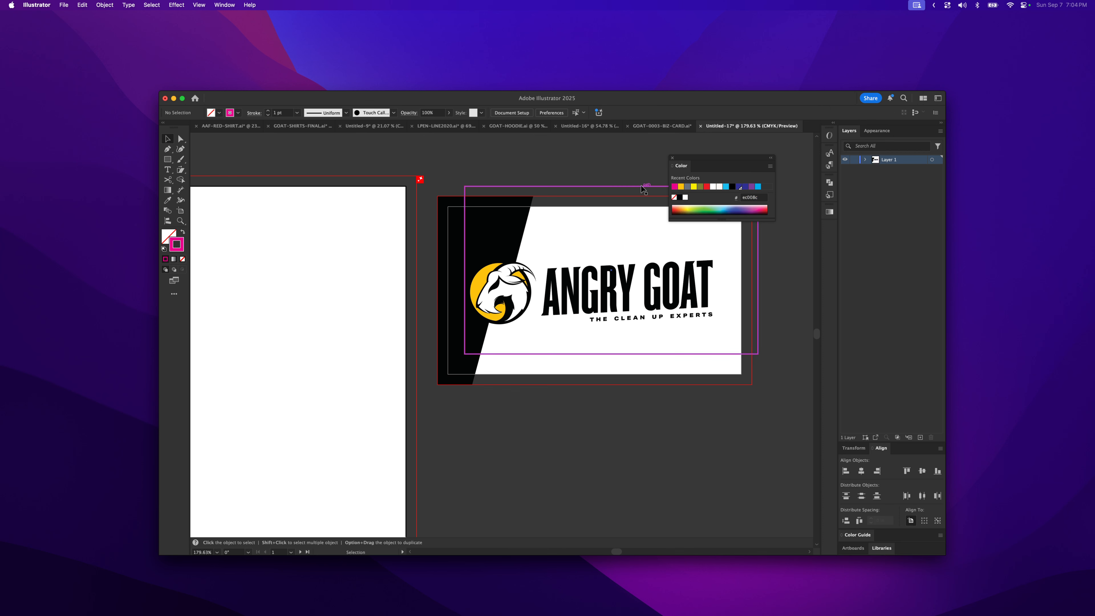
pyautogui.moveTo(695, 159); pyautogui.dragTo(785, 244)
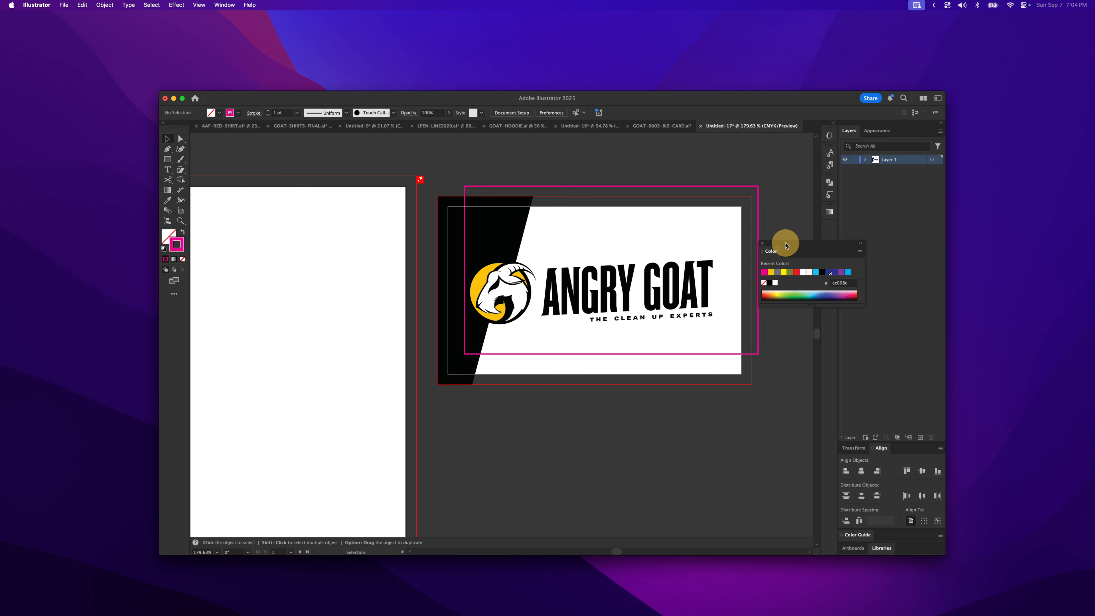
pyautogui.click(724, 183)
pyautogui.moveTo(707, 186); pyautogui.dragTo(690, 207)
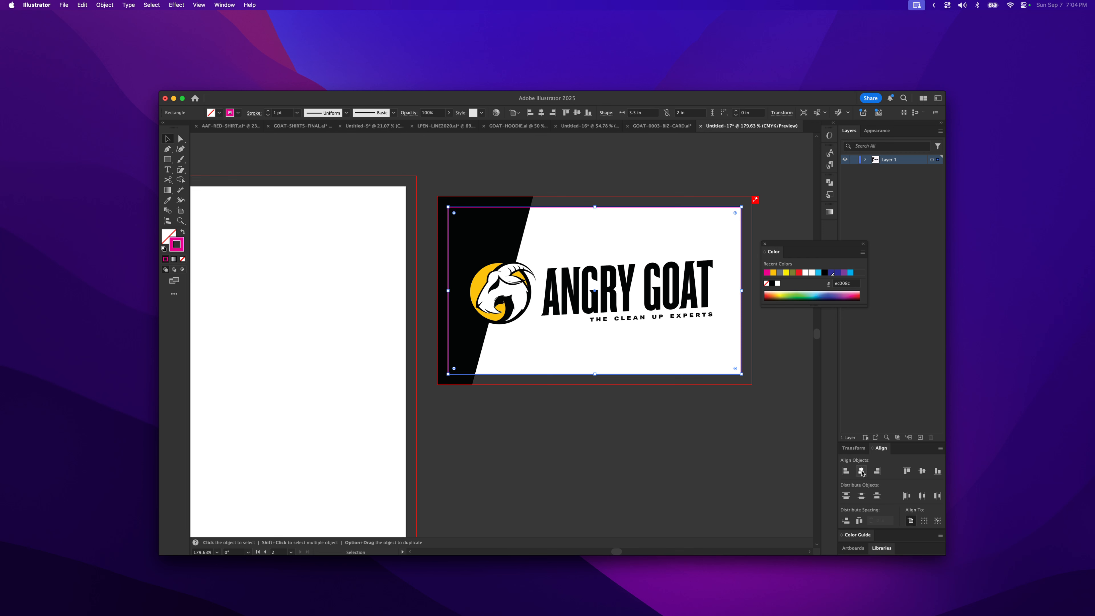
# - Center the rectangle horizontally and vertically on the artboard with the Align panel
pyautogui.moveTo(879, 449); pyautogui.dragTo(659, 401)
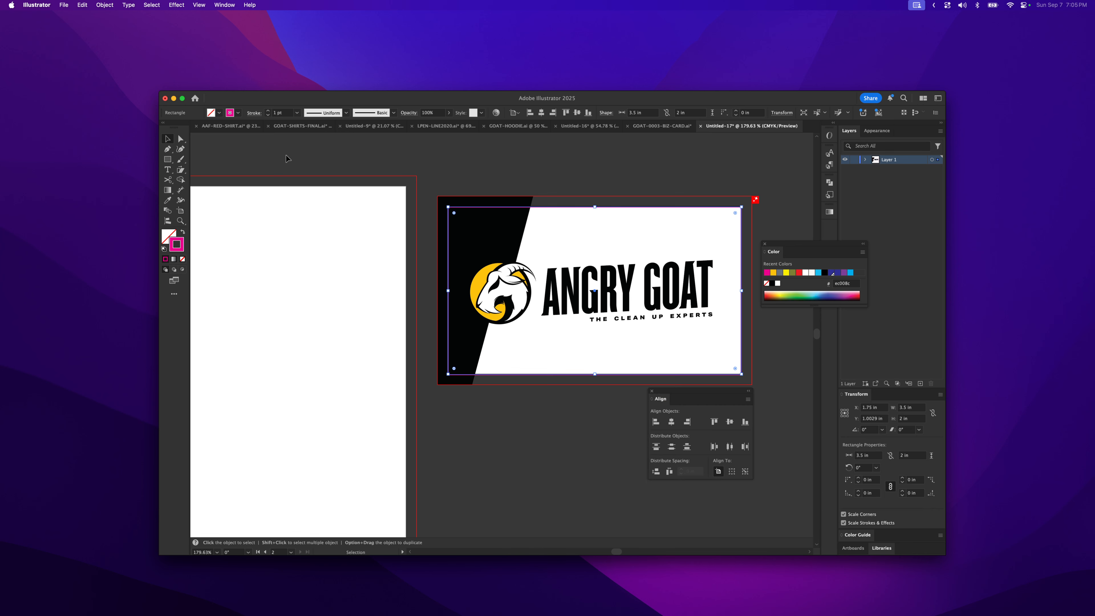
pyautogui.click(218, 5)
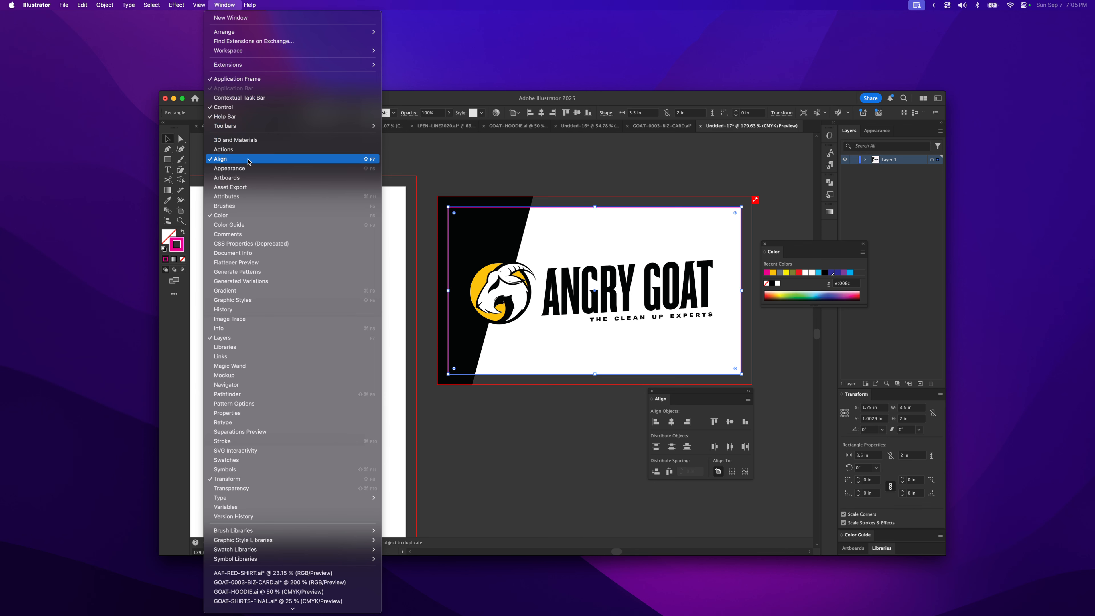
pyautogui.click(596, 439)
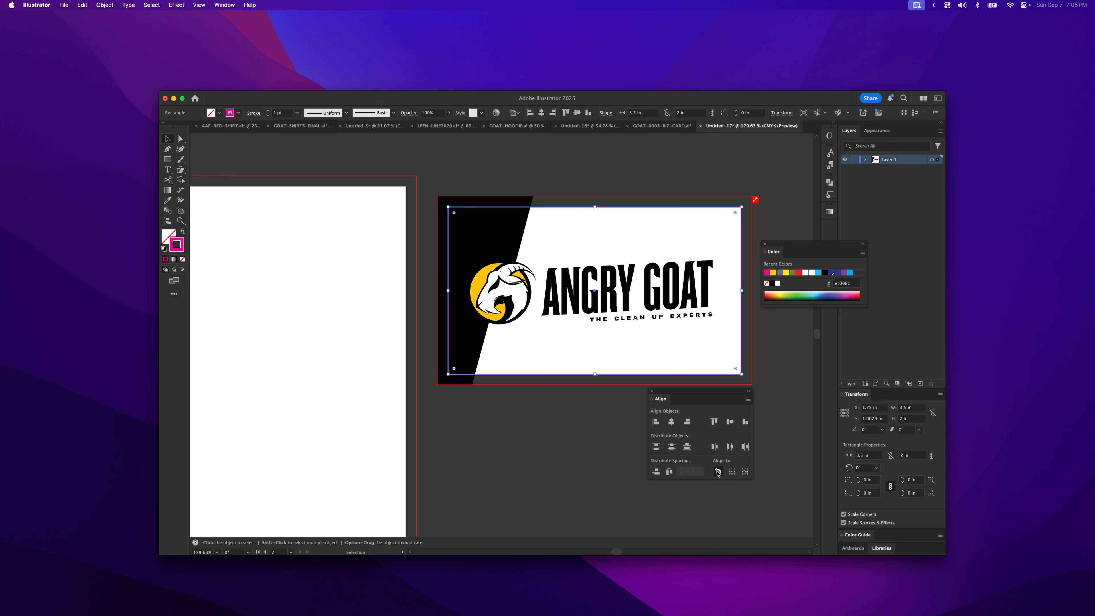
pyautogui.click(732, 473)
pyautogui.click(718, 471)
pyautogui.click(672, 423)
pyautogui.click(729, 422)
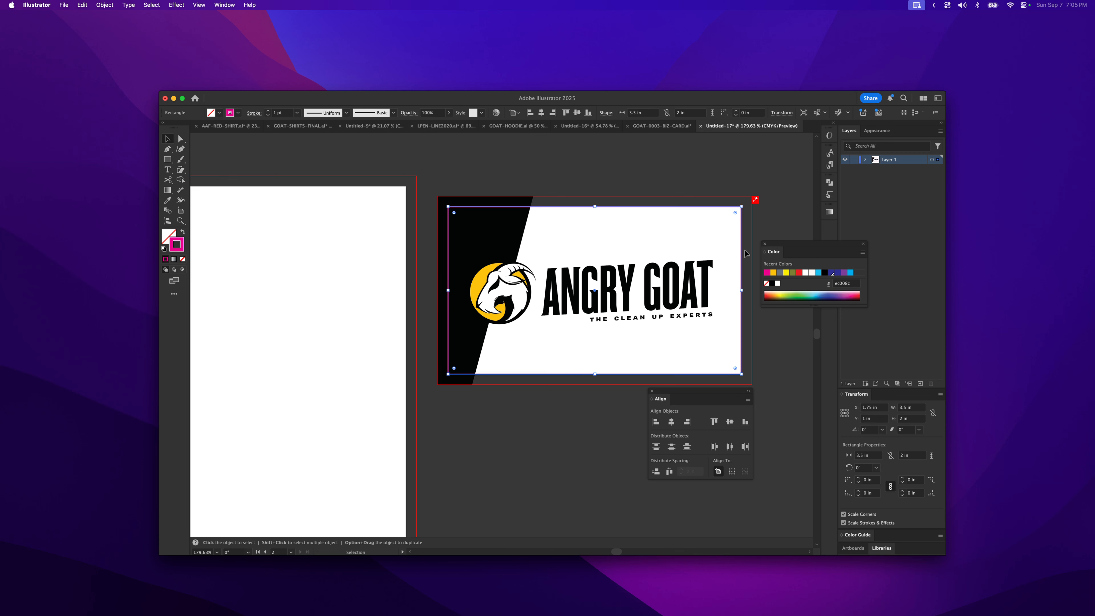
# - Zoom in closely on the rectangle's top edge to inspect its alignment with the artboard
pyautogui.press('z')
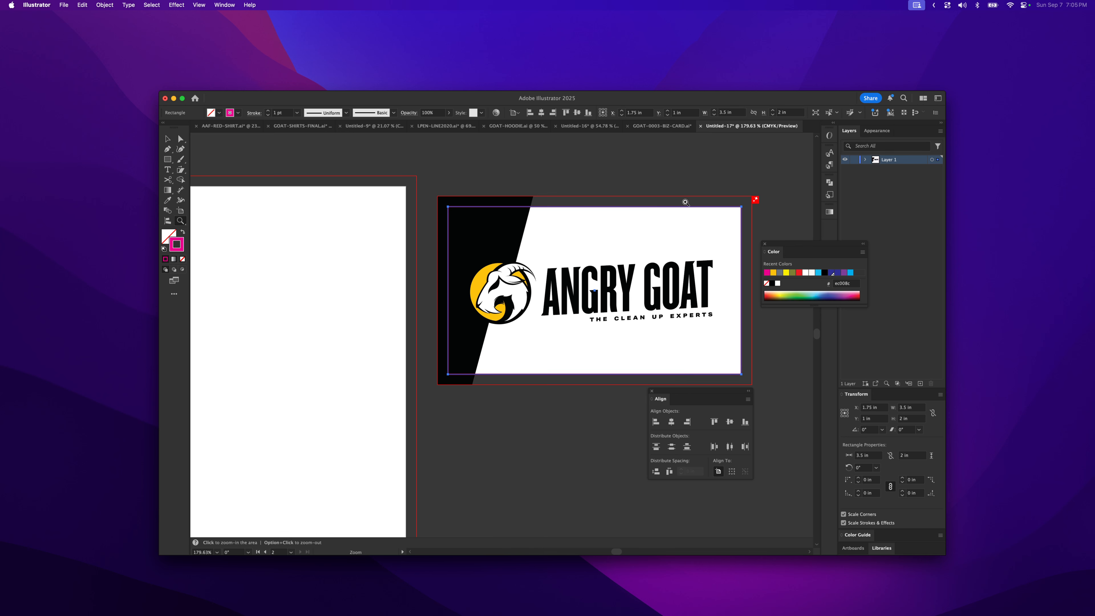
pyautogui.click(721, 235)
pyautogui.moveTo(720, 235); pyautogui.dragTo(948, 357)
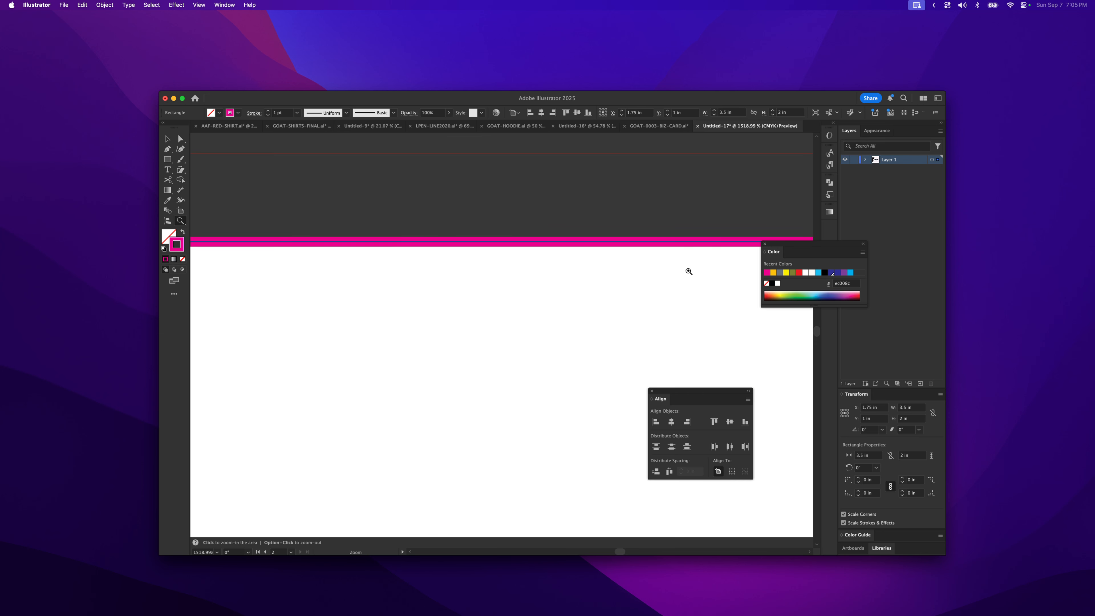
pyautogui.moveTo(396, 237); pyautogui.dragTo(592, 310)
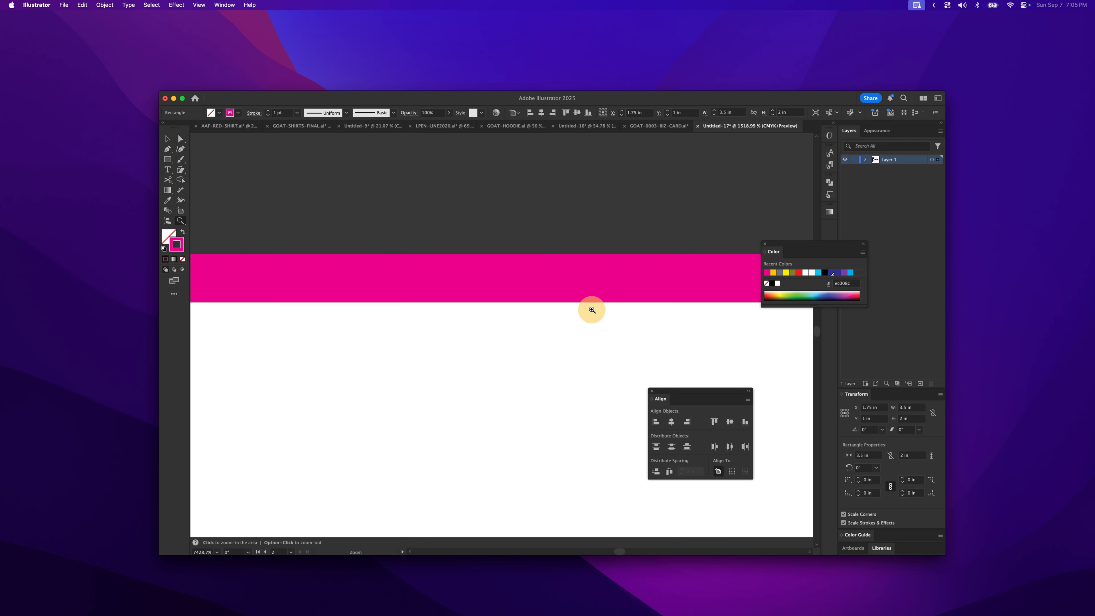
pyautogui.keyDown('alt'); pyautogui.click(534, 275); pyautogui.keyUp('alt')
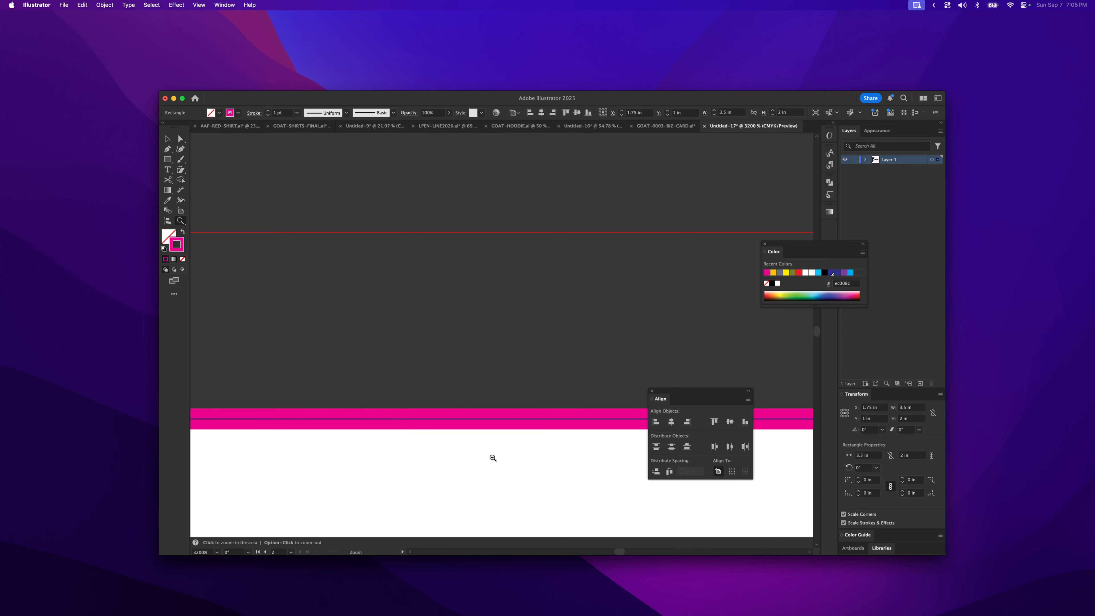
pyautogui.keyDown('alt'); pyautogui.click(496, 417); pyautogui.keyUp('alt')
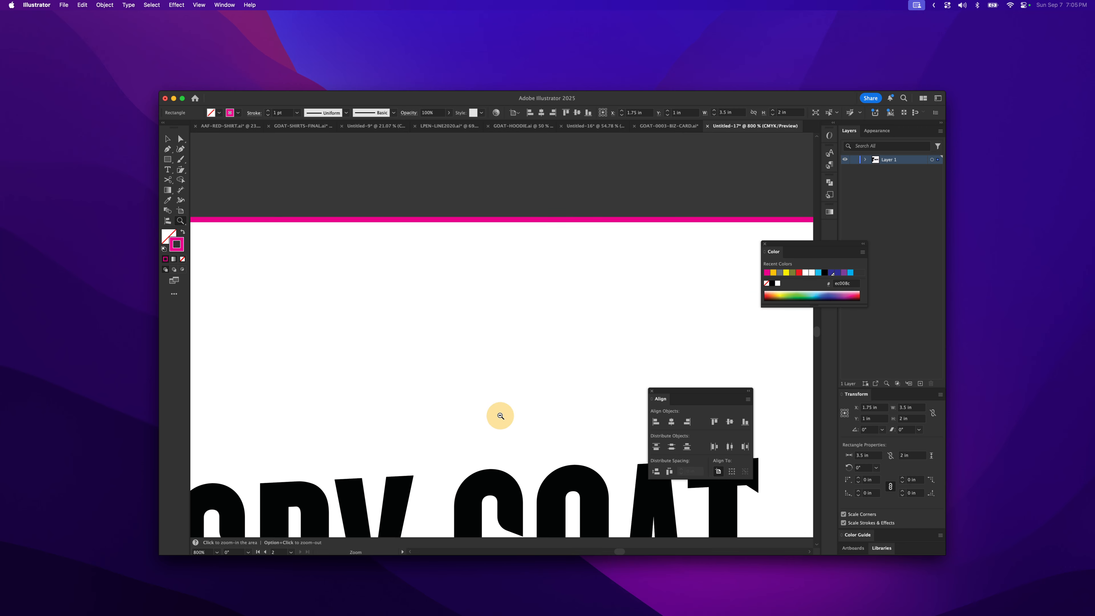
pyautogui.keyDown('alt'); pyautogui.click(485, 304); pyautogui.keyUp('alt')
pyautogui.press('space')
pyautogui.moveTo(492, 350); pyautogui.dragTo(558, 281)
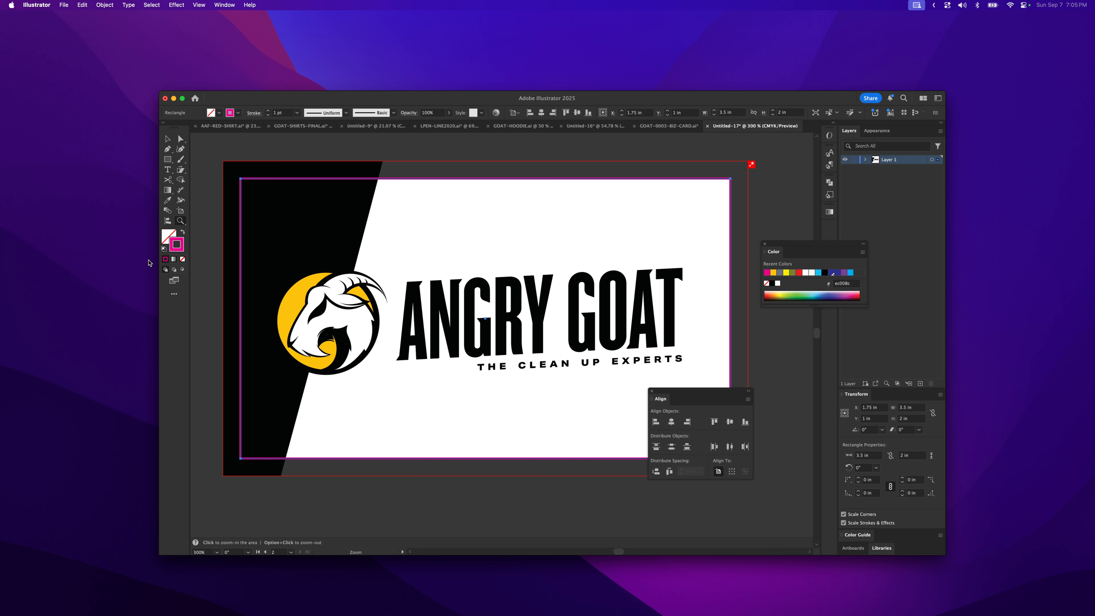
# - Remove the rectangle's stroke and add crop marks to it with the Crop Marks effect
pyautogui.click(183, 259)
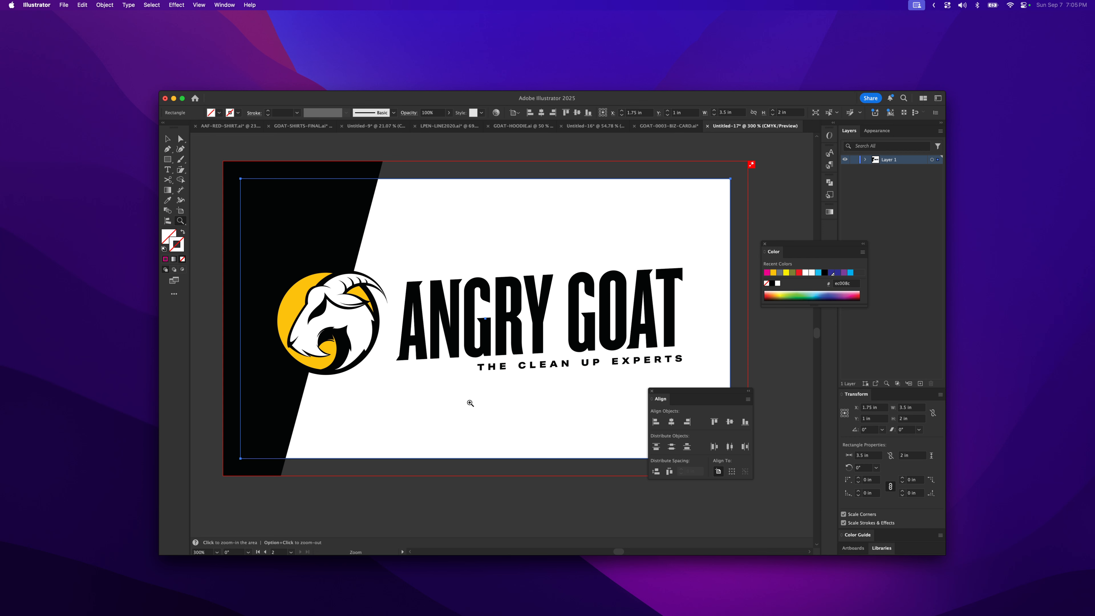
pyautogui.press('v')
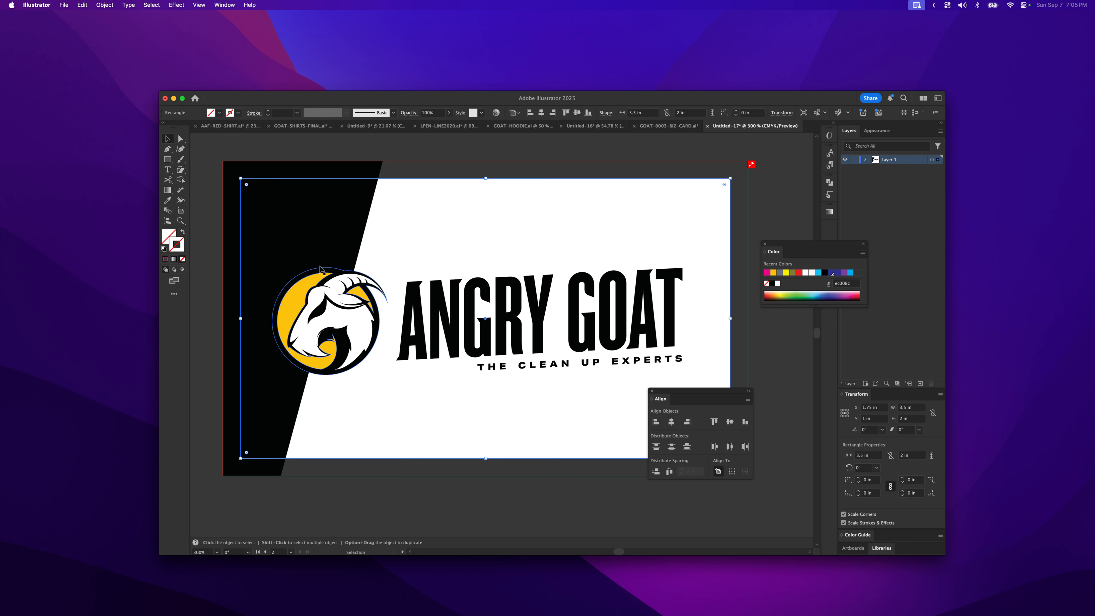
pyautogui.press('z')
pyautogui.keyDown('alt'); pyautogui.click(526, 238); pyautogui.keyUp('alt')
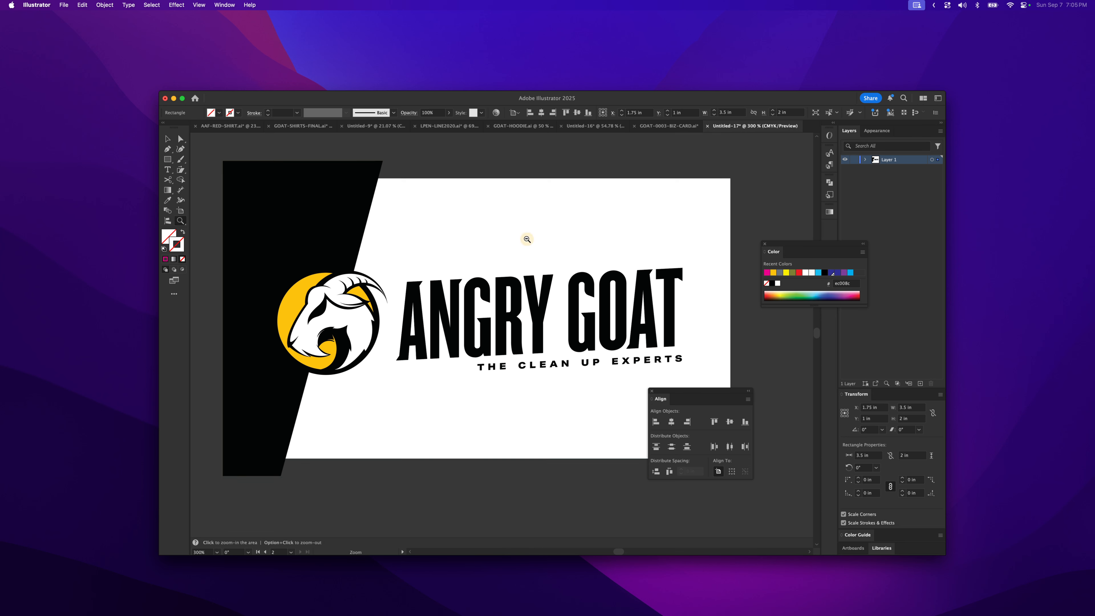
pyautogui.moveTo(455, 353); pyautogui.dragTo(443, 328)
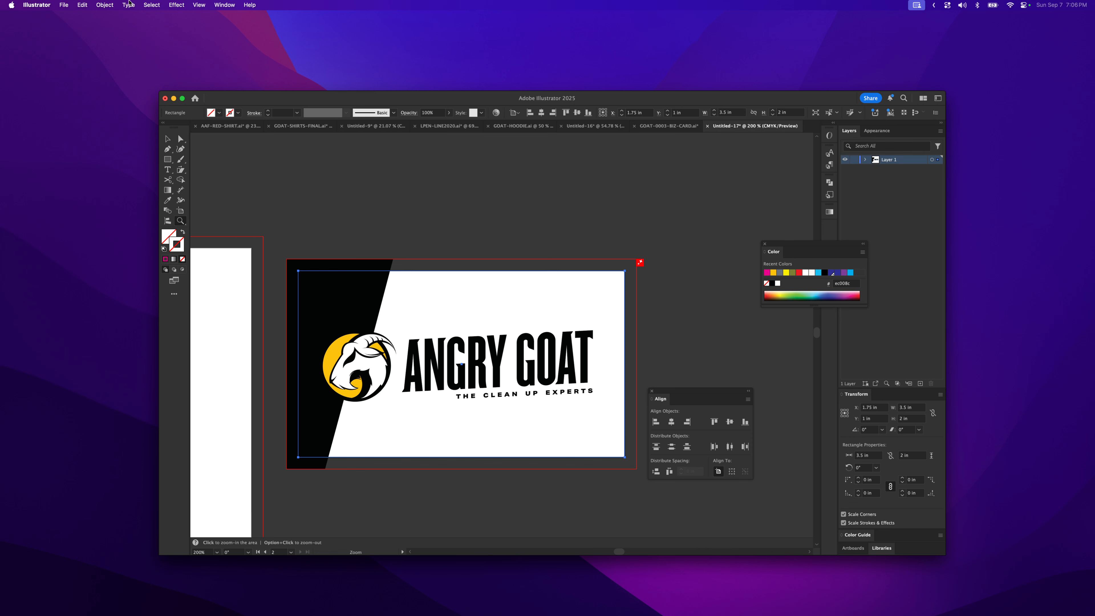
pyautogui.click(198, 5)
pyautogui.moveTo(181, 10)
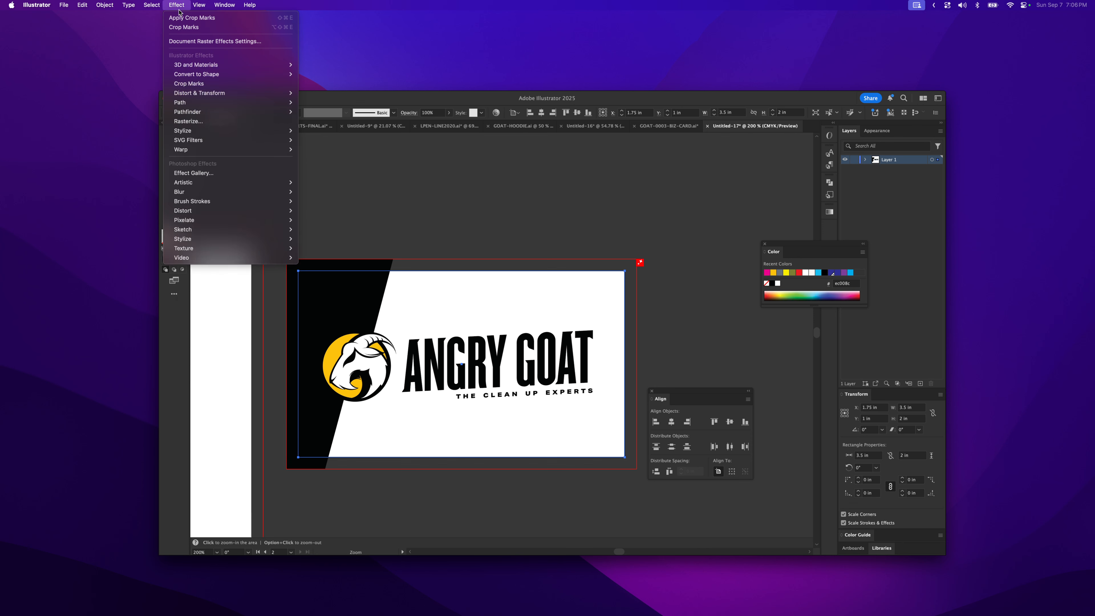
pyautogui.click(196, 84)
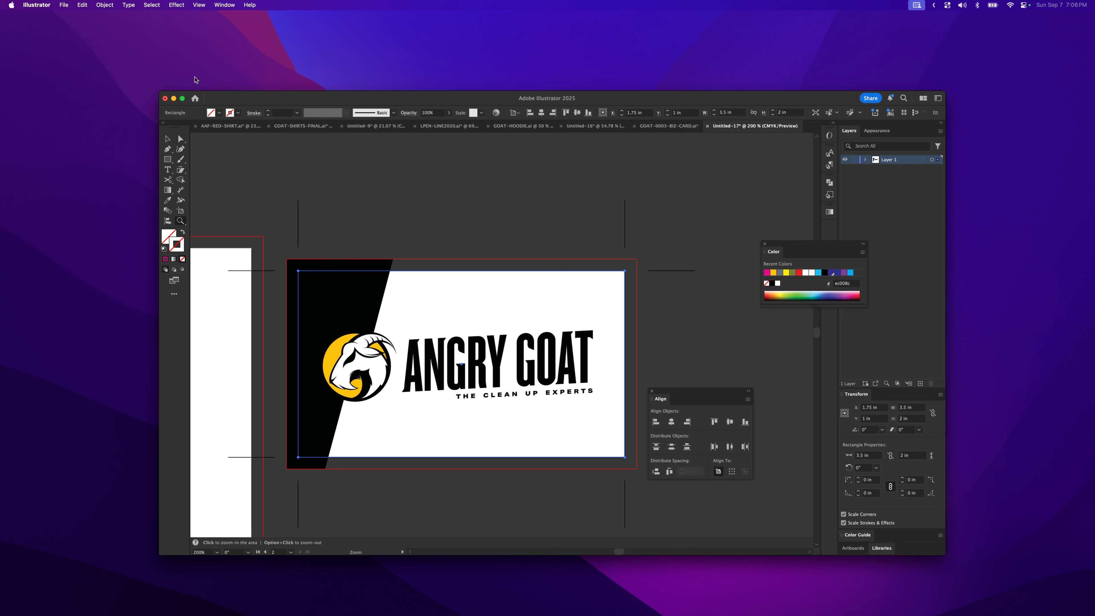
# - Inspect the card's objects by selecting them individually and together
pyautogui.click(168, 139)
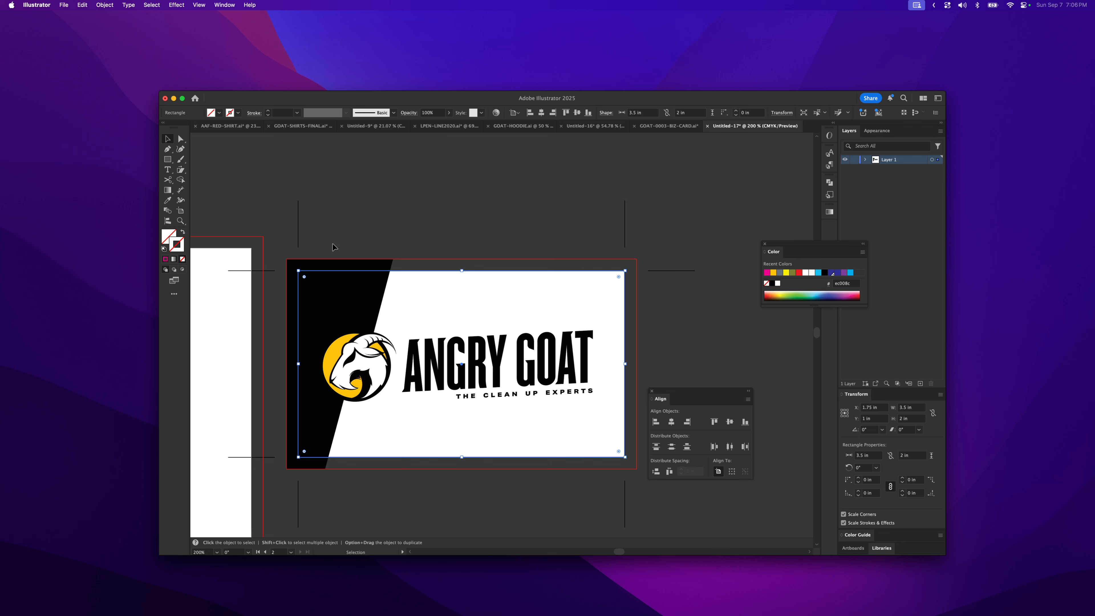
pyautogui.press('z')
pyautogui.keyDown('alt'); pyautogui.click(389, 249); pyautogui.keyUp('alt')
pyautogui.keyDown('alt'); pyautogui.click(539, 363); pyautogui.keyUp('alt')
pyautogui.moveTo(524, 413); pyautogui.dragTo(487, 349)
pyautogui.press('v')
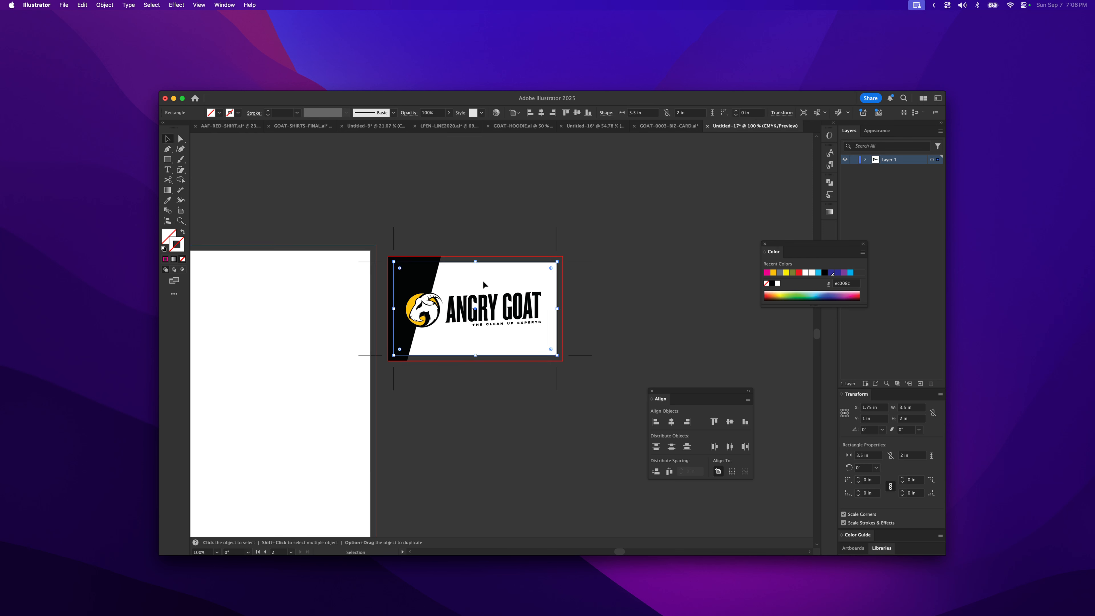
pyautogui.click(485, 222)
pyautogui.click(484, 260)
pyautogui.click(427, 293)
pyautogui.click(468, 313)
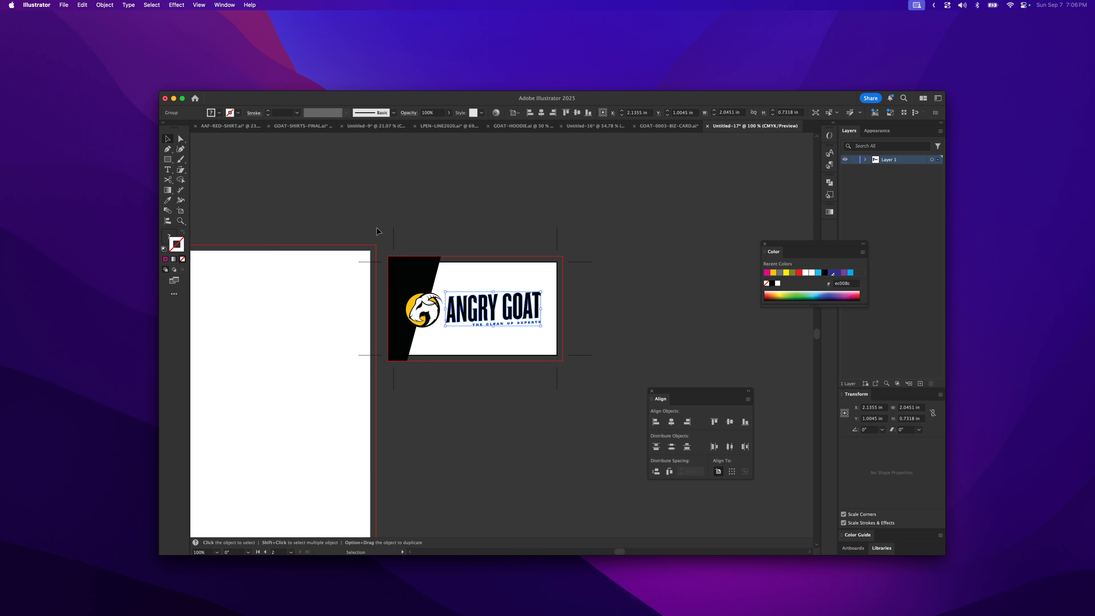
pyautogui.moveTo(396, 254); pyautogui.dragTo(555, 368)
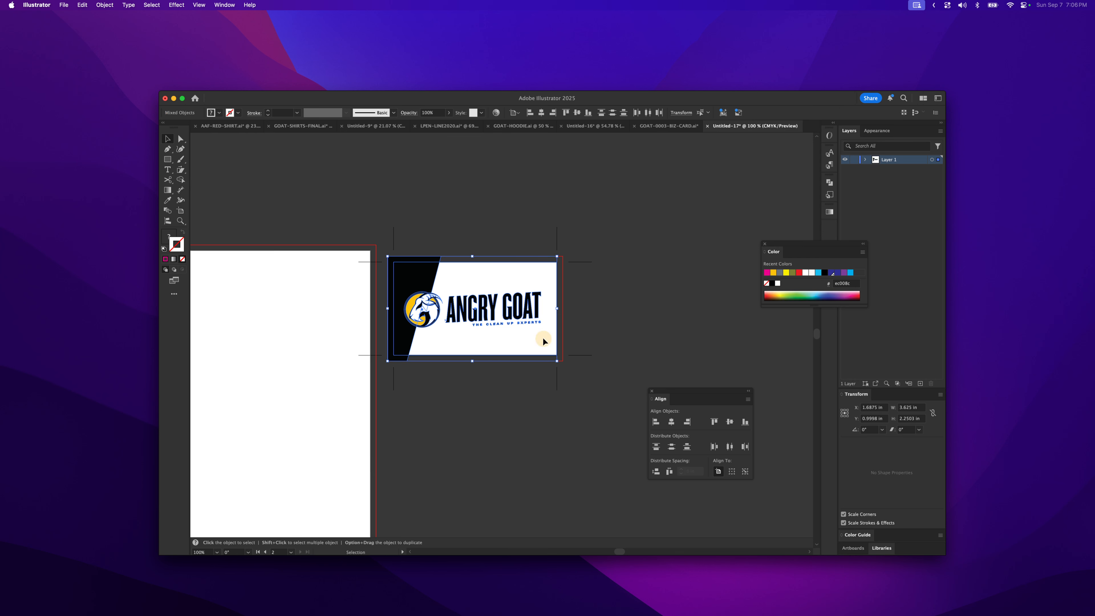
pyautogui.click(464, 369)
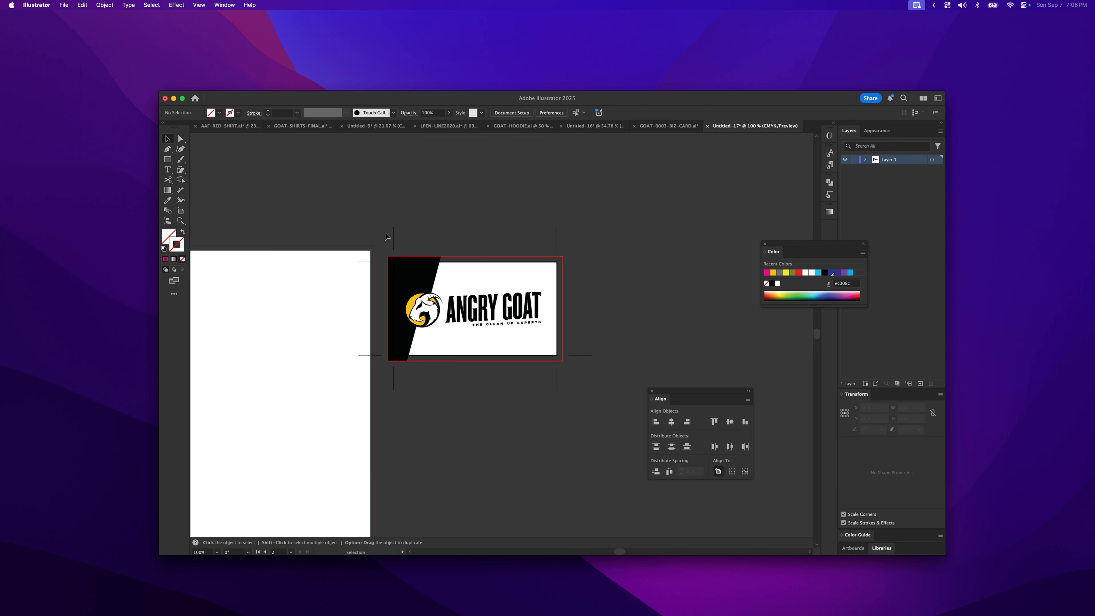
# - Select the whole card with its crop marks and drag a copy onto the letter-size artboard
pyautogui.moveTo(382, 252); pyautogui.dragTo(593, 405)
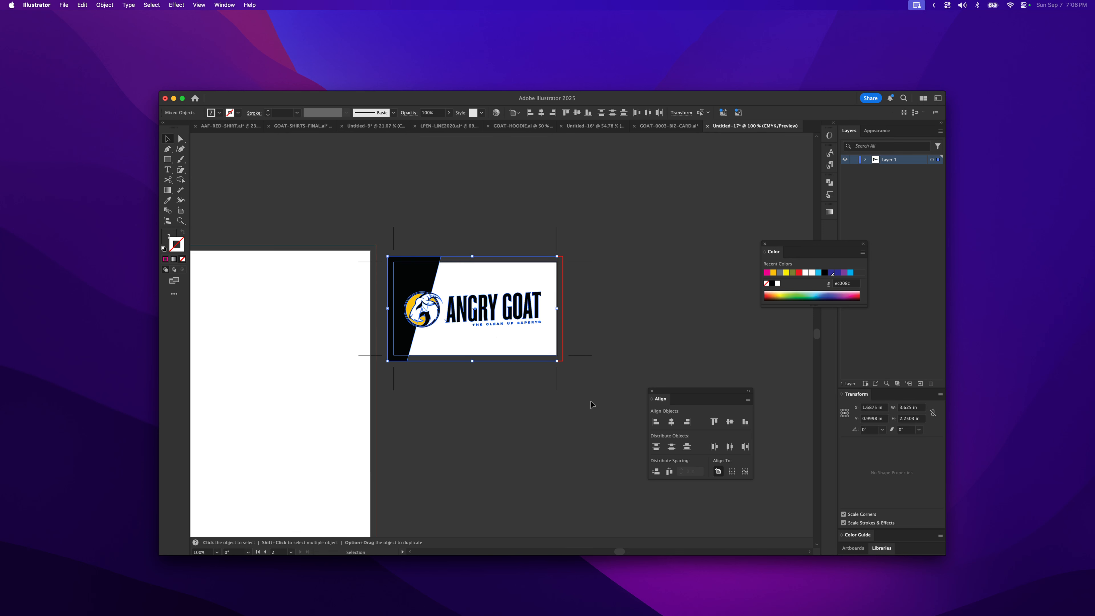
pyautogui.moveTo(542, 358); pyautogui.dragTo(611, 325)
pyautogui.press('space')
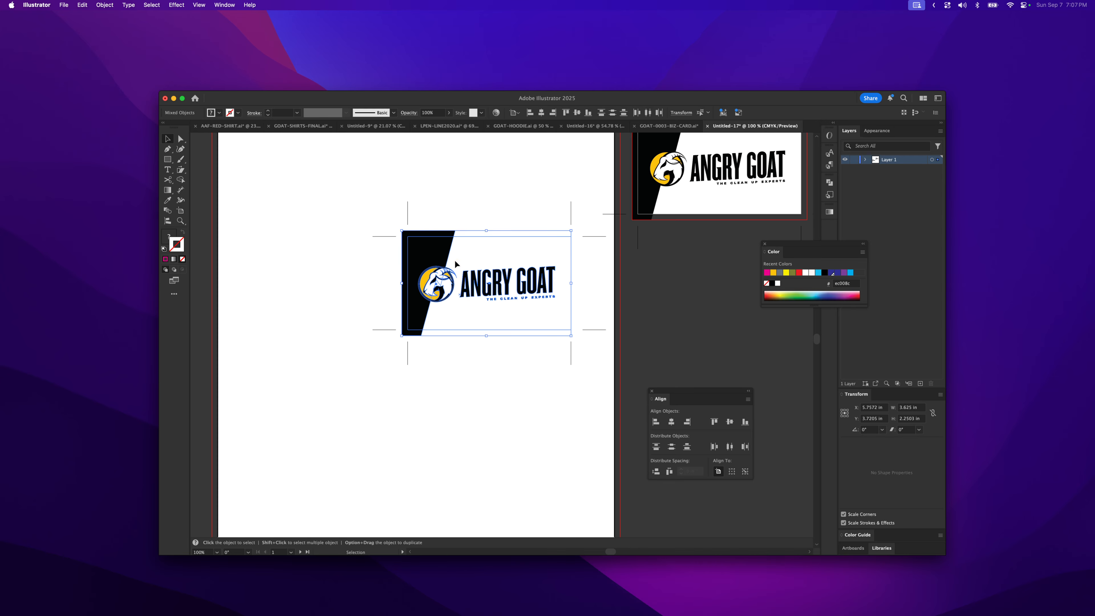
# - Position the copied card with its crop marks near the top-left corner of the letter-size artboard
pyautogui.moveTo(433, 250); pyautogui.dragTo(326, 220)
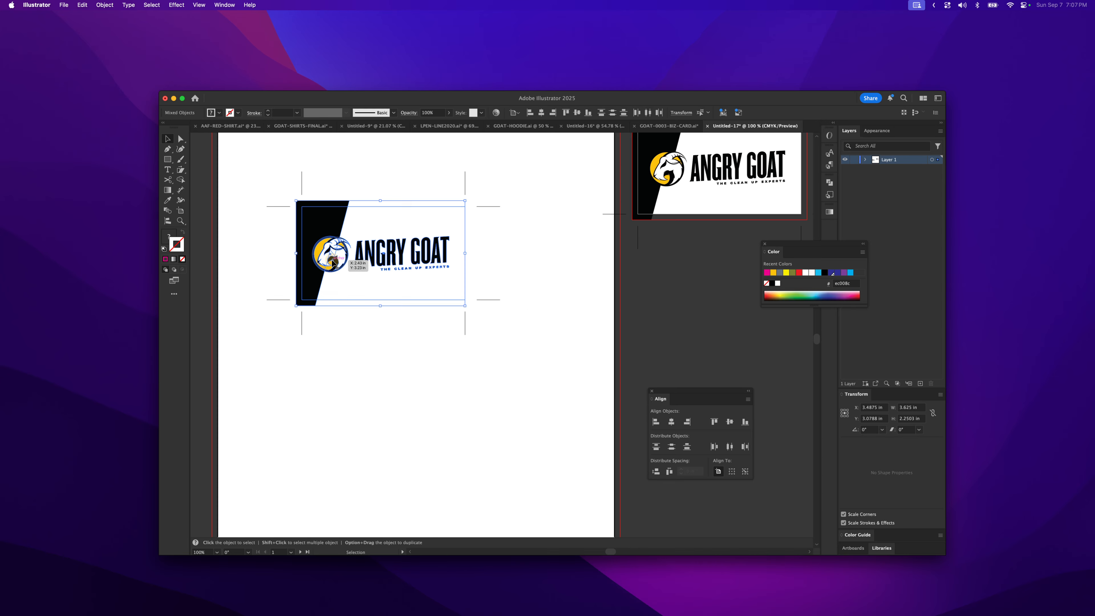
pyautogui.moveTo(307, 227); pyautogui.dragTo(305, 276)
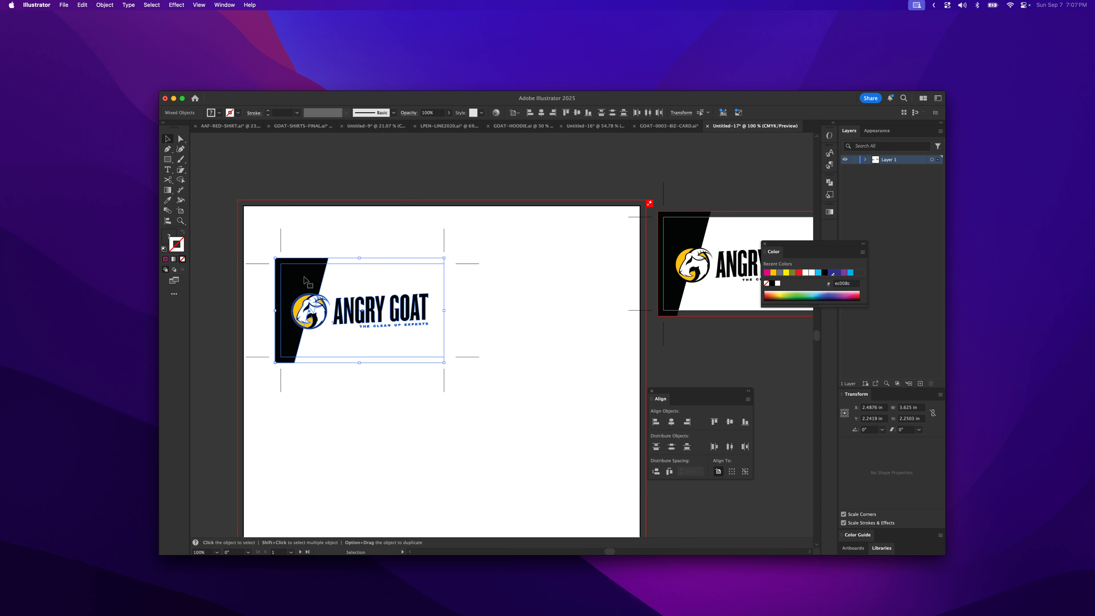
pyautogui.moveTo(305, 280); pyautogui.dragTo(301, 270)
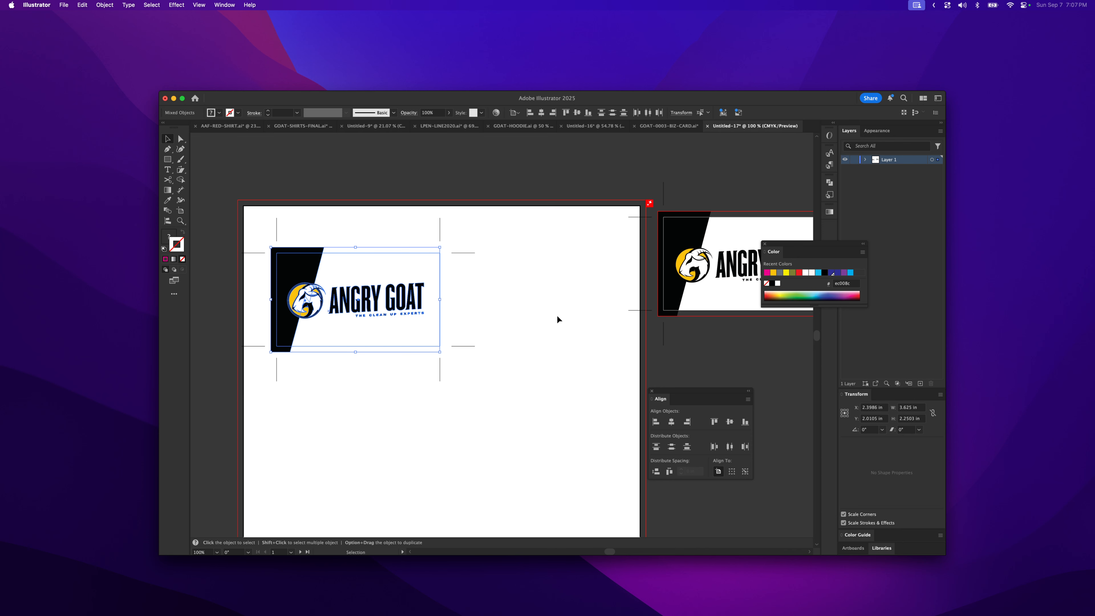
pyautogui.click(557, 317)
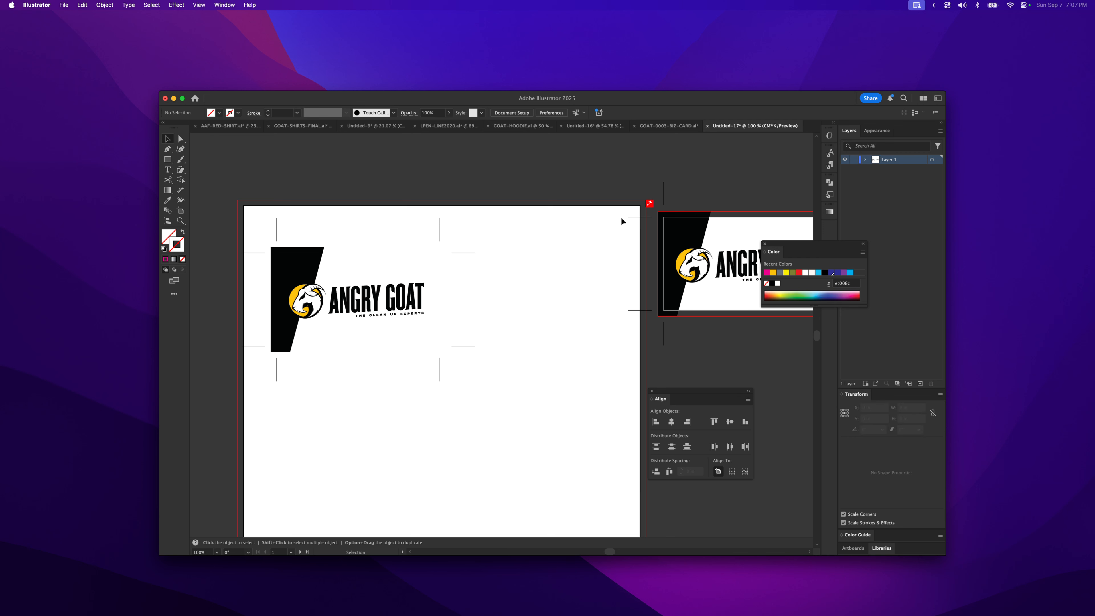
# - Expand the appearance of the card rectangle so its crop marks become editable paths
pyautogui.click(673, 218)
pyautogui.click(680, 220)
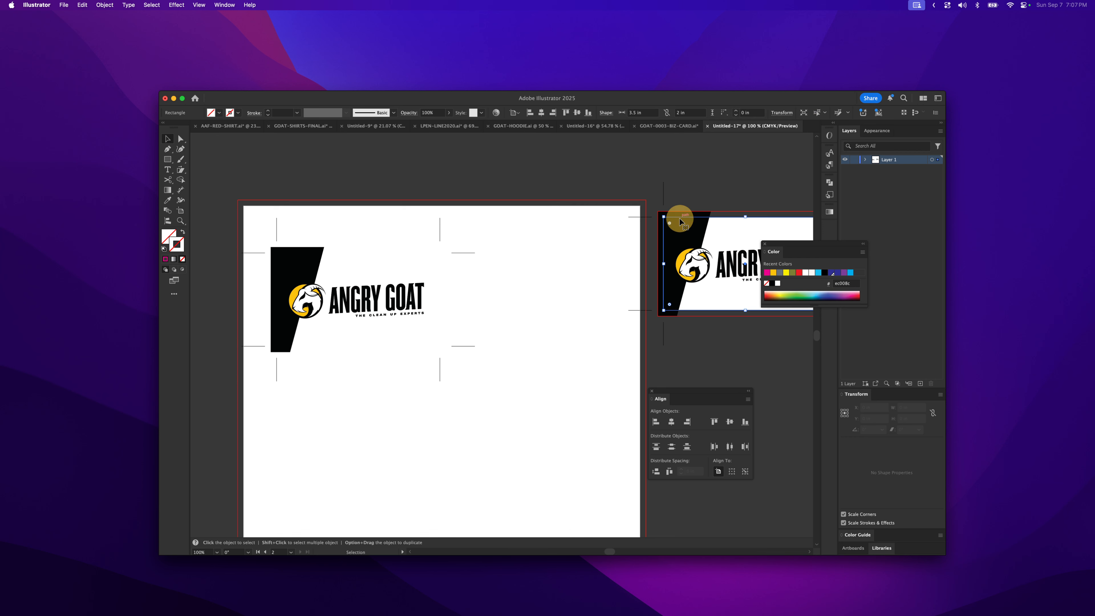
pyautogui.click(667, 197)
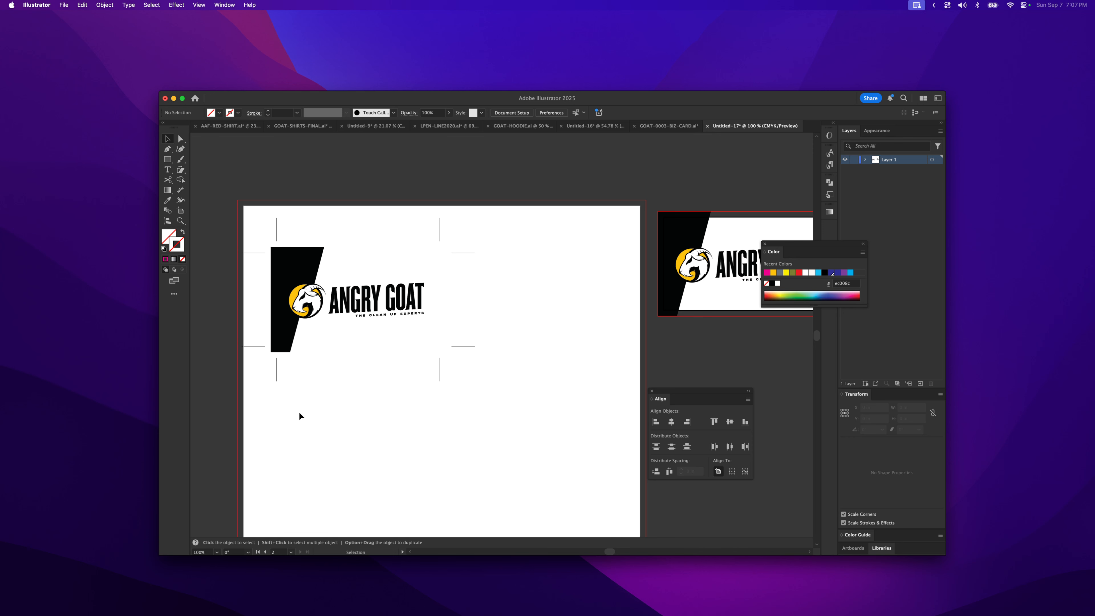
pyautogui.press('z')
pyautogui.click(317, 304)
pyautogui.moveTo(543, 331); pyautogui.dragTo(496, 297)
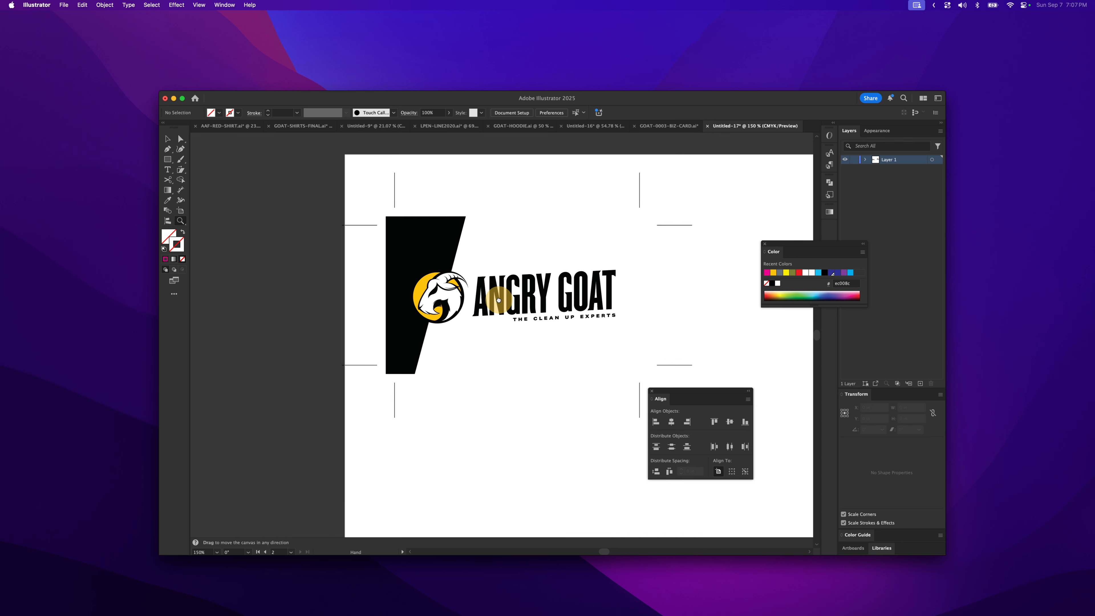
pyautogui.click(651, 391)
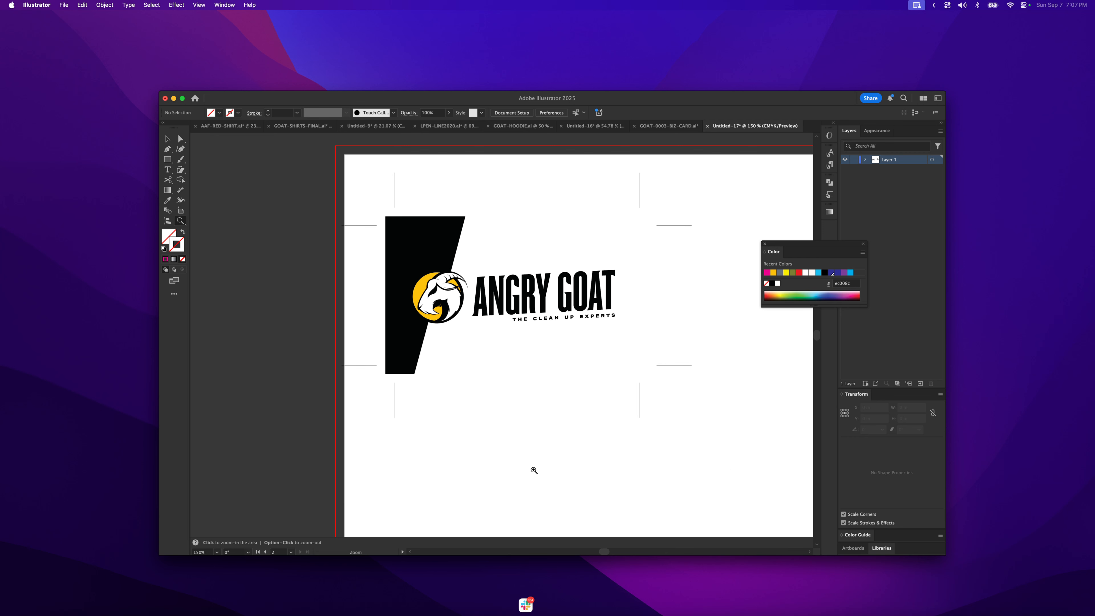
pyautogui.click(167, 139)
pyautogui.click(488, 224)
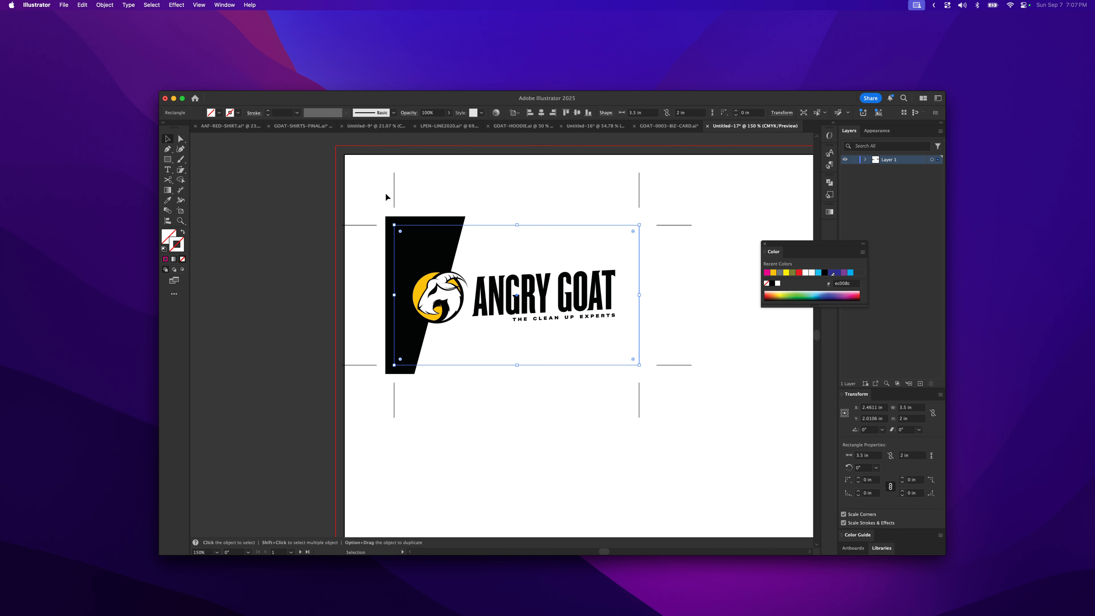
pyautogui.click(106, 5)
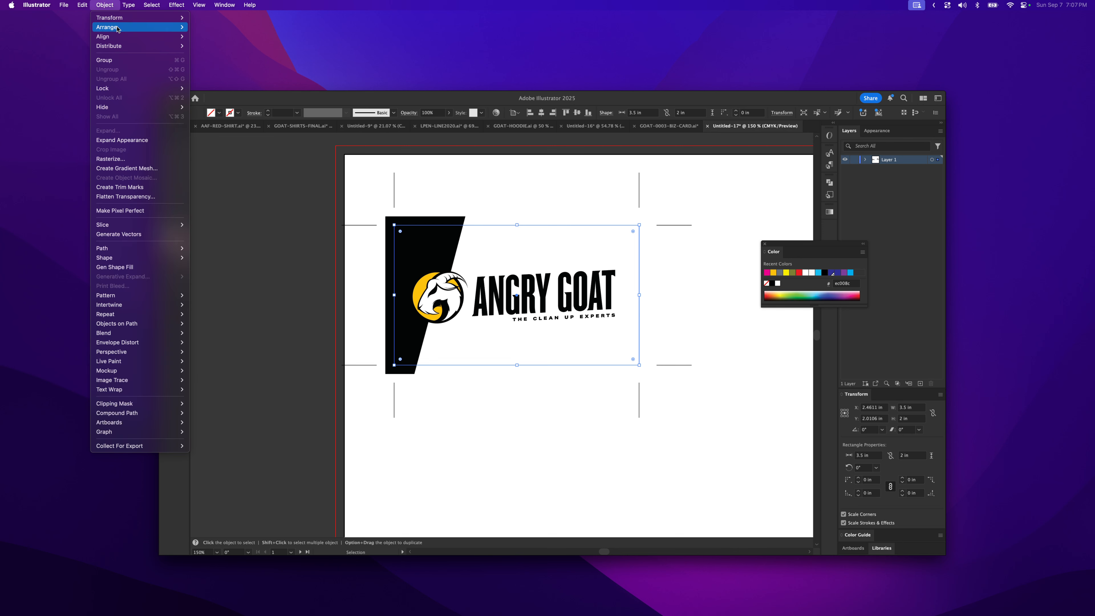
pyautogui.click(143, 140)
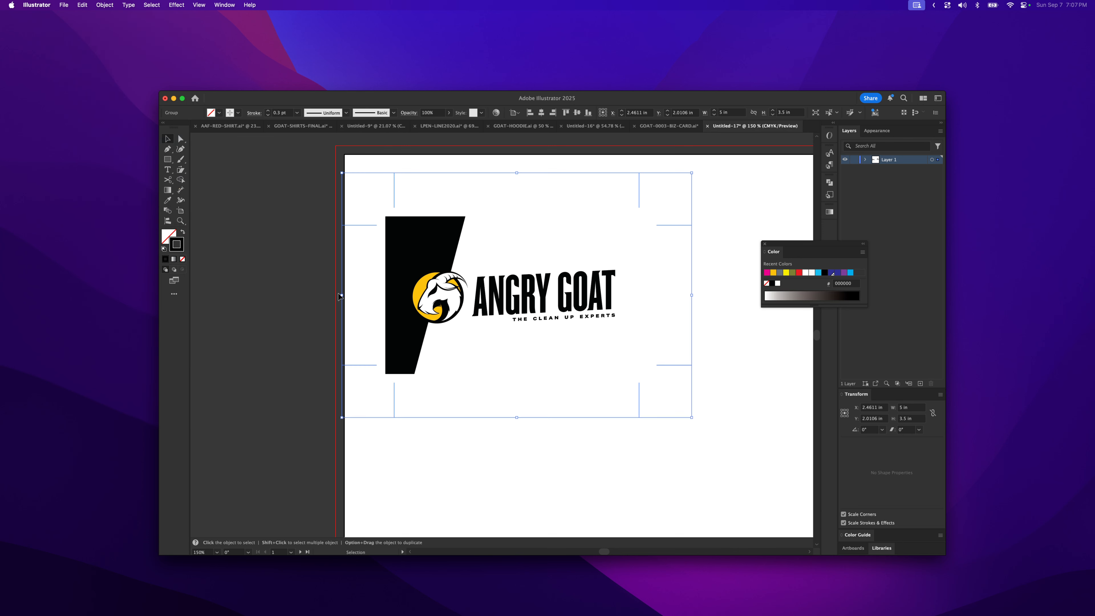
# - Inspect the expanded crop mark lines individually with direct selection and zoom back out
pyautogui.click(701, 234)
pyautogui.press('a')
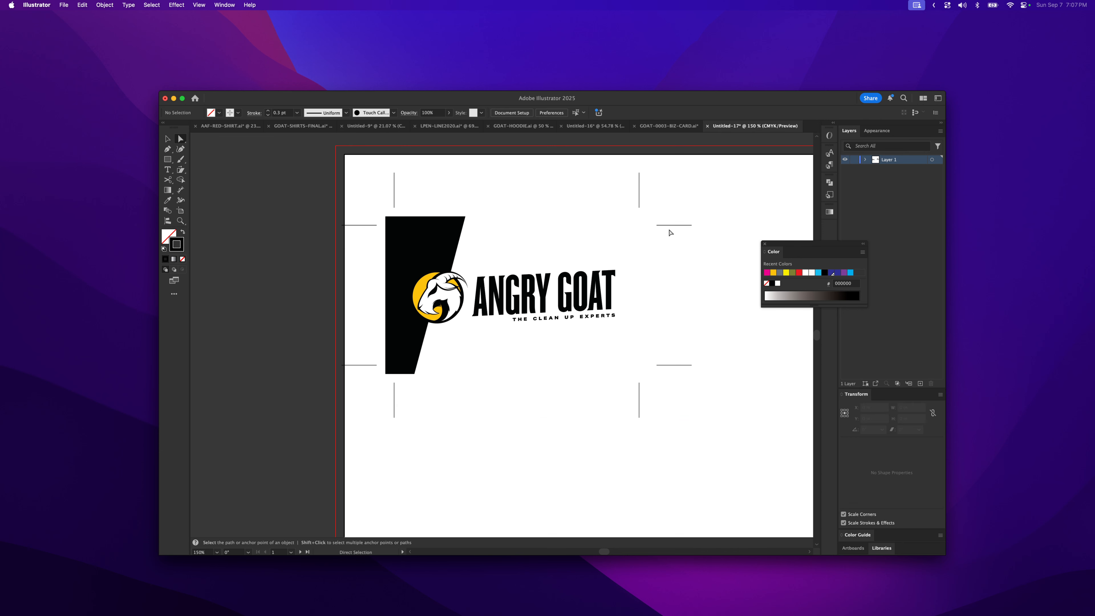
pyautogui.click(669, 229)
pyautogui.click(671, 419)
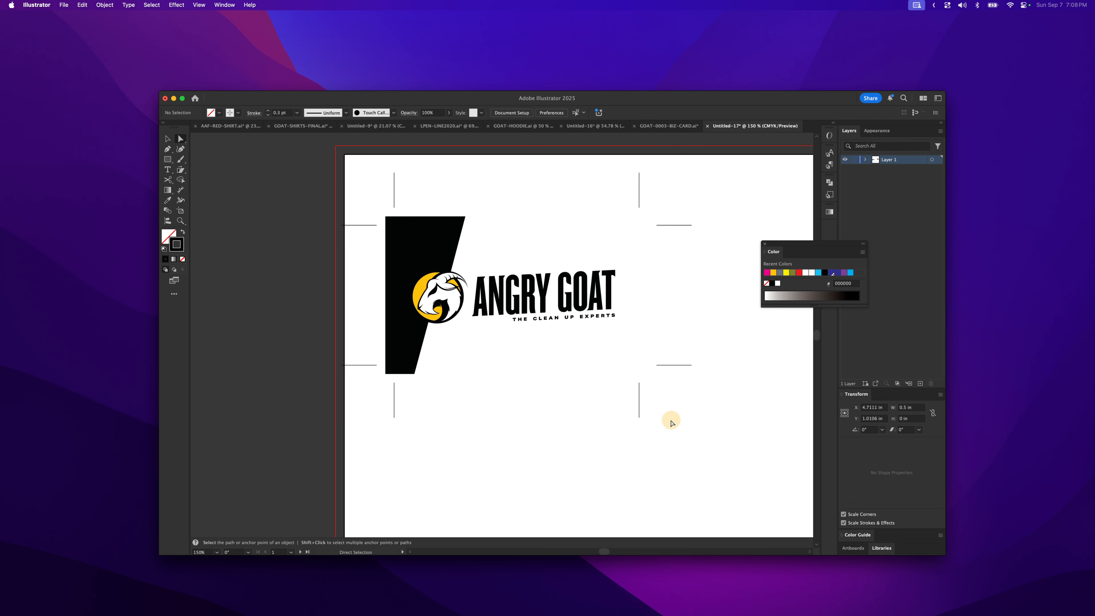
pyautogui.press('z')
pyautogui.keyDown('alt'); pyautogui.click(604, 371); pyautogui.keyUp('alt')
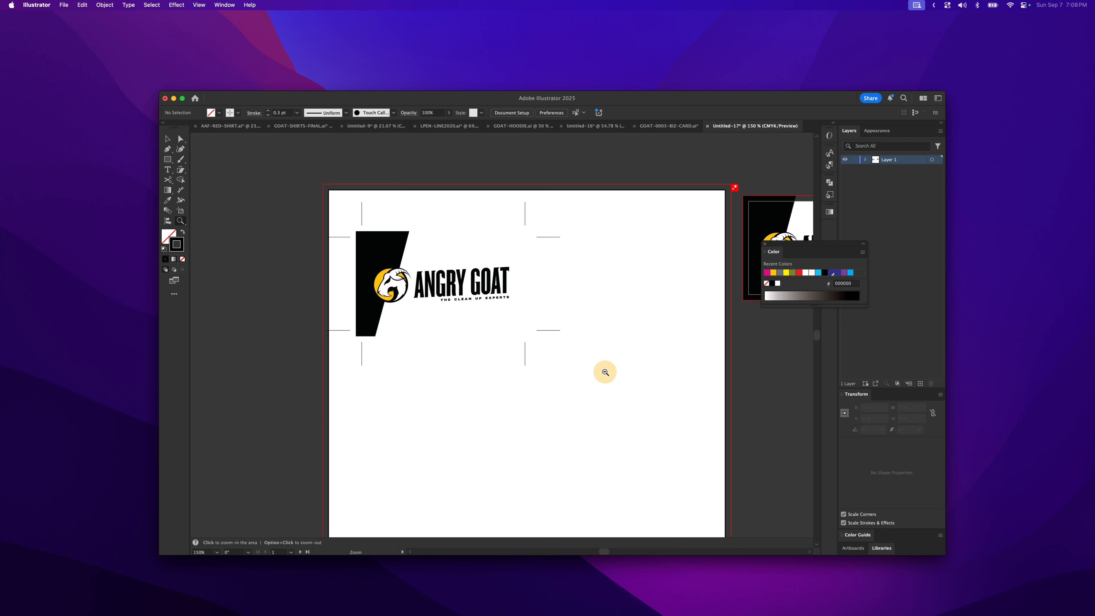
pyautogui.keyDown('alt'); pyautogui.click(603, 371); pyautogui.keyUp('alt')
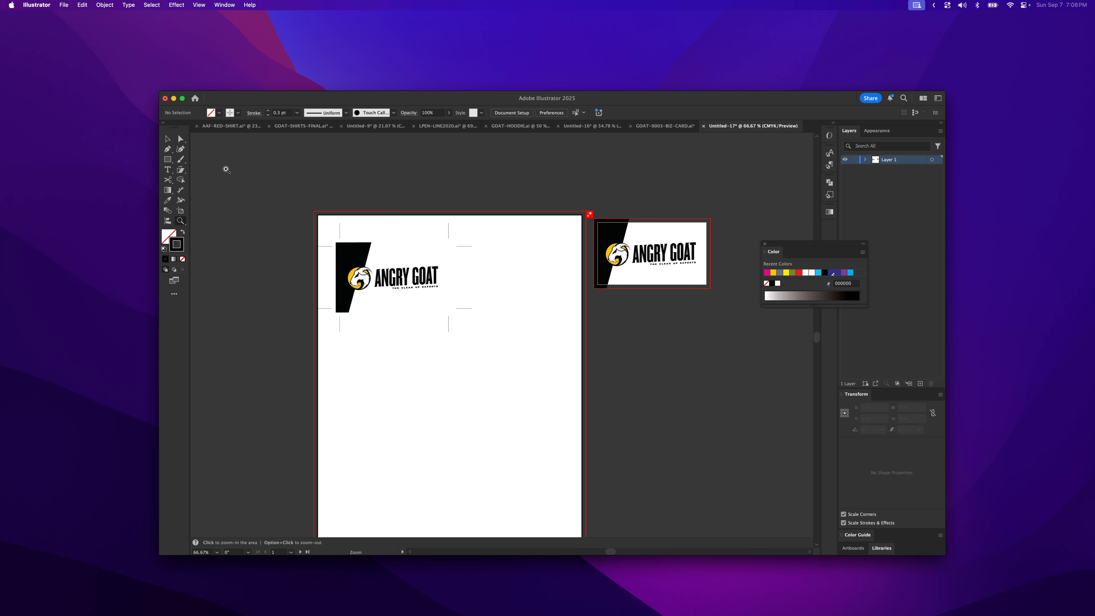
pyautogui.click(169, 141)
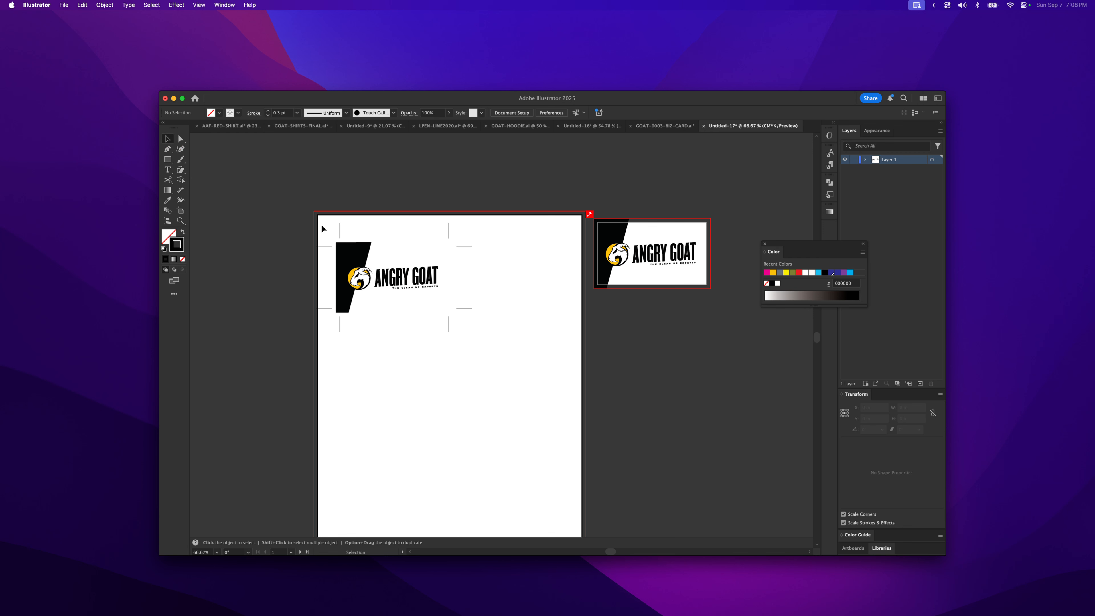
# - Duplicate the card with its crop marks beside the first one on the letter sheet
pyautogui.moveTo(330, 253); pyautogui.dragTo(501, 340)
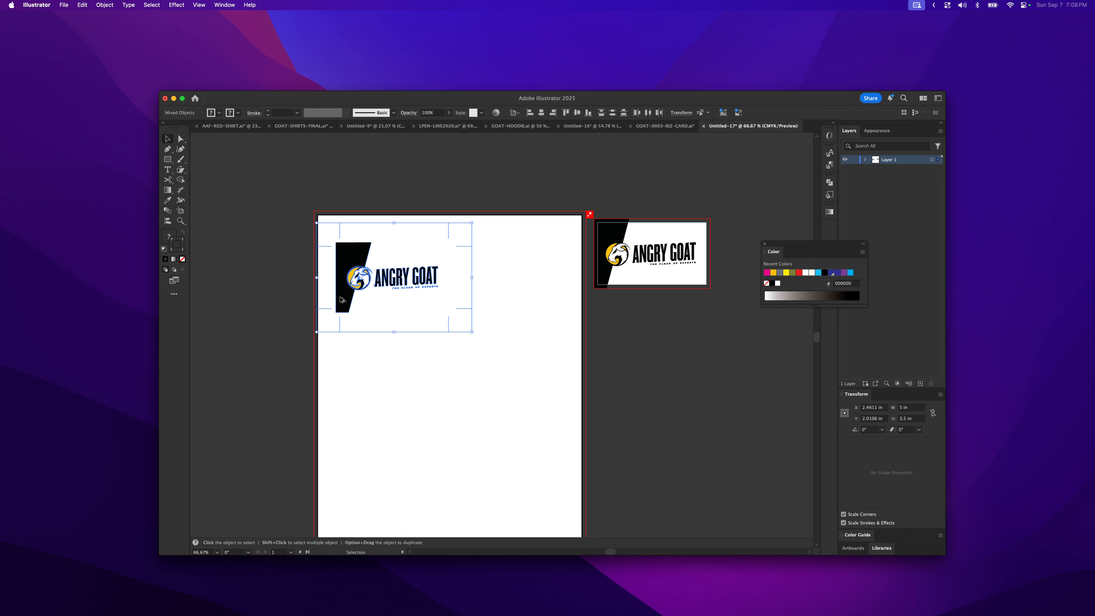
pyautogui.moveTo(341, 299); pyautogui.dragTo(481, 306)
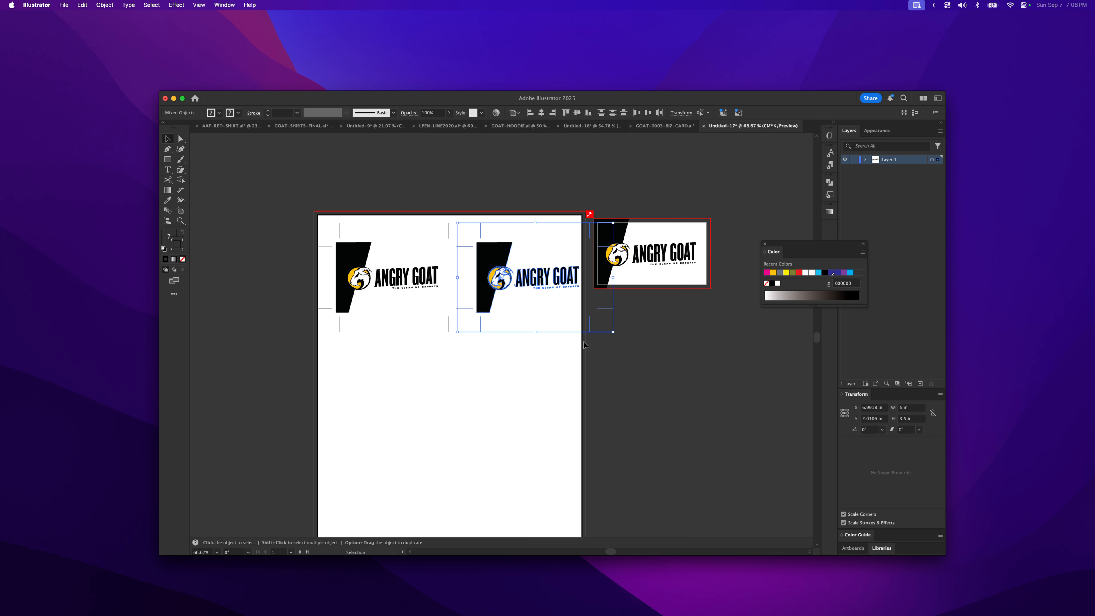
pyautogui.click(652, 185)
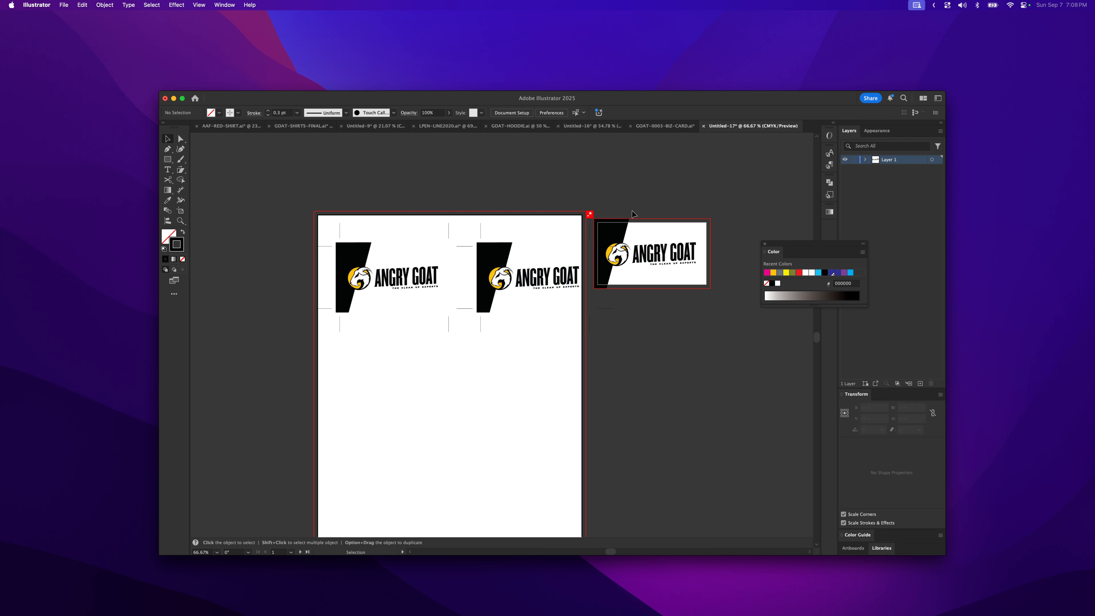
# - Delete the original card artwork and its separate business-card artboard
pyautogui.moveTo(617, 210); pyautogui.dragTo(705, 302)
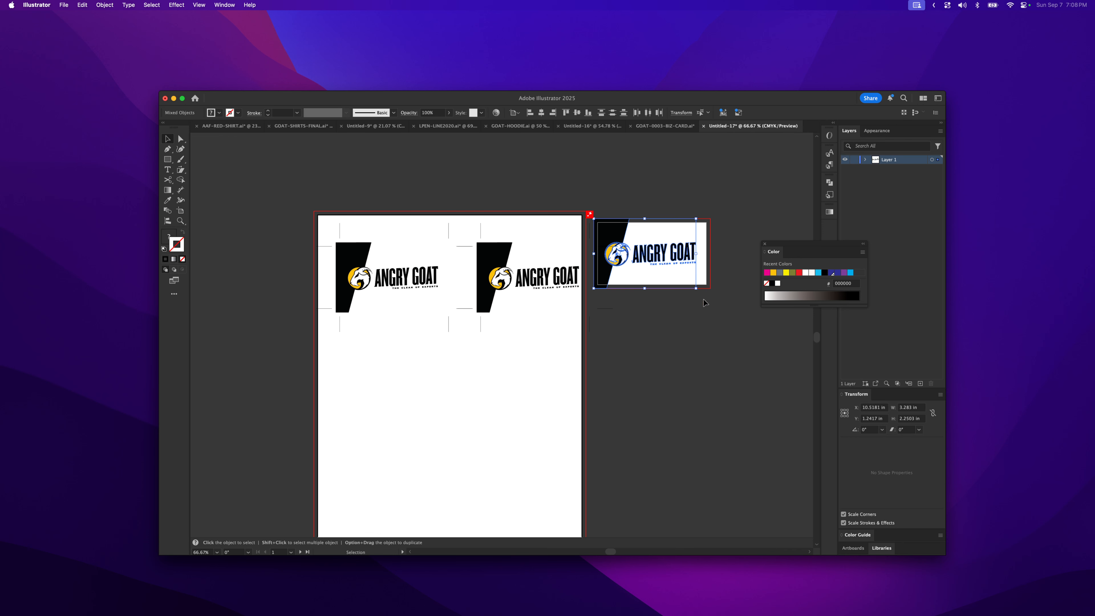
pyautogui.press('Delete')
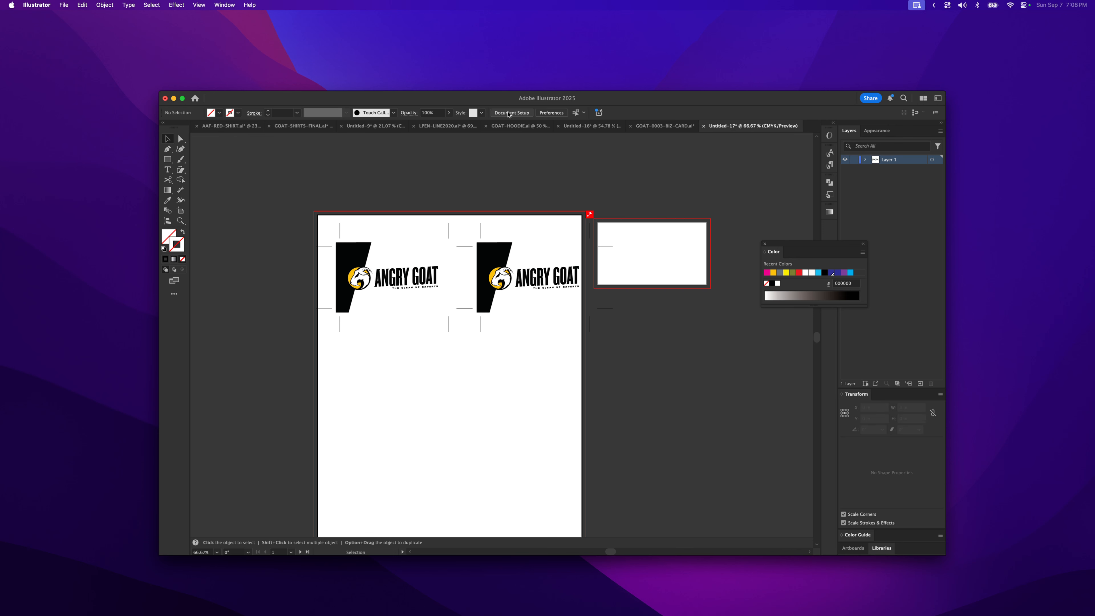
pyautogui.press('alt+super+p')
pyautogui.click(632, 250)
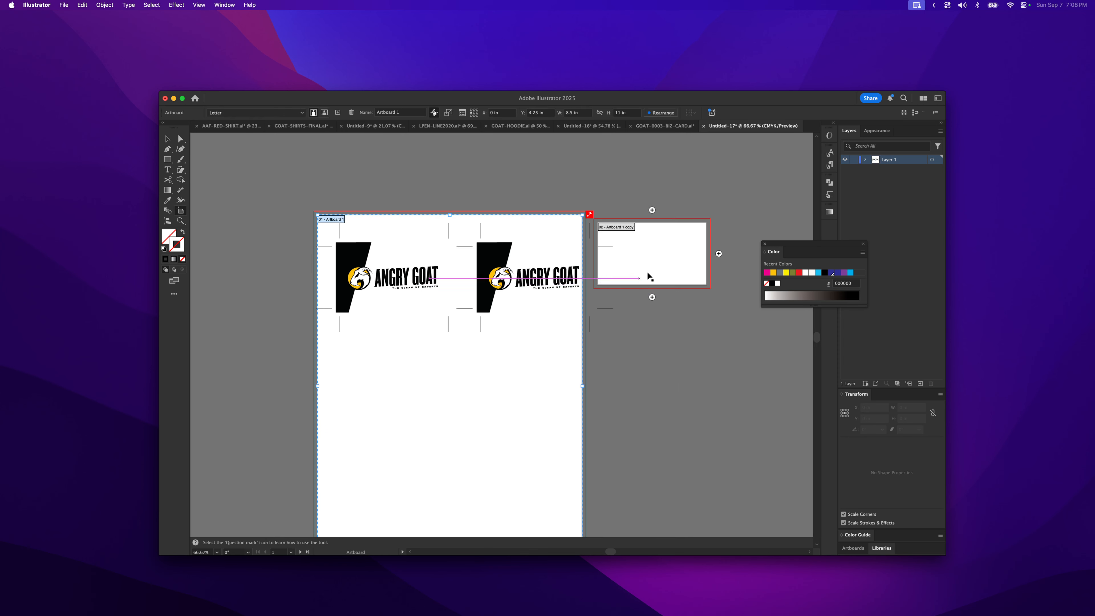
pyautogui.click(672, 259)
pyautogui.press('Delete')
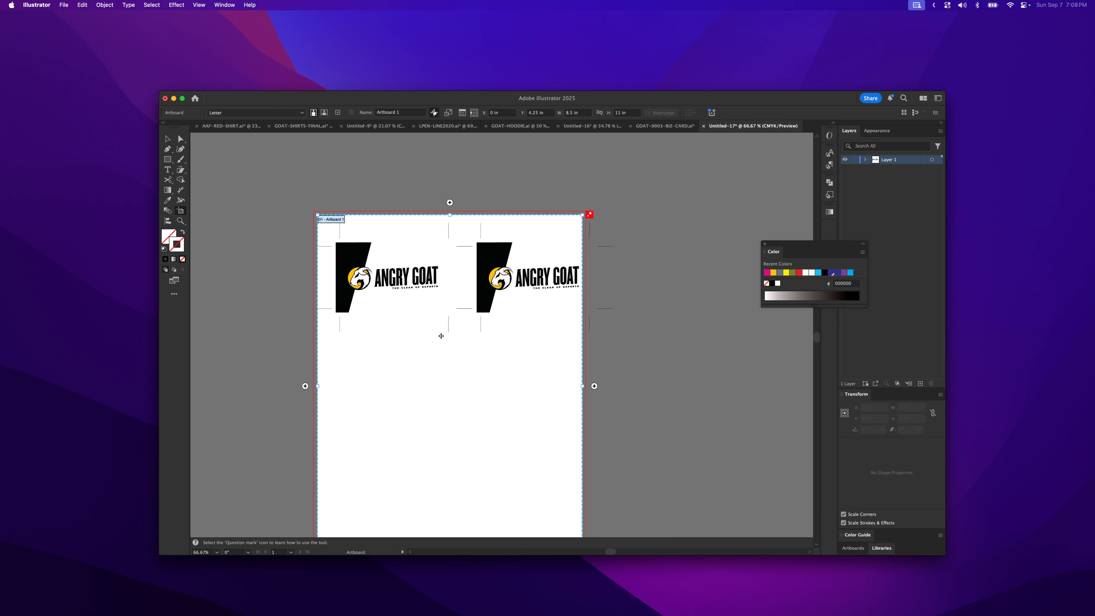
pyautogui.click(168, 139)
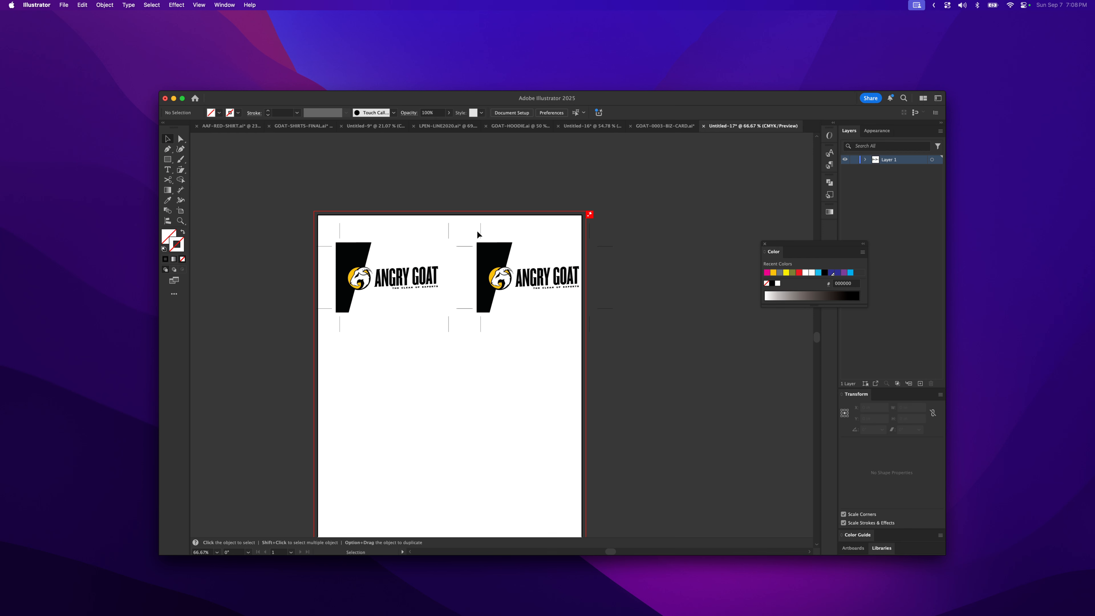
# - Nudge the second card copy leftward so its crop marks approach the first card's
pyautogui.moveTo(476, 229); pyautogui.dragTo(633, 332)
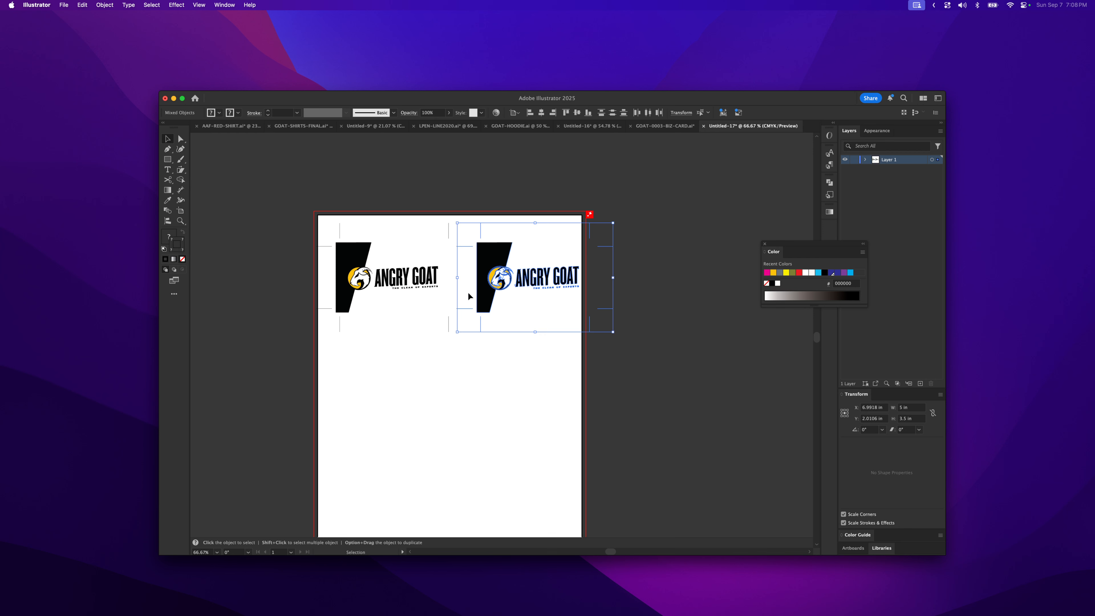
pyautogui.press('Left')
pyautogui.press('Left')
pyautogui.press('Left')
pyautogui.press('Left')
pyautogui.press('Left')
pyautogui.press('Left')
pyautogui.press('Left')
pyautogui.press('Left')
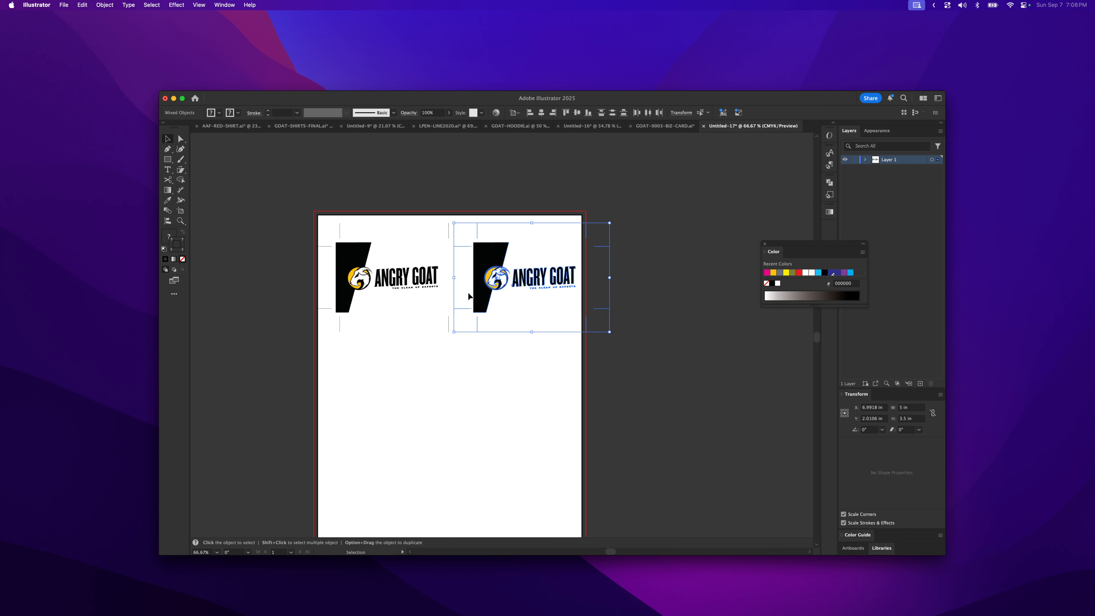
pyautogui.press('Left')
pyautogui.press('Left')
pyautogui.press('Left')
pyautogui.press('Left')
pyautogui.press('Left')
pyautogui.press('Left')
pyautogui.press('Left')
pyautogui.press('Left')
pyautogui.press('Left')
pyautogui.press('Left')
pyautogui.press('Left')
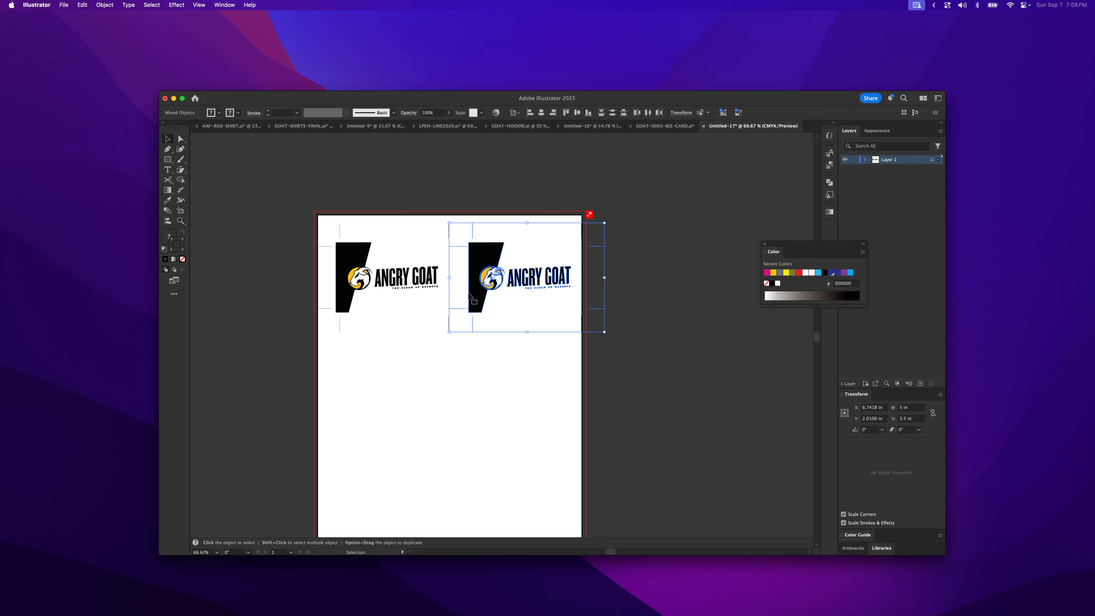
pyautogui.press('Left')
pyautogui.press('Left')
pyautogui.press('Left')
pyautogui.press('Left')
pyautogui.press('Left')
pyautogui.press('Left')
pyautogui.press('Left')
pyautogui.press('Left')
pyautogui.press('Left')
pyautogui.press('Left')
pyautogui.press('Left')
pyautogui.press('Left')
pyautogui.press('Left')
pyautogui.press('Left')
pyautogui.press('Left')
pyautogui.press('Left')
pyautogui.press('Left')
pyautogui.press('Left')
pyautogui.press('Left')
pyautogui.press('Left')
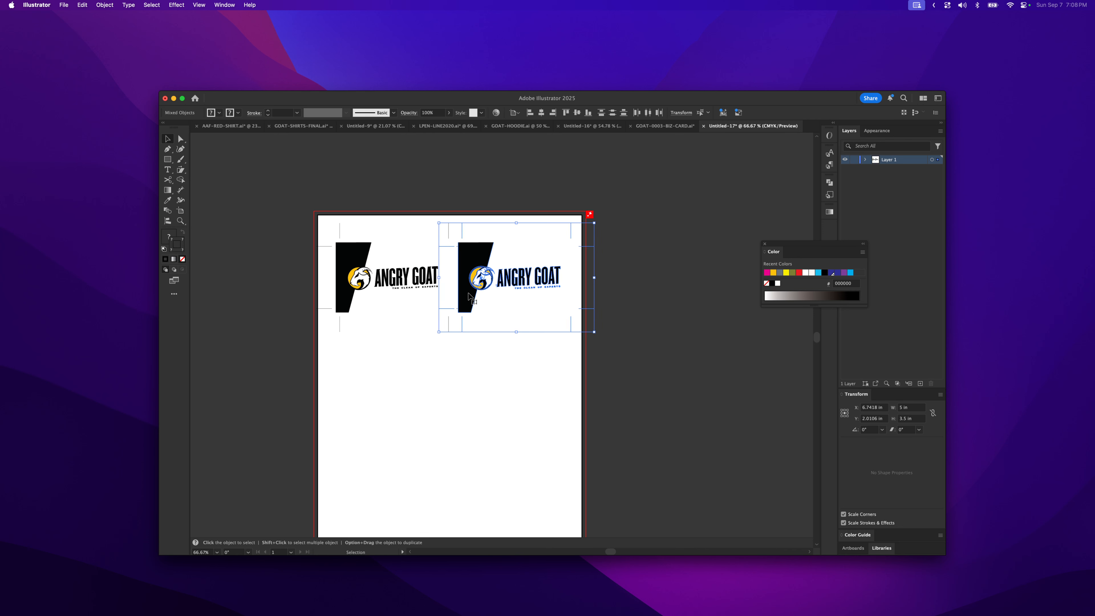
pyautogui.press('Left')
pyautogui.press('Left')
pyautogui.press('Left')
pyautogui.press('Left')
pyautogui.press('Left')
pyautogui.press('Left')
pyautogui.press('Left')
pyautogui.press('Left')
pyautogui.press('Left')
pyautogui.press('Left')
pyautogui.press('Left')
pyautogui.press('Left')
pyautogui.press('Left')
pyautogui.press('Left')
pyautogui.press('Left')
pyautogui.press('Left')
pyautogui.press('Left')
pyautogui.press('Left')
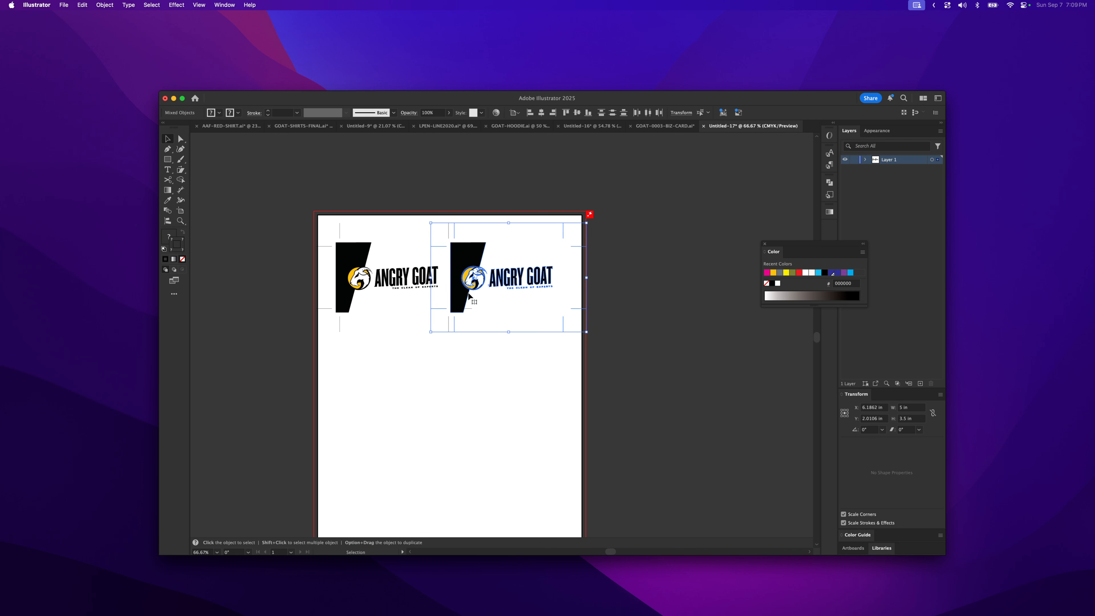
pyautogui.press('Left')
pyautogui.press('Left')
pyautogui.press('Left')
pyautogui.press('Left')
pyautogui.press('Left')
pyautogui.press('Left')
pyautogui.press('Left')
pyautogui.press('Left')
pyautogui.press('Left')
pyautogui.press('Left')
pyautogui.press('Left')
# - Zoom in on the edge between the cards and nudge the second copy further left to align it
pyautogui.press('z')
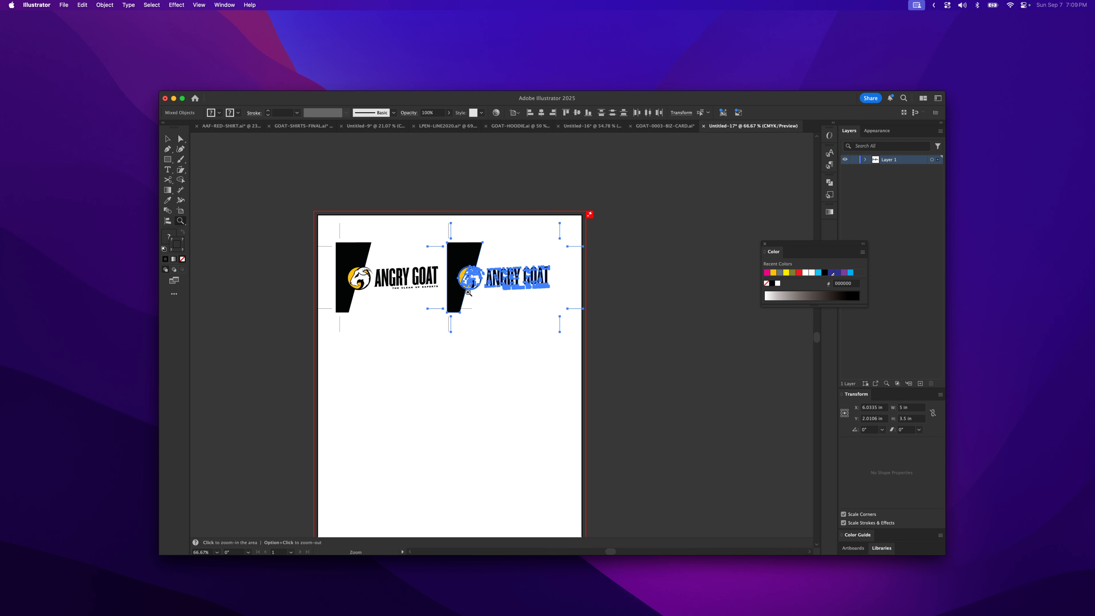
pyautogui.moveTo(450, 215); pyautogui.dragTo(547, 340)
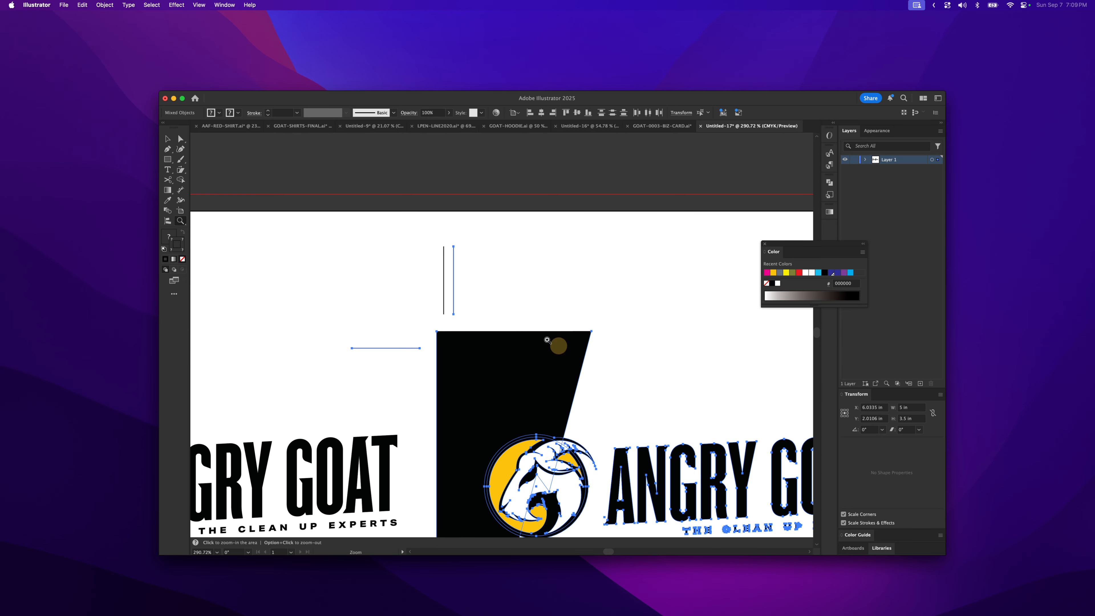
pyautogui.press('Left')
pyautogui.press('Left')
pyautogui.press('Left')
pyautogui.press('Left')
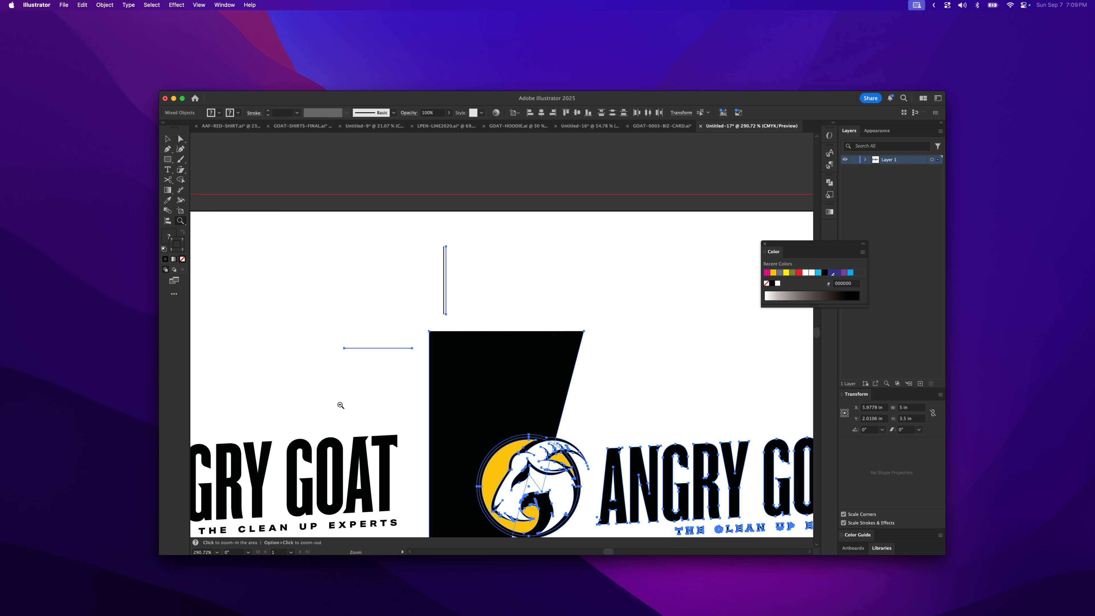
pyautogui.keyDown('alt'); pyautogui.click(440, 355); pyautogui.keyUp('alt')
pyautogui.keyDown('alt'); pyautogui.click(491, 368); pyautogui.keyUp('alt')
pyautogui.keyDown('alt'); pyautogui.click(502, 365); pyautogui.keyUp('alt')
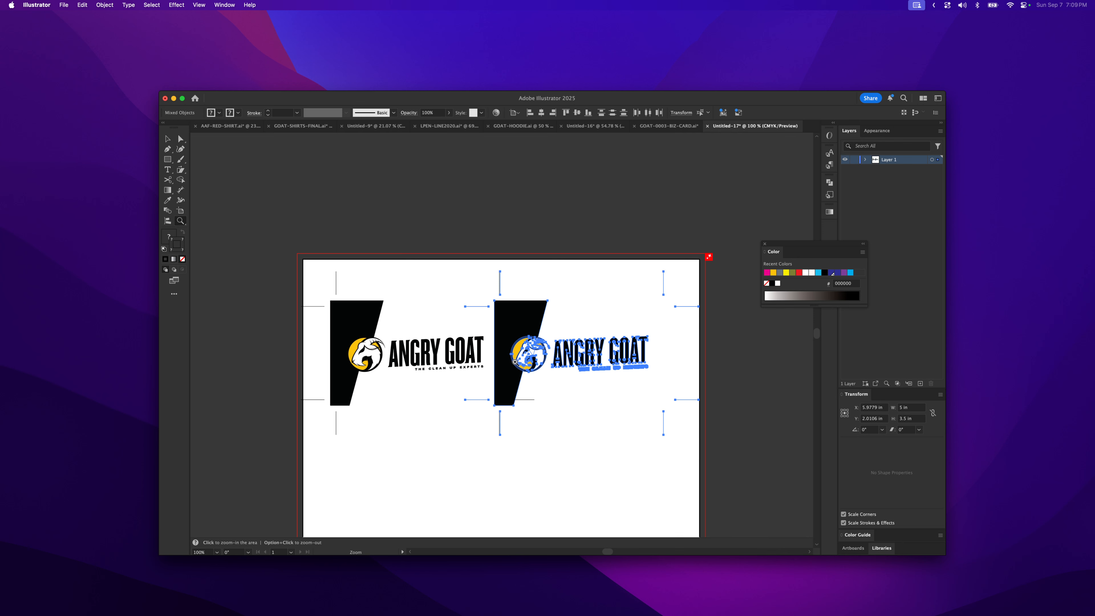
# - Nudge the second card copy right and drag it further right to about 7.12 in horizontally
pyautogui.press('v')
pyautogui.press('Right')
pyautogui.press('z')
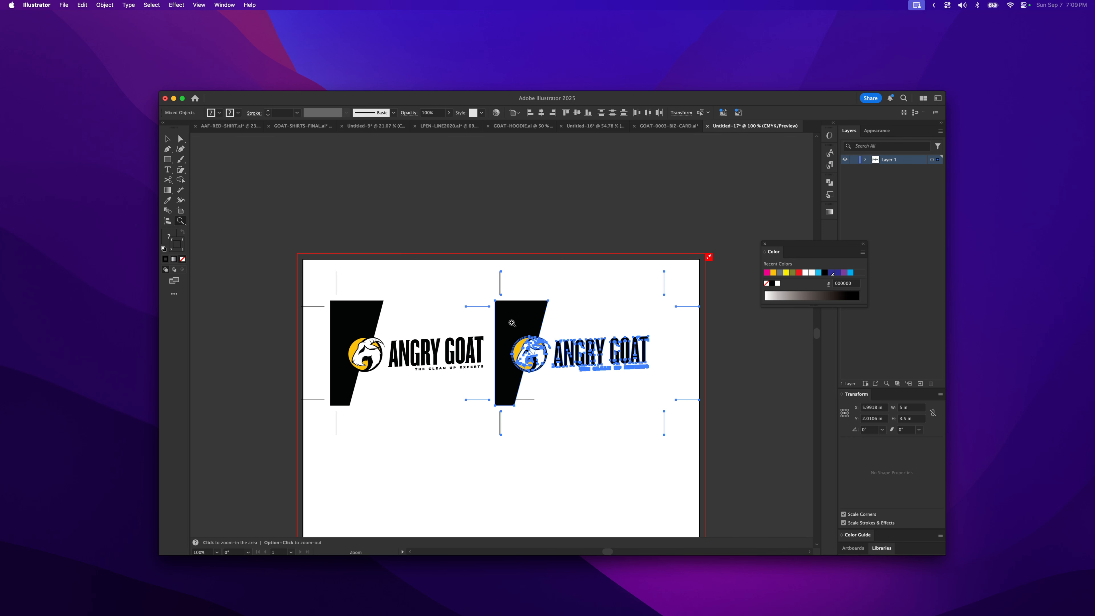
pyautogui.press('v')
pyautogui.moveTo(513, 326); pyautogui.dragTo(566, 323)
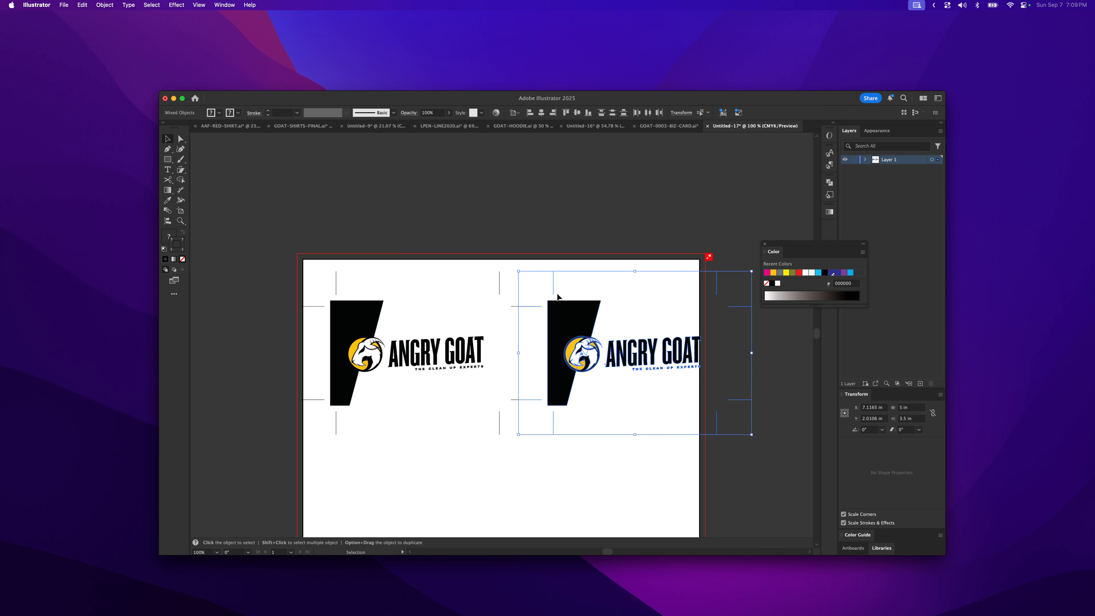
# - Drag the second card copy left to about 5.86 in horizontally so it sits against the first card
pyautogui.click(569, 314)
pyautogui.moveTo(569, 314); pyautogui.dragTo(516, 319)
pyautogui.press('z')
pyautogui.moveTo(486, 284); pyautogui.dragTo(519, 445)
pyautogui.press('v')
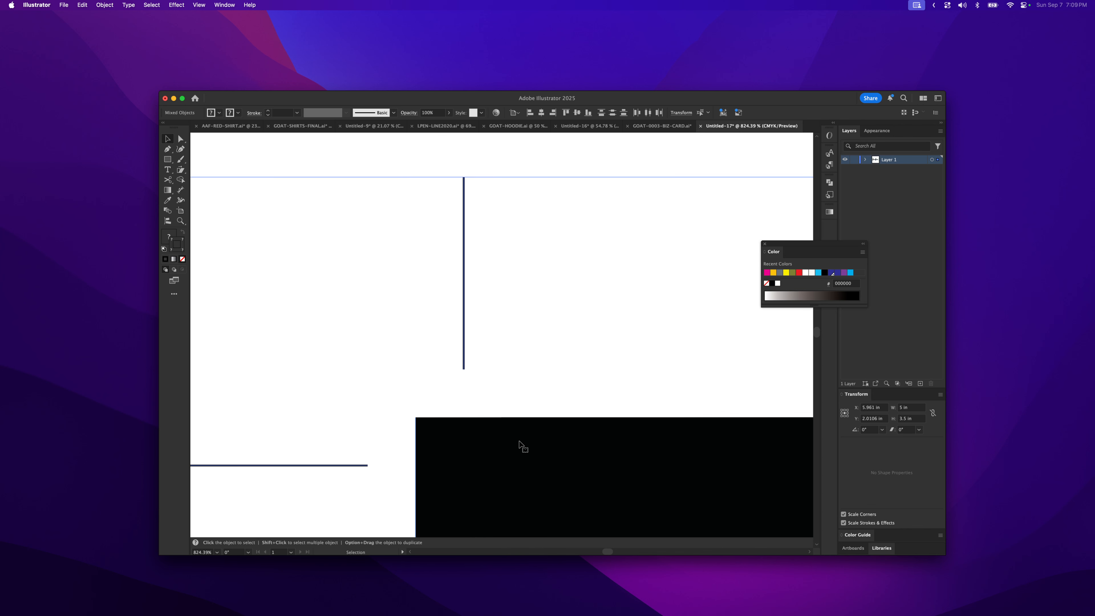
# - Move the left anchor points of the second card's black panel right to line up with its crop mark
pyautogui.press('z')
pyautogui.keyDown('alt'); pyautogui.click(535, 361); pyautogui.keyUp('alt')
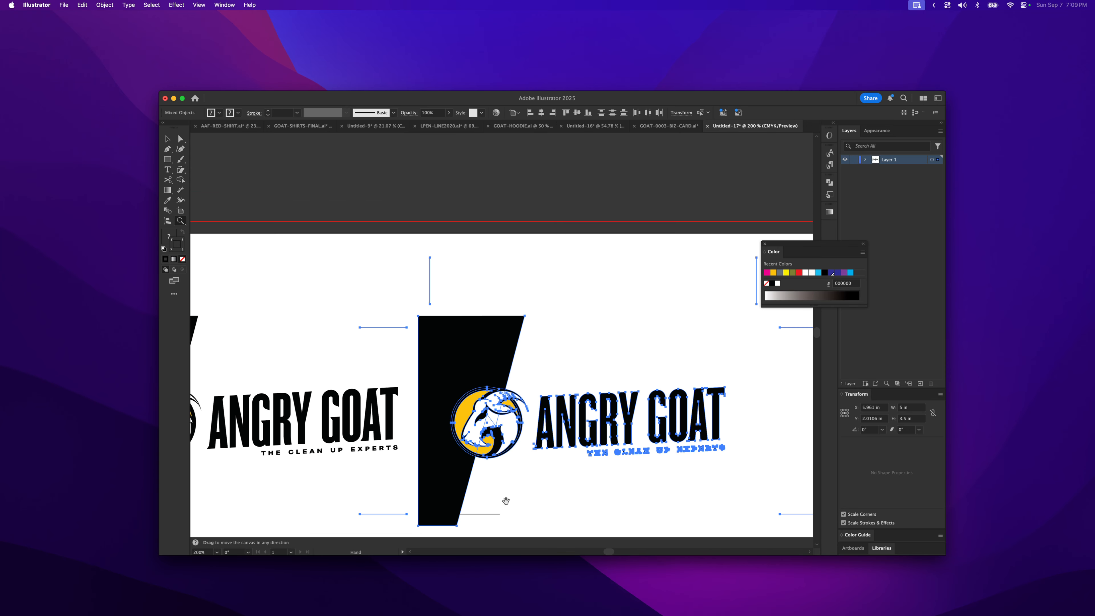
pyautogui.moveTo(506, 502); pyautogui.dragTo(543, 428)
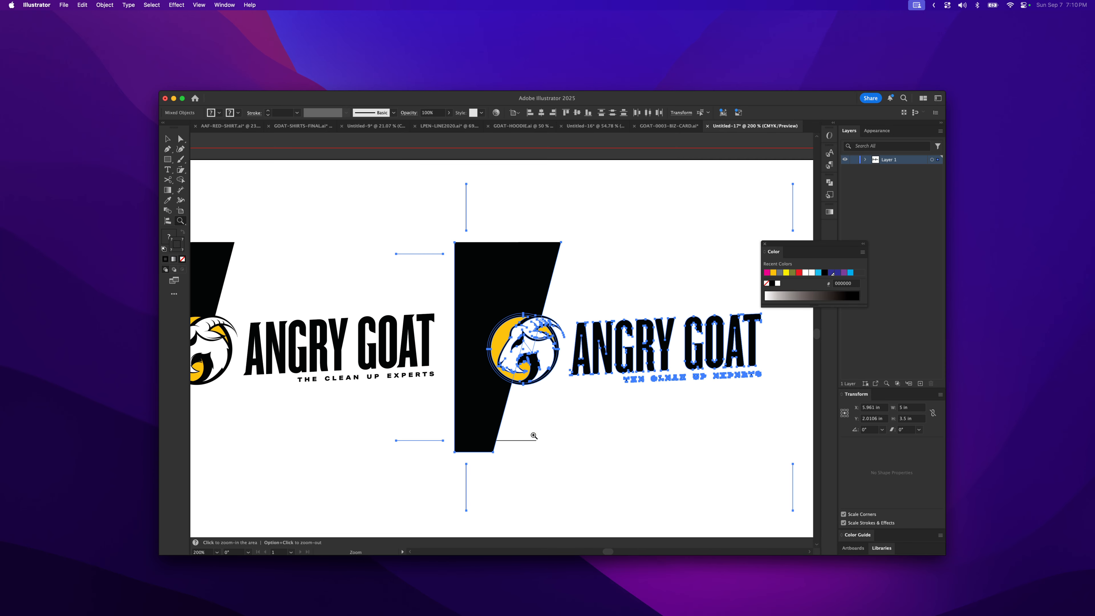
pyautogui.keyDown('alt'); pyautogui.click(521, 380); pyautogui.keyUp('alt')
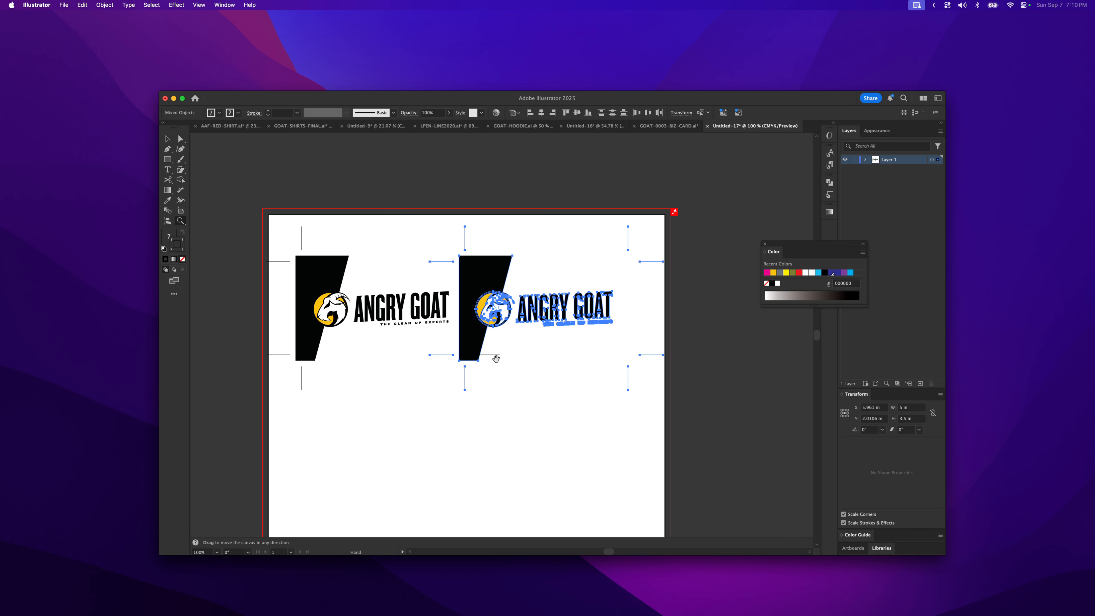
pyautogui.press('a')
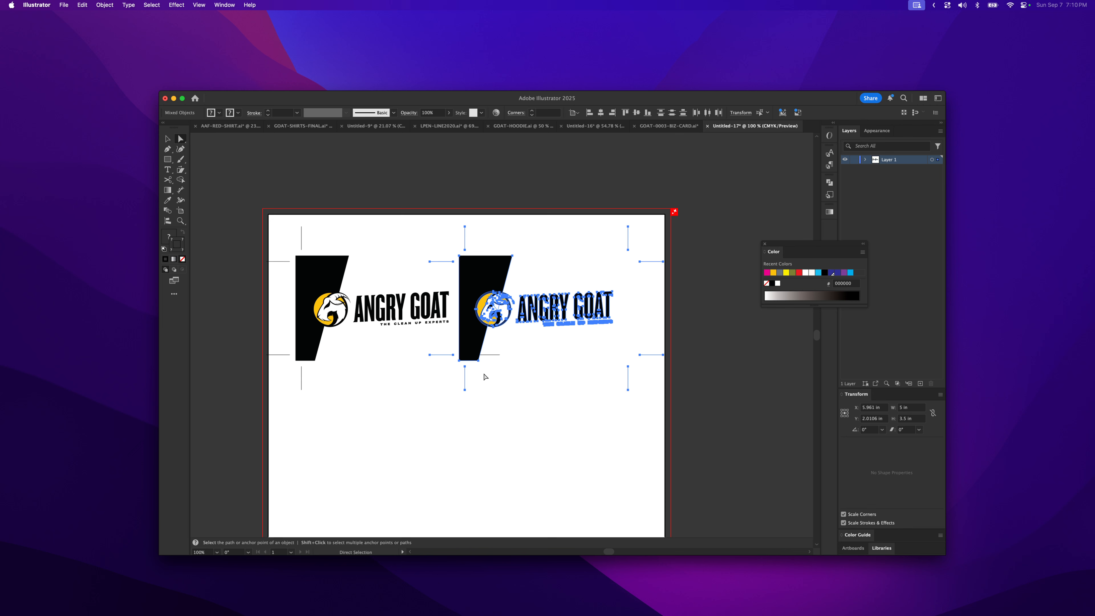
pyautogui.click(484, 373)
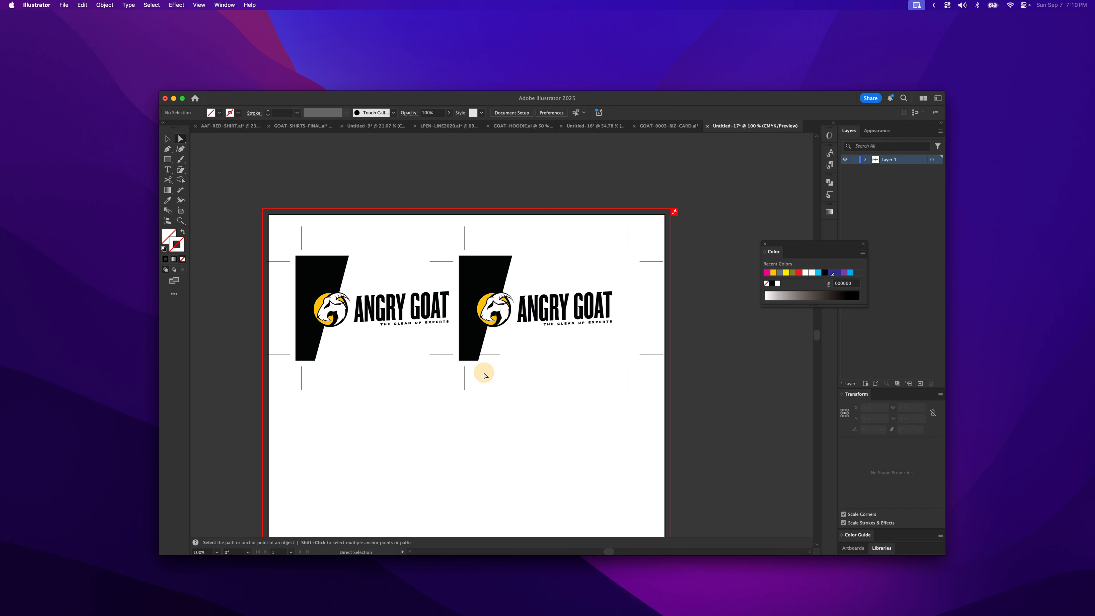
pyautogui.click(460, 333)
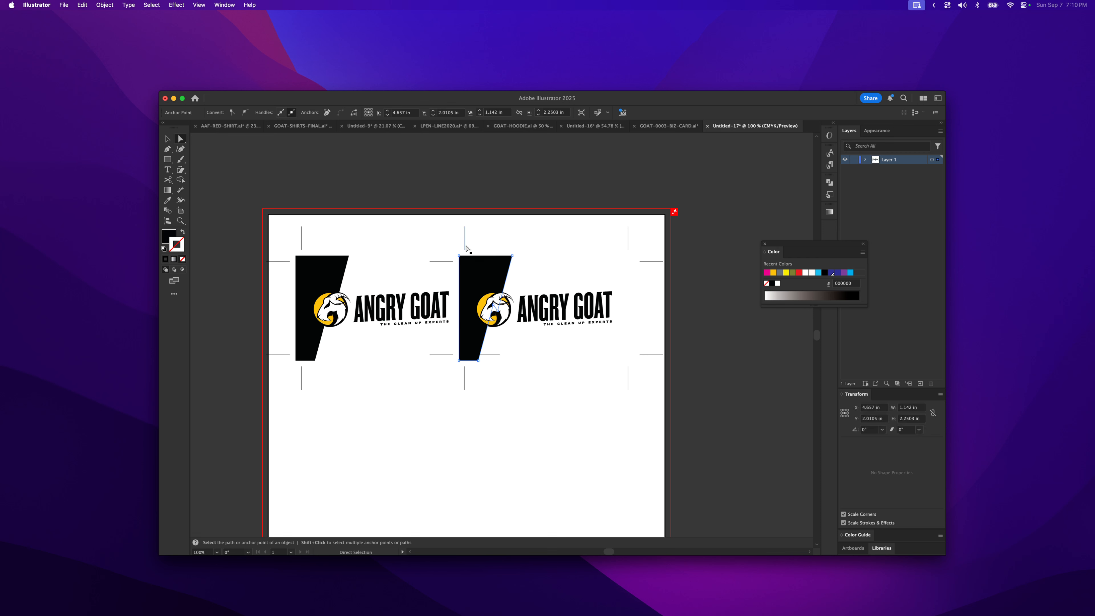
pyautogui.click(458, 361)
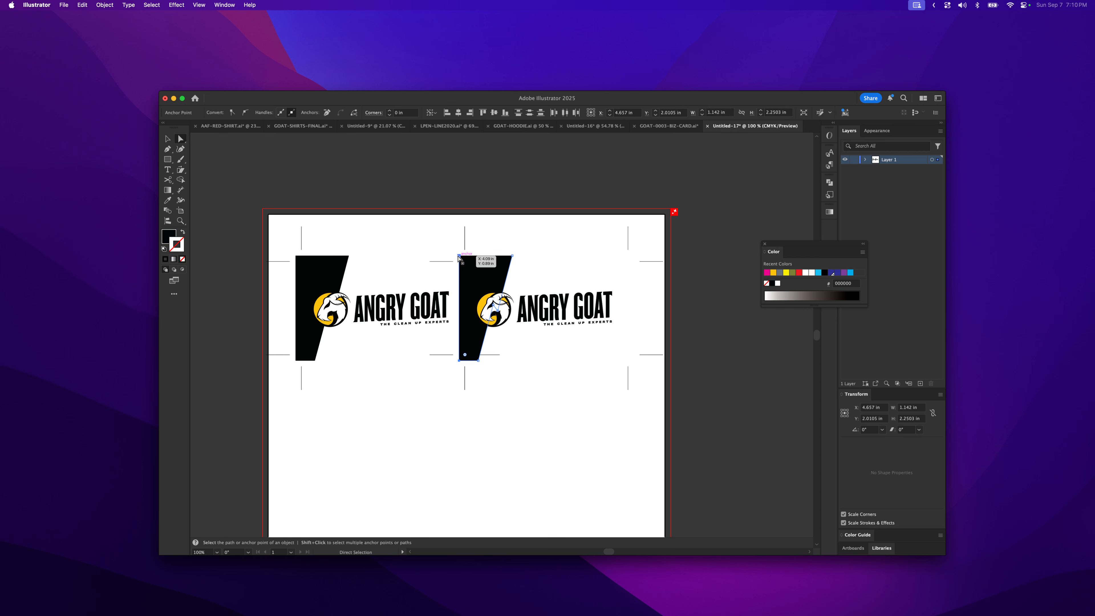
pyautogui.moveTo(458, 256); pyautogui.dragTo(465, 256)
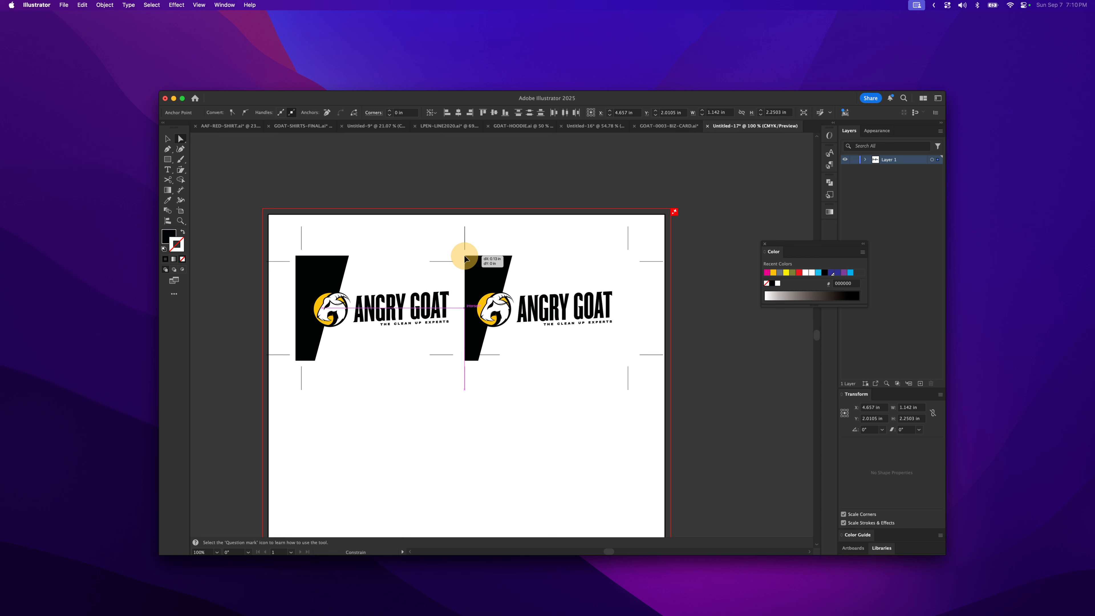
pyautogui.moveTo(464, 255); pyautogui.dragTo(465, 258)
pyautogui.moveTo(465, 258); pyautogui.dragTo(465, 258)
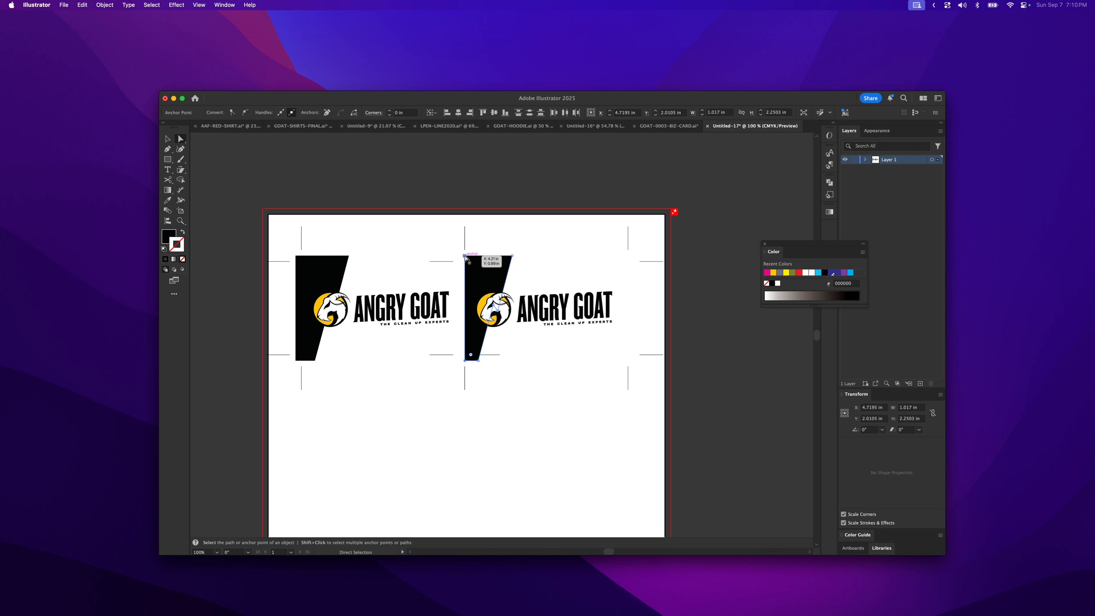
pyautogui.click(479, 383)
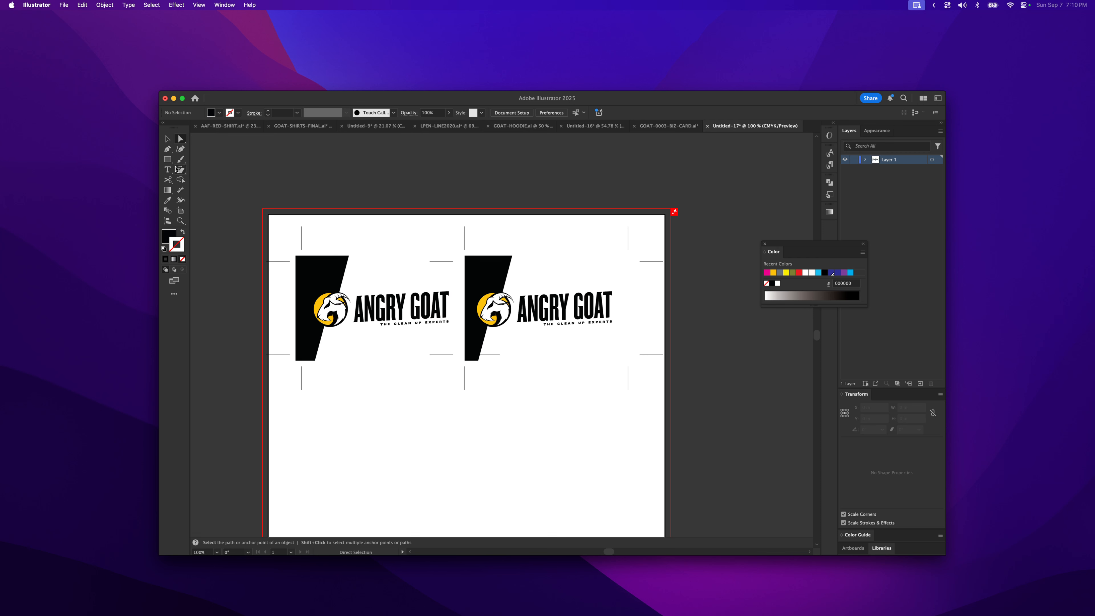
# - Duplicate the row of two cards and move the copy down the sheet to about 10.37 in vertically
pyautogui.click(167, 139)
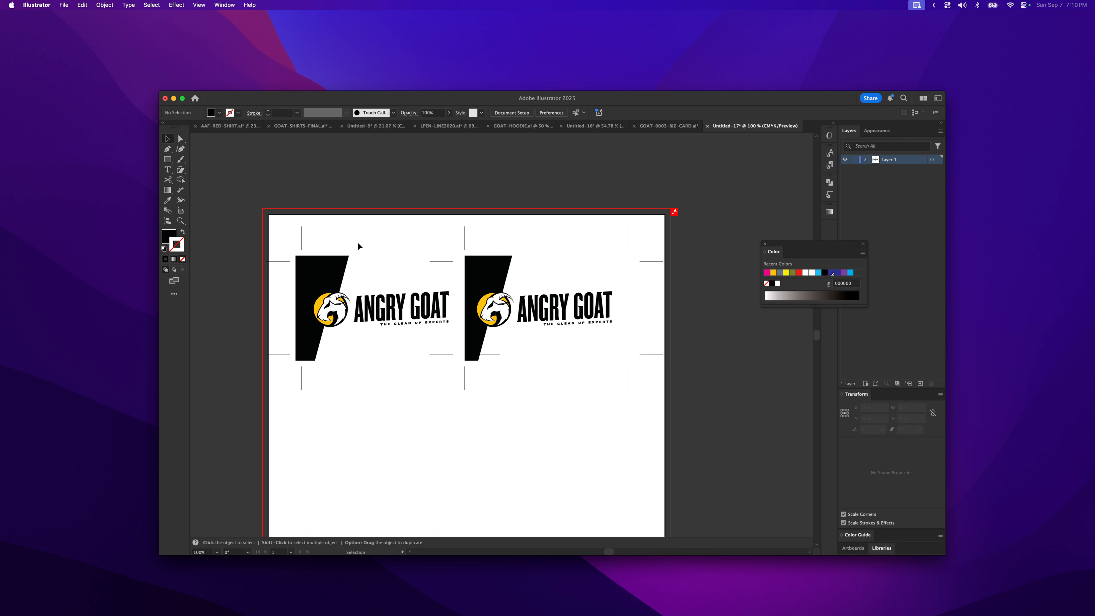
pyautogui.moveTo(281, 237); pyautogui.dragTo(687, 392)
pyautogui.moveTo(474, 269); pyautogui.dragTo(493, 439)
pyautogui.scroll(-5, 493, 439)
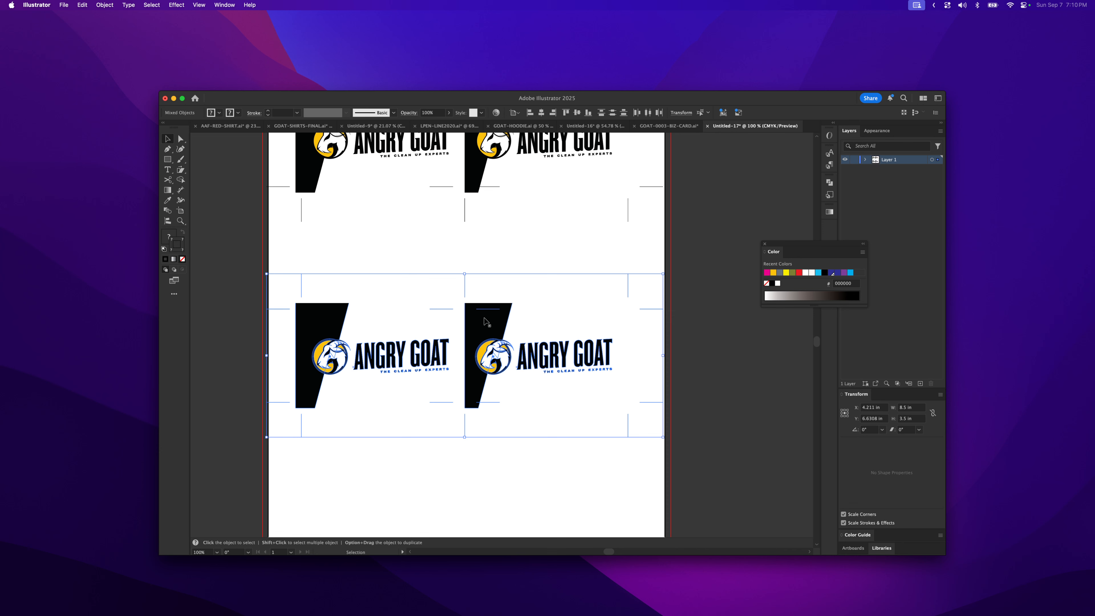
pyautogui.moveTo(476, 313); pyautogui.dragTo(473, 489)
pyautogui.press('space')
pyautogui.moveTo(472, 372); pyautogui.dragTo(462, 435)
pyautogui.moveTo(466, 286); pyautogui.dragTo(471, 399)
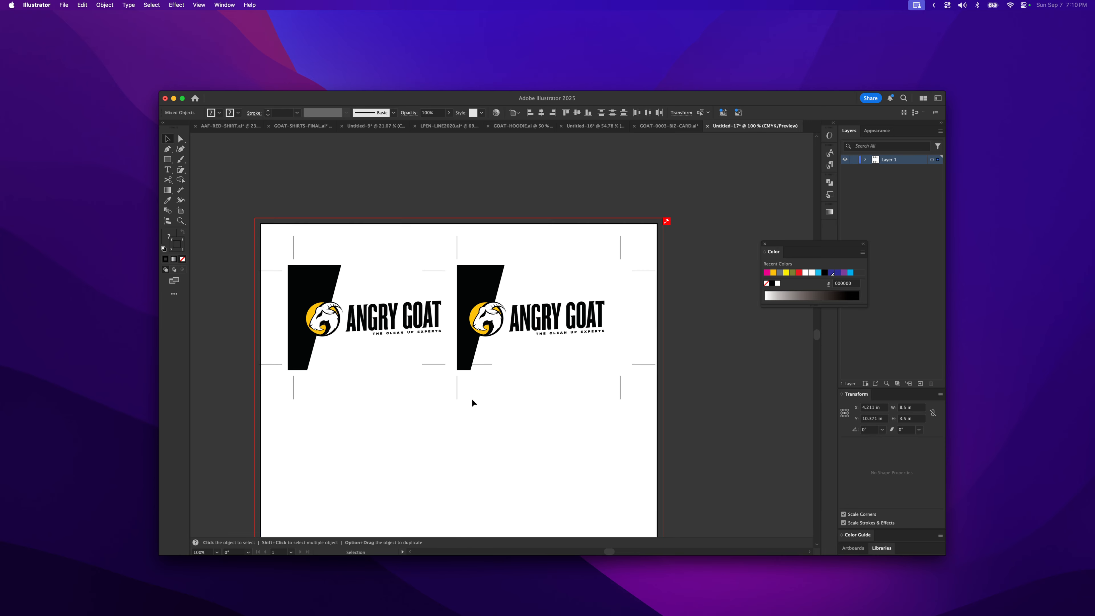
# - Delete the upper horizontal crop mark in the gap between the two cards
pyautogui.press('z')
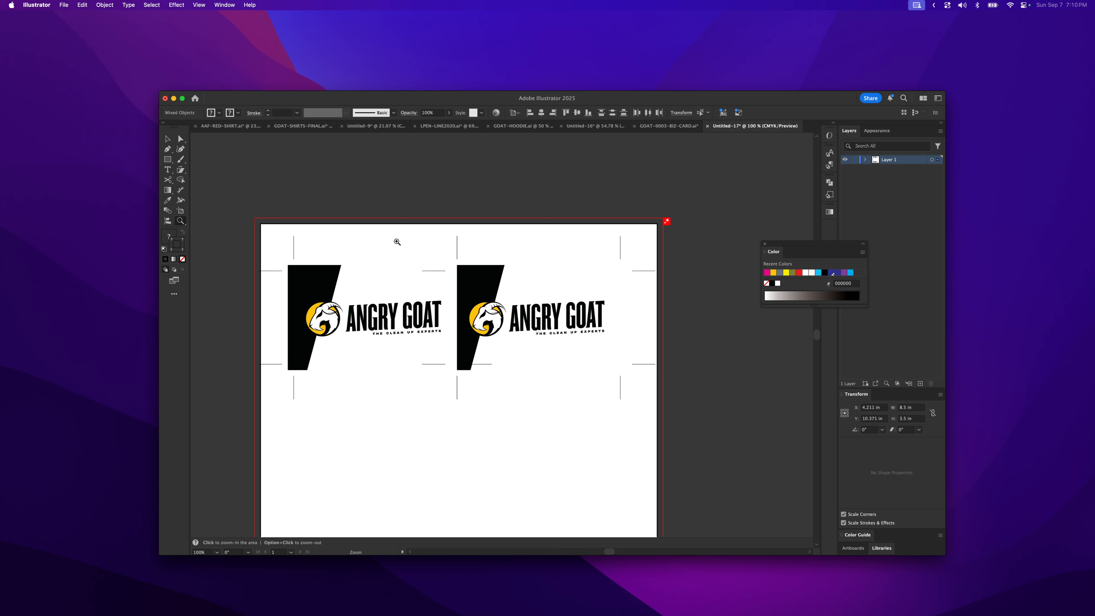
pyautogui.moveTo(441, 232); pyautogui.dragTo(611, 319)
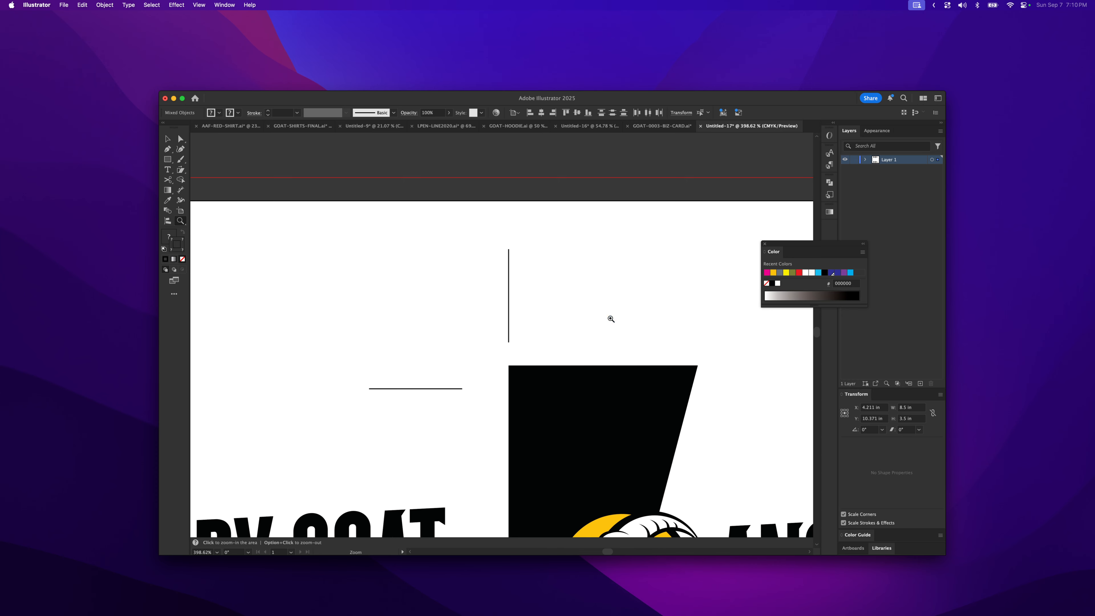
pyautogui.press('a')
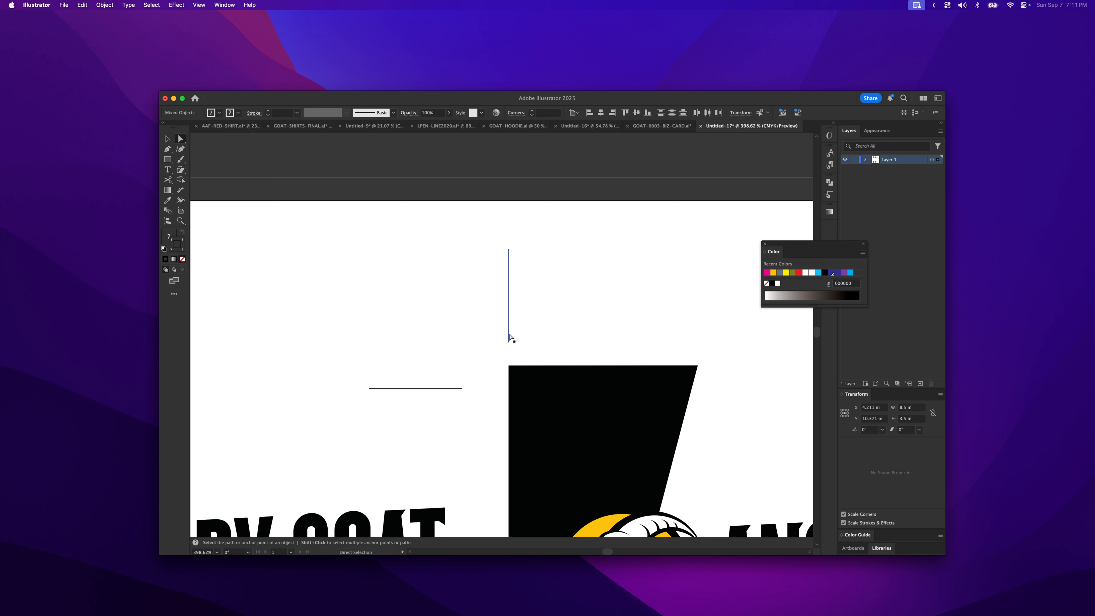
pyautogui.click(509, 339)
pyautogui.click(509, 342)
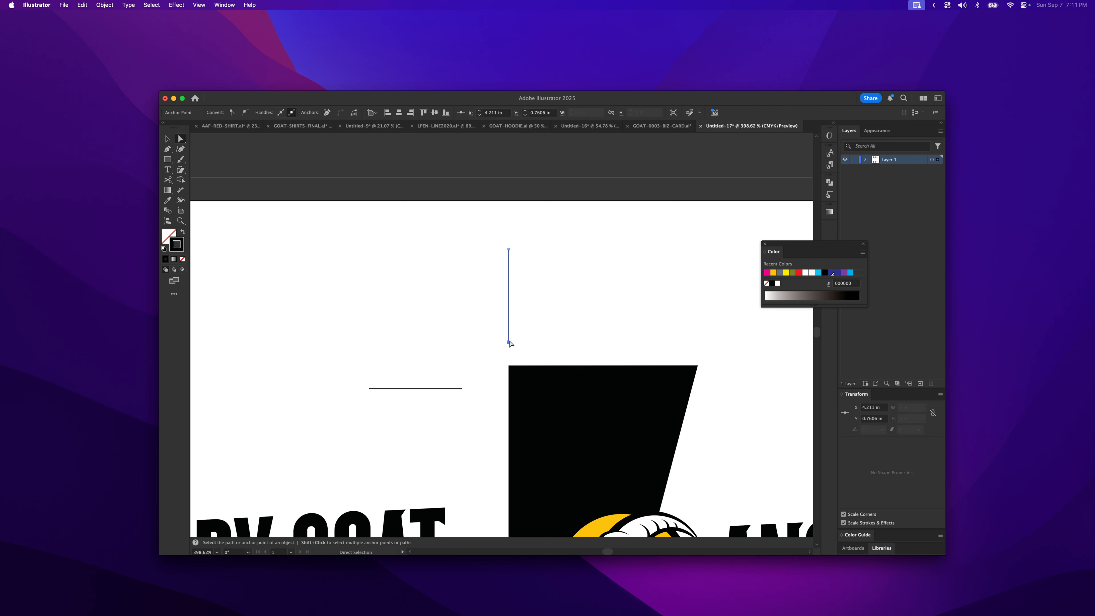
pyautogui.press('super+shift+a')
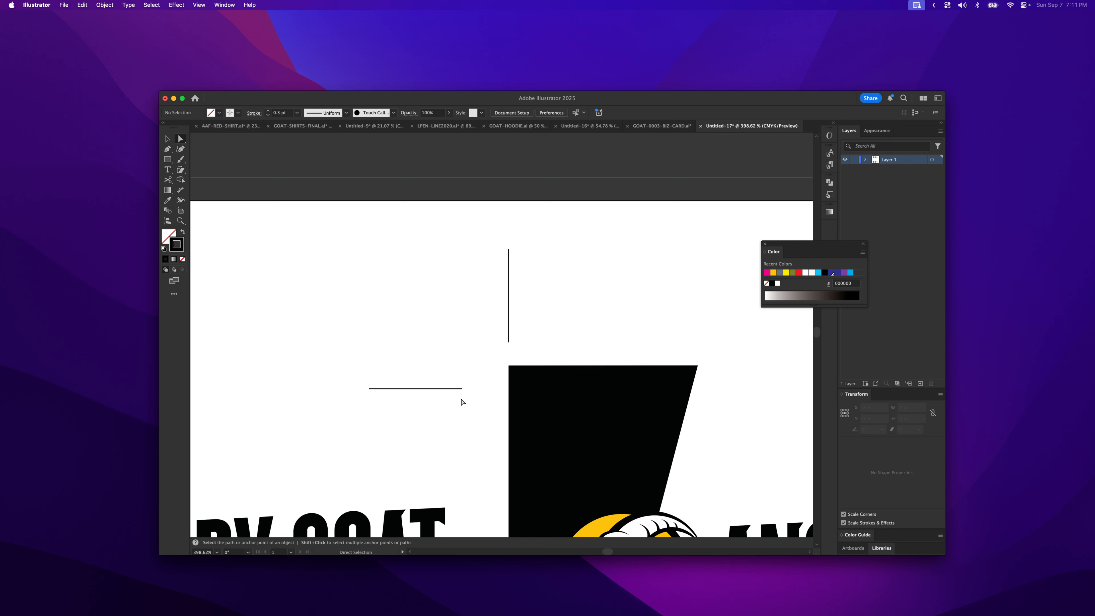
pyautogui.click(461, 389)
pyautogui.press('Delete')
pyautogui.press('Delete')
# - Clear away the leftover horizontal crop marks along the second card's left edge
pyautogui.press('z')
pyautogui.keyDown('alt'); pyautogui.click(425, 397); pyautogui.keyUp('alt')
pyautogui.keyDown('alt'); pyautogui.click(425, 397); pyautogui.keyUp('alt')
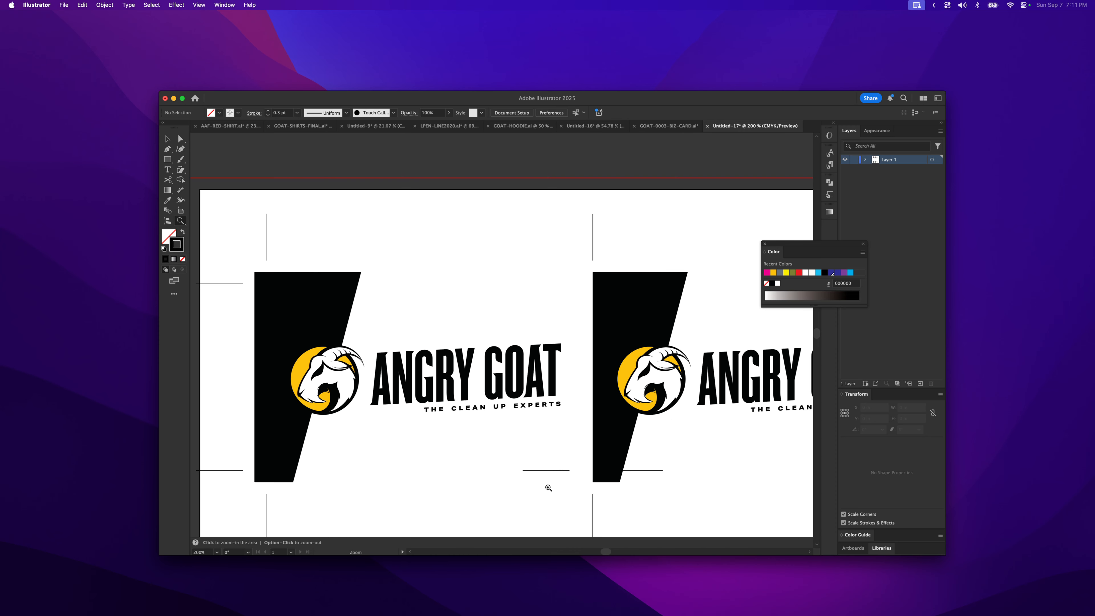
pyautogui.press('a')
pyautogui.click(550, 471)
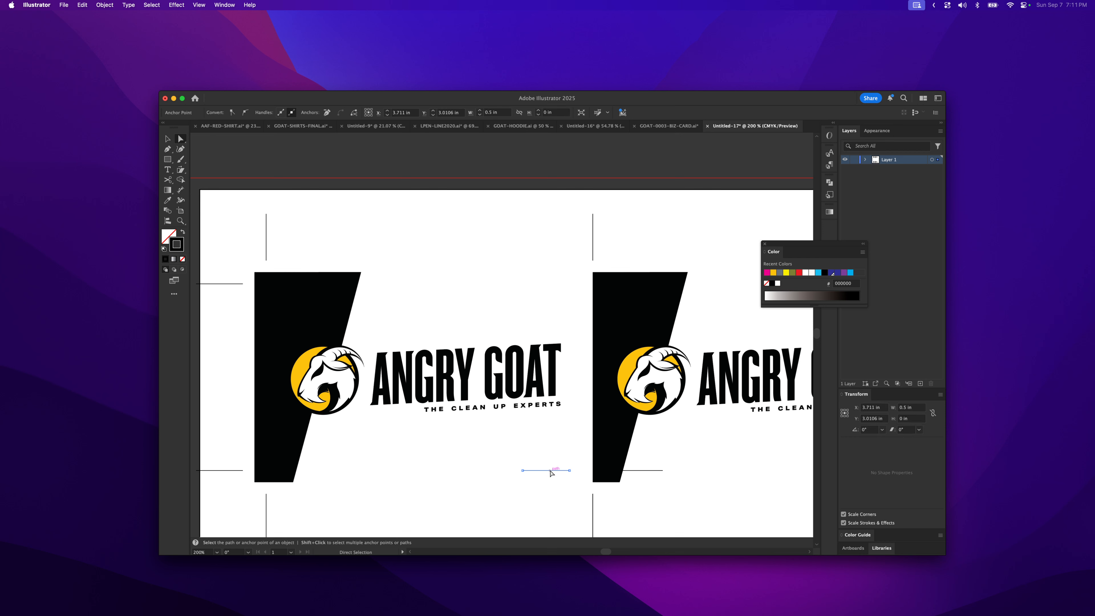
pyautogui.moveTo(550, 470); pyautogui.dragTo(639, 473)
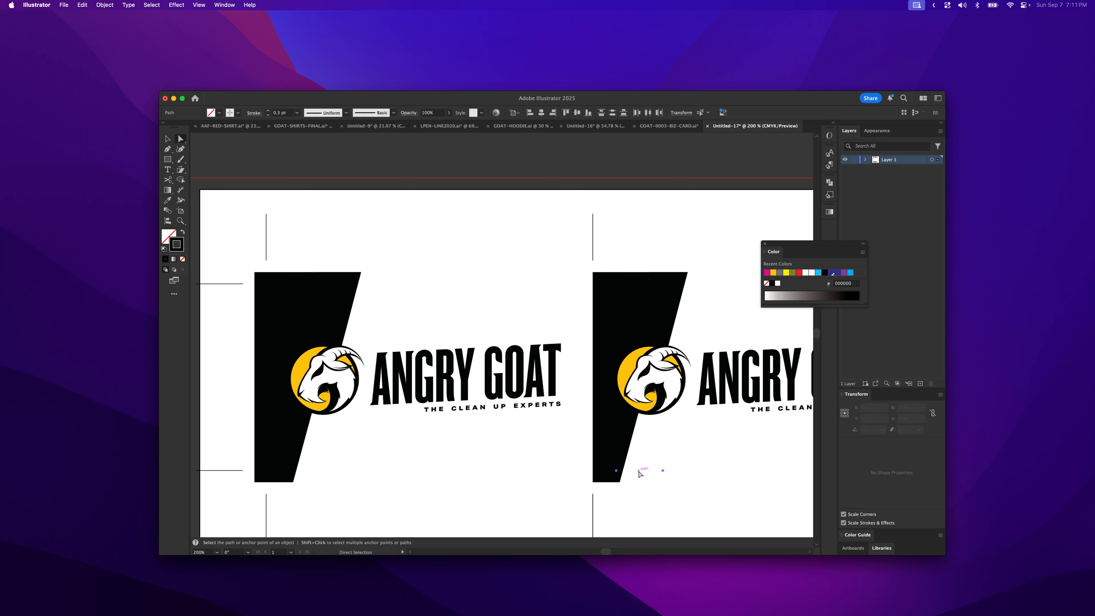
pyautogui.click(663, 512)
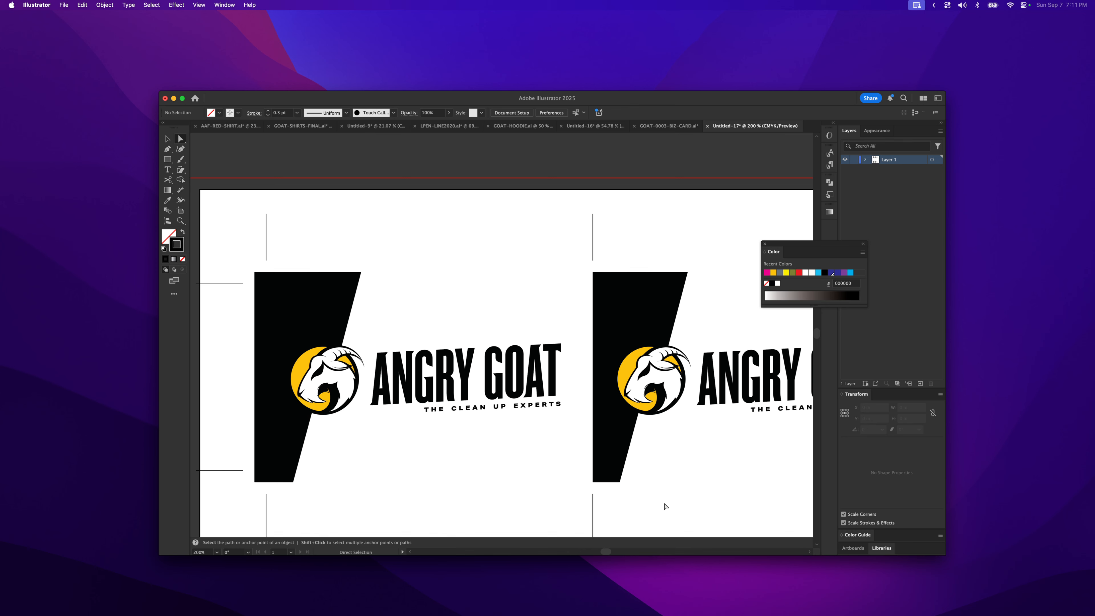
pyautogui.press('super+y')
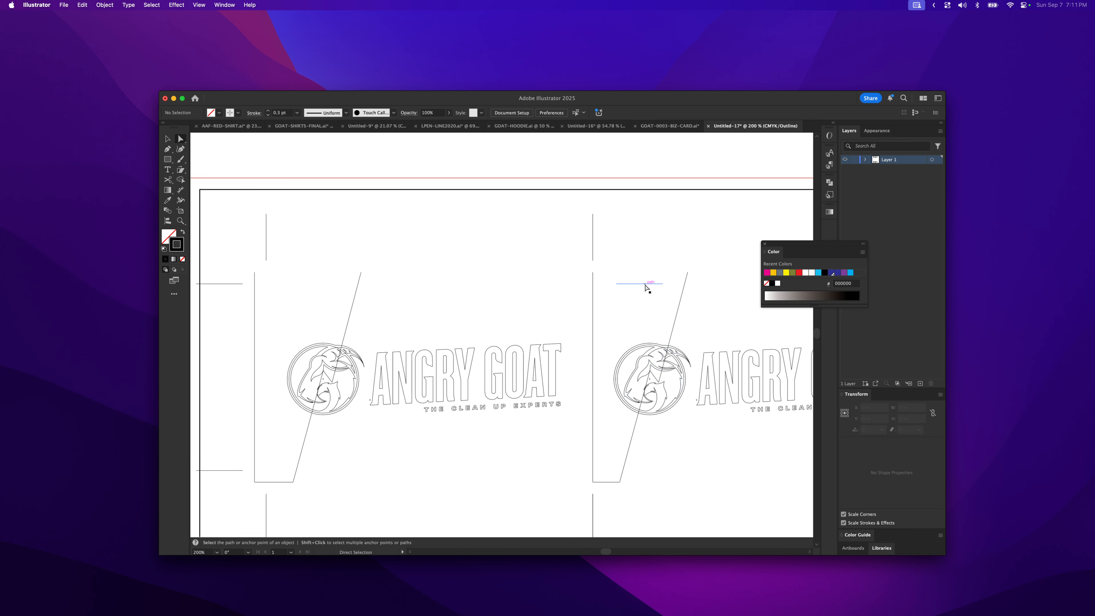
pyautogui.click(646, 284)
pyautogui.press('Delete')
# - Use the Pen tool to close the open top edges of both cards' black panels
pyautogui.press('p')
pyautogui.click(688, 272)
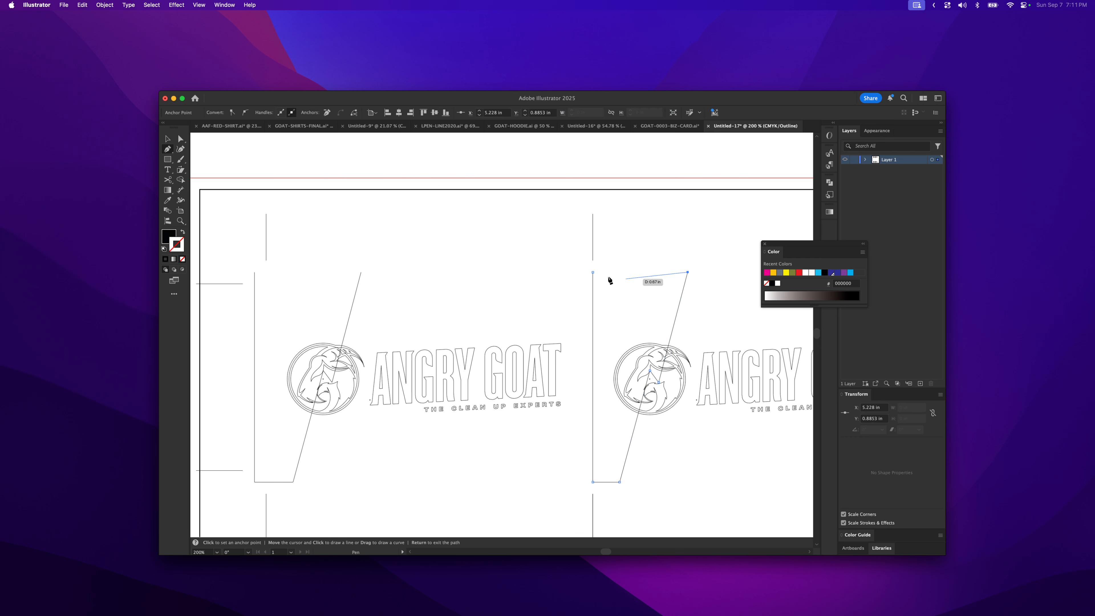
pyautogui.click(594, 273)
pyautogui.click(360, 273)
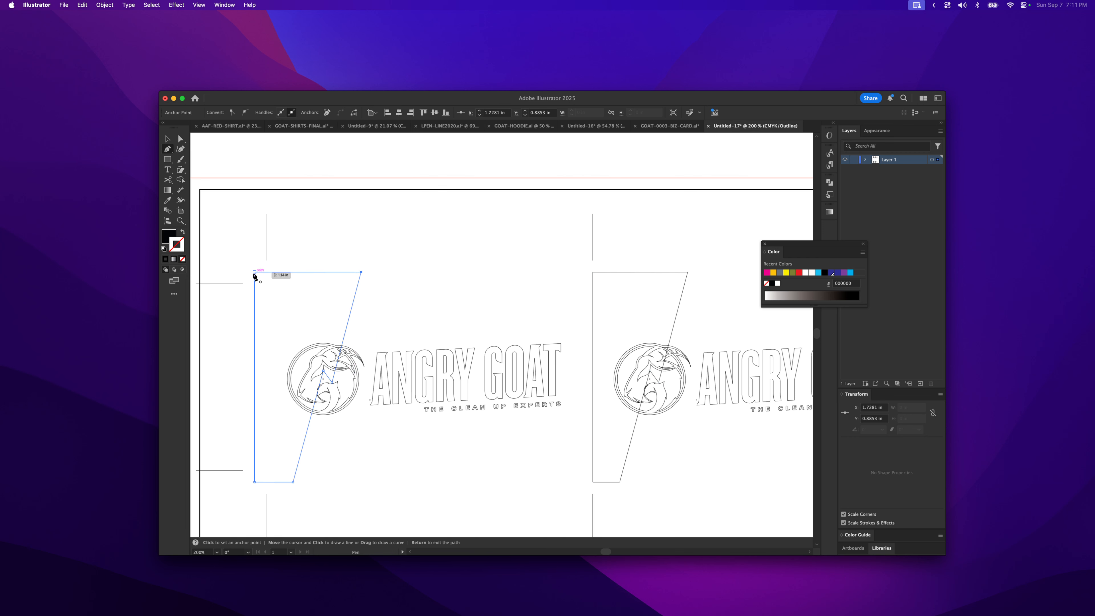
pyautogui.click(254, 272)
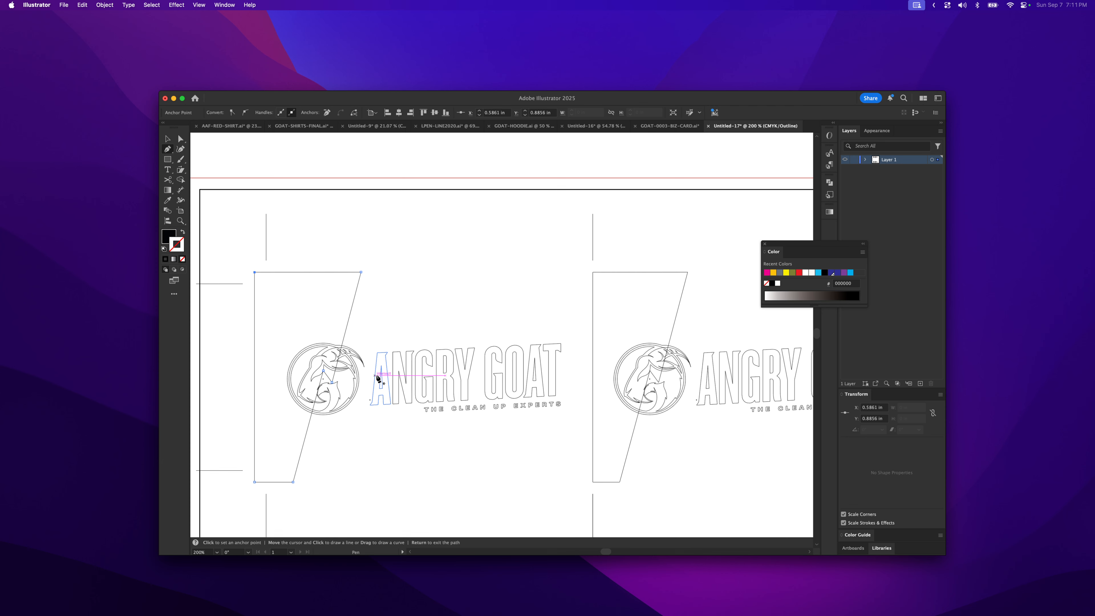
pyautogui.press('super+y')
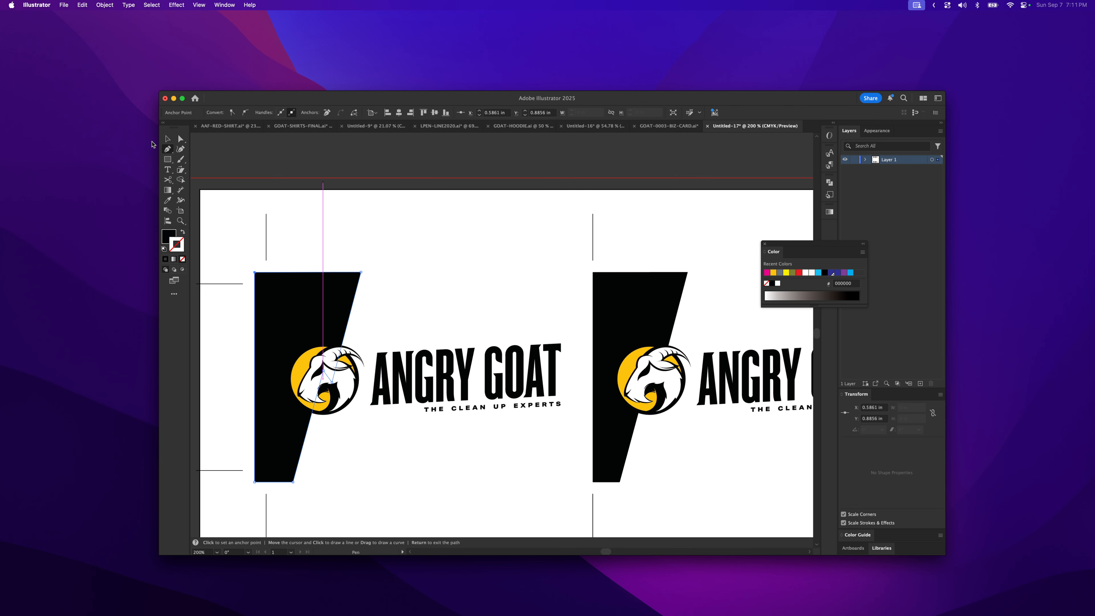
# - Select all the card artwork on the sheet and move it up slightly
pyautogui.click(167, 138)
pyautogui.click(500, 299)
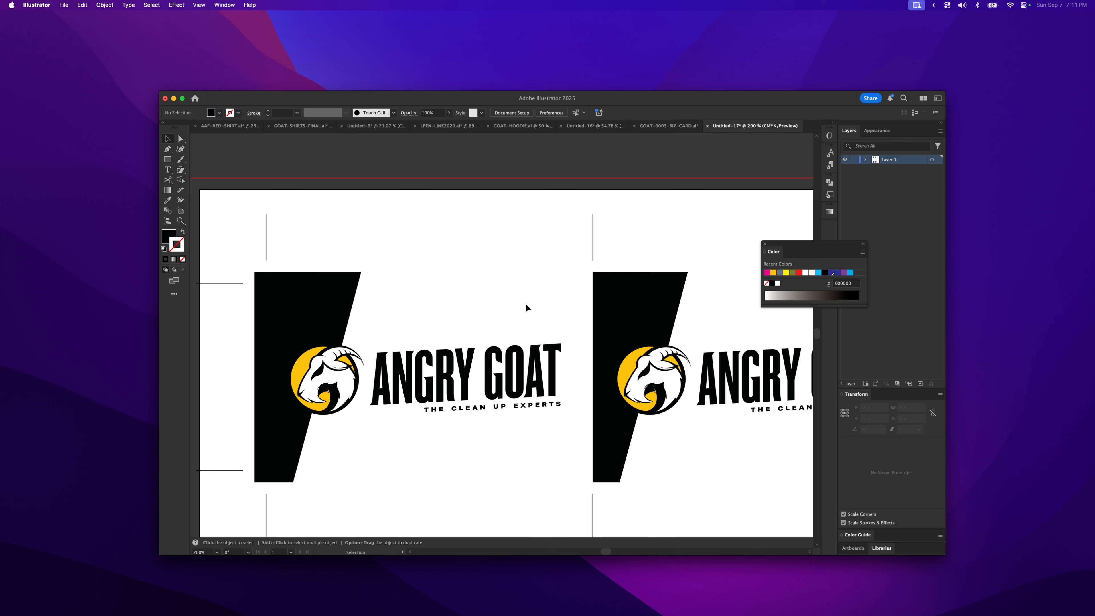
pyautogui.press('space')
pyautogui.moveTo(487, 478); pyautogui.dragTo(362, 433)
pyautogui.moveTo(570, 410); pyautogui.dragTo(536, 412)
pyautogui.press('z')
pyautogui.keyDown('alt'); pyautogui.click(418, 359); pyautogui.keyUp('alt')
pyautogui.moveTo(470, 344); pyautogui.dragTo(475, 355)
pyautogui.press('v')
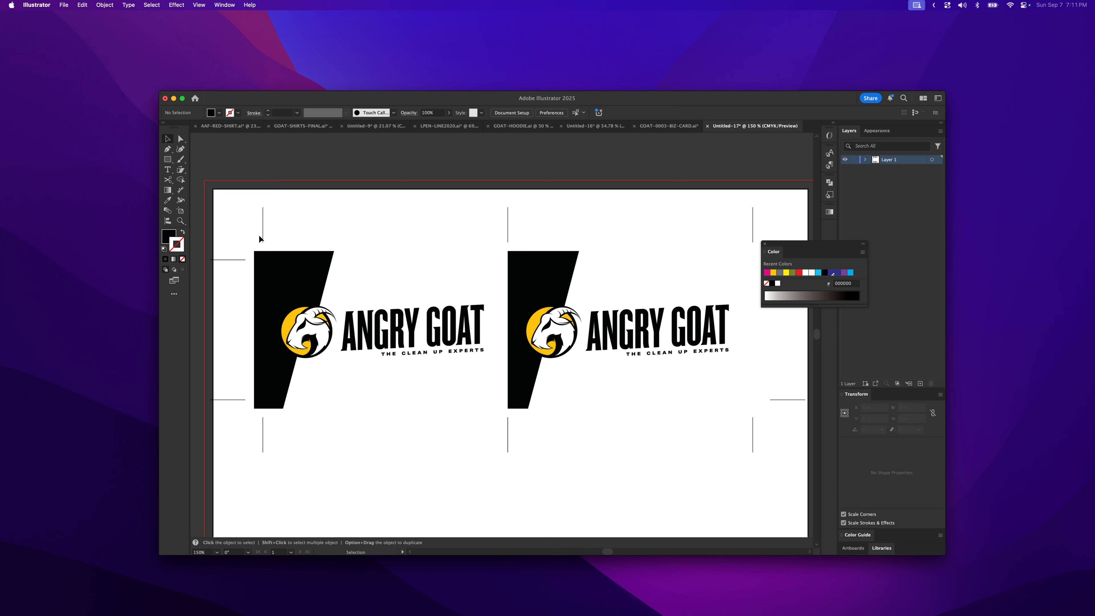
pyautogui.click(225, 219)
pyautogui.moveTo(225, 218); pyautogui.dragTo(789, 440)
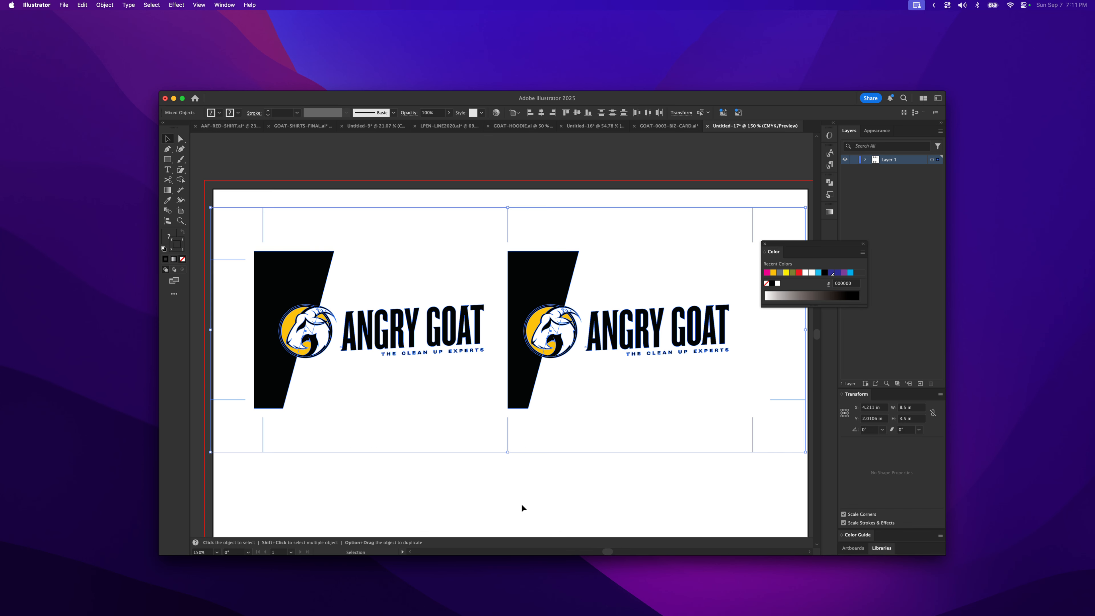
pyautogui.press('super+minus')
pyautogui.press('super+minus')
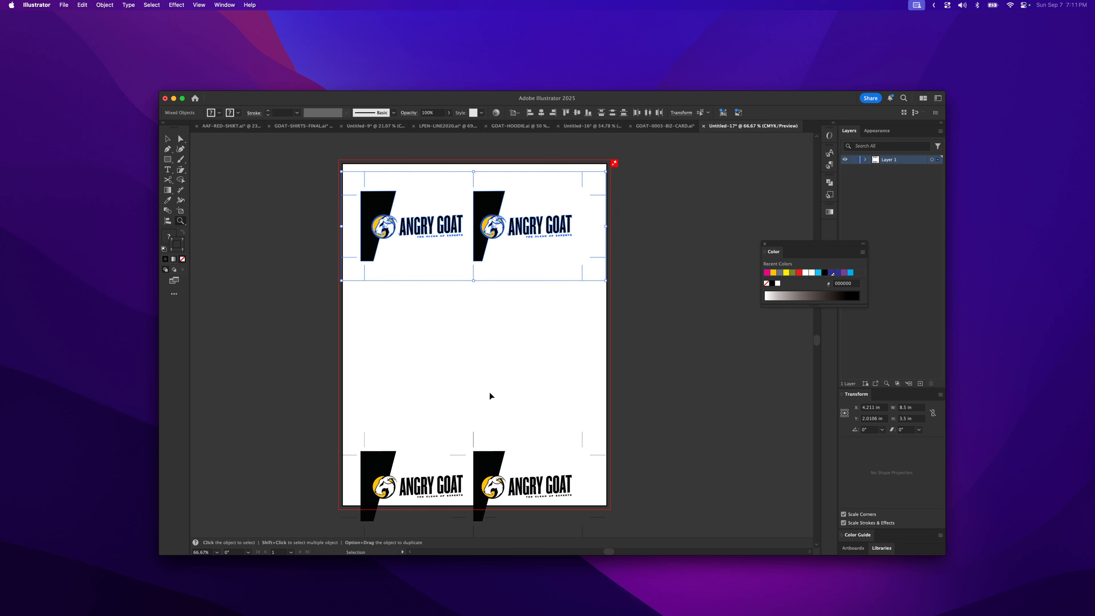
pyautogui.press('super+a')
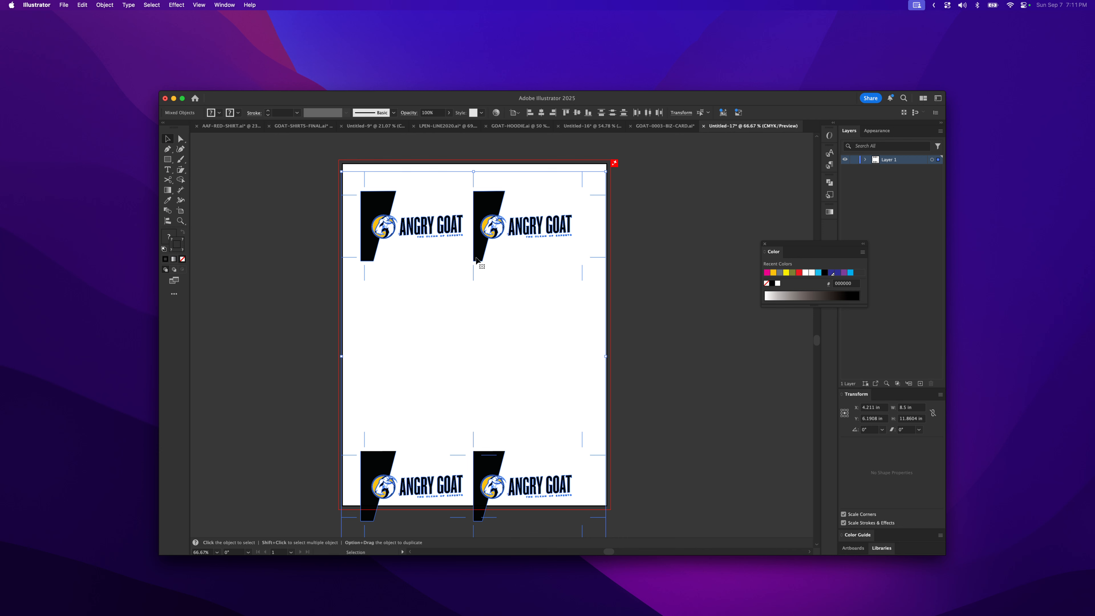
pyautogui.moveTo(476, 260); pyautogui.dragTo(479, 251)
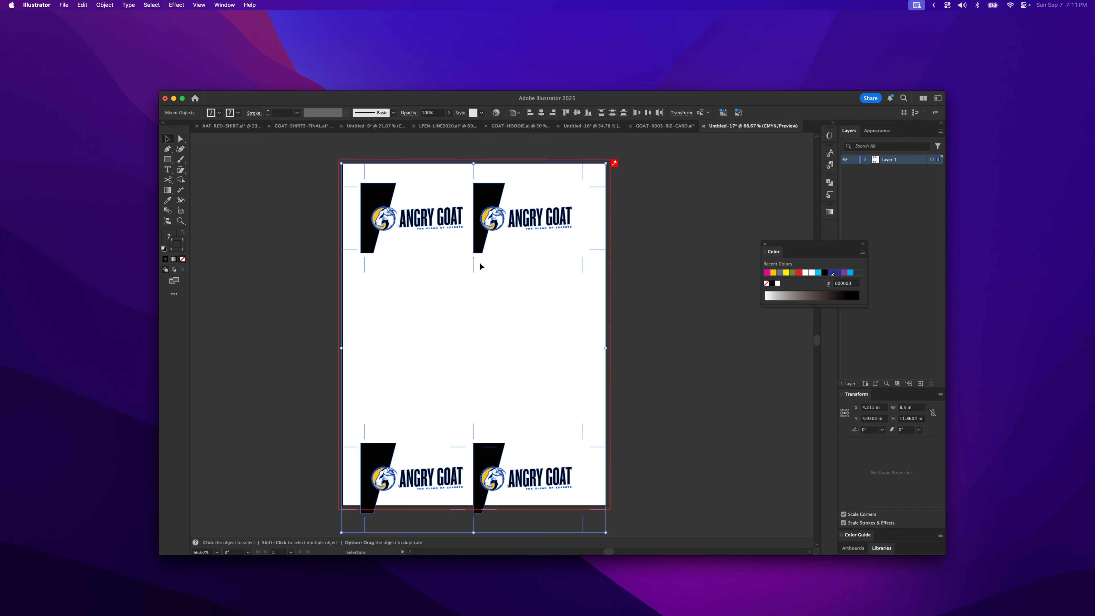
pyautogui.click(464, 318)
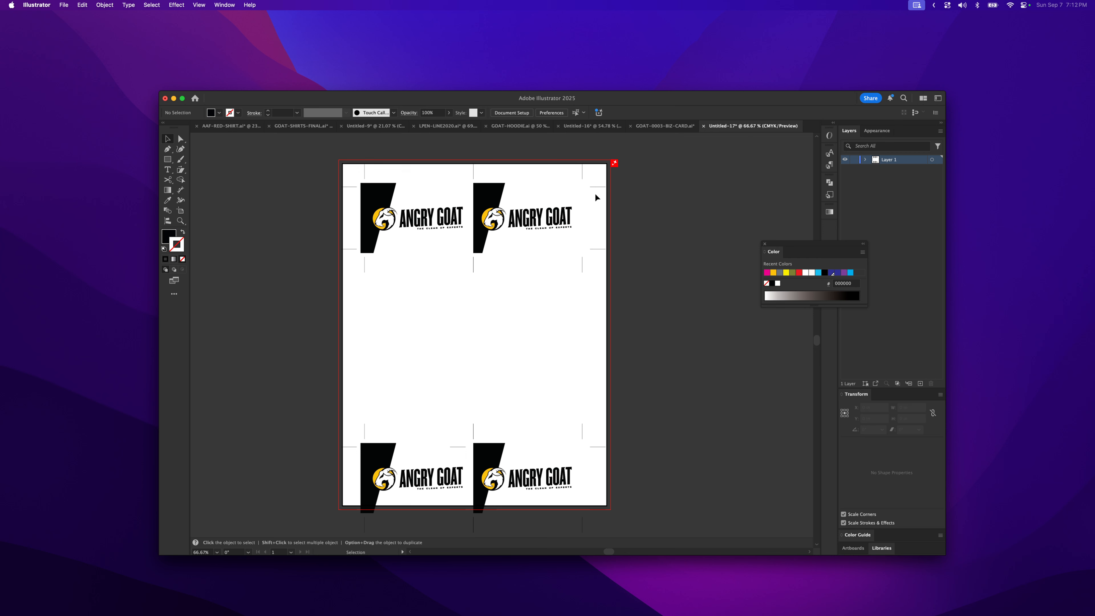
# - Delete the short vertical crop marks just below the two upper cards
pyautogui.press('a')
pyautogui.click(364, 264)
pyautogui.click(479, 266)
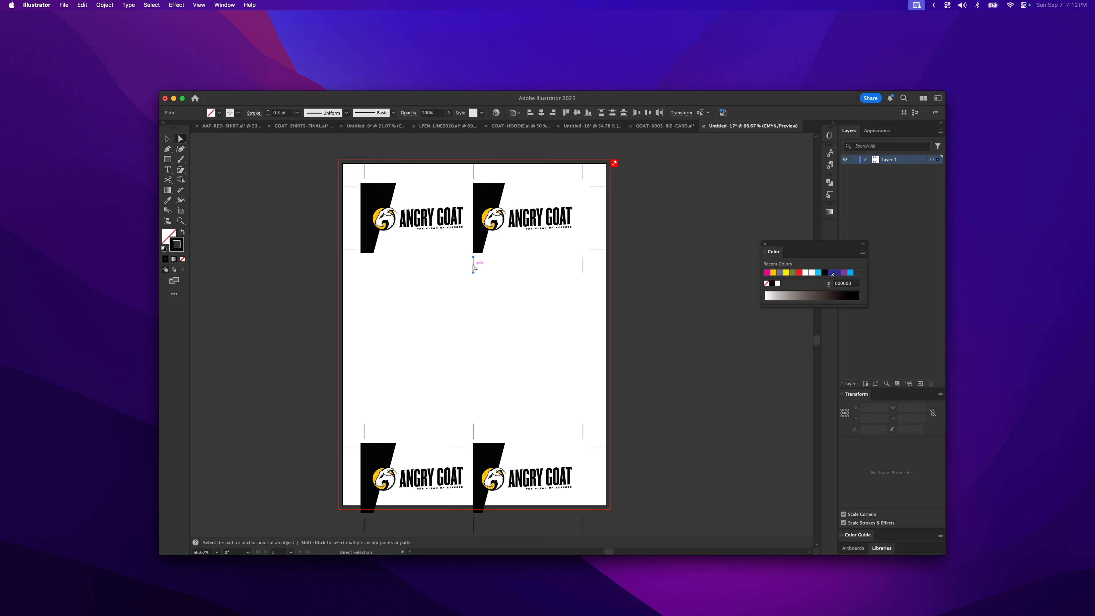
pyautogui.click(473, 264)
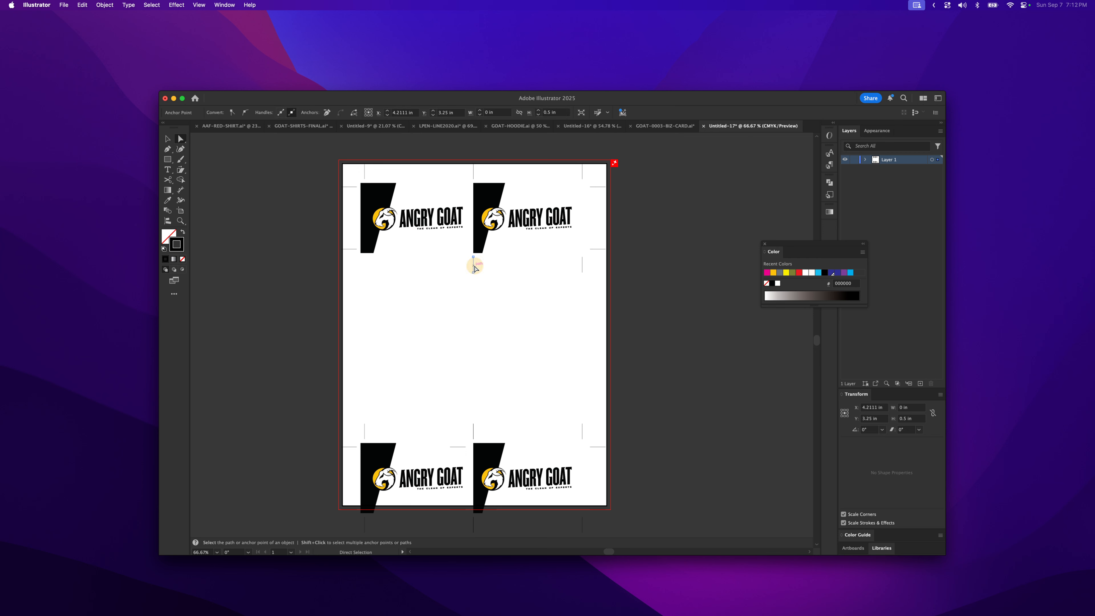
pyautogui.press('Delete')
pyautogui.press('Delete')
pyautogui.click(582, 266)
pyautogui.press('Delete')
pyautogui.press('Delete')
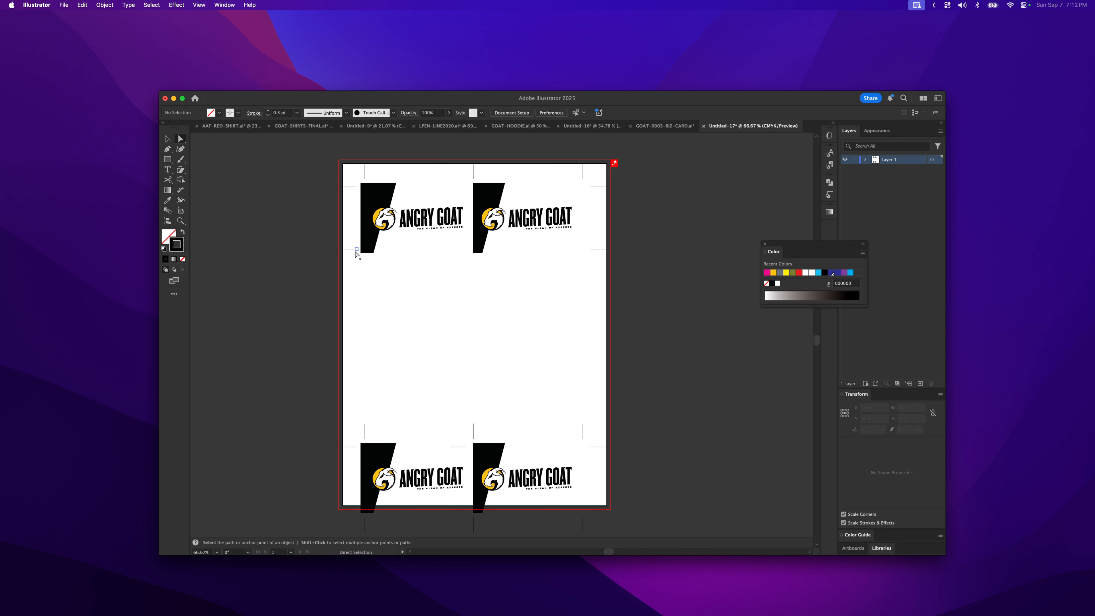
# - Use the Pen tool to draw a horizontal cutting line from the first card's lower crop mark across its black panel
pyautogui.press('z')
pyautogui.click(454, 268)
pyautogui.moveTo(454, 268); pyautogui.dragTo(570, 279)
pyautogui.press('a')
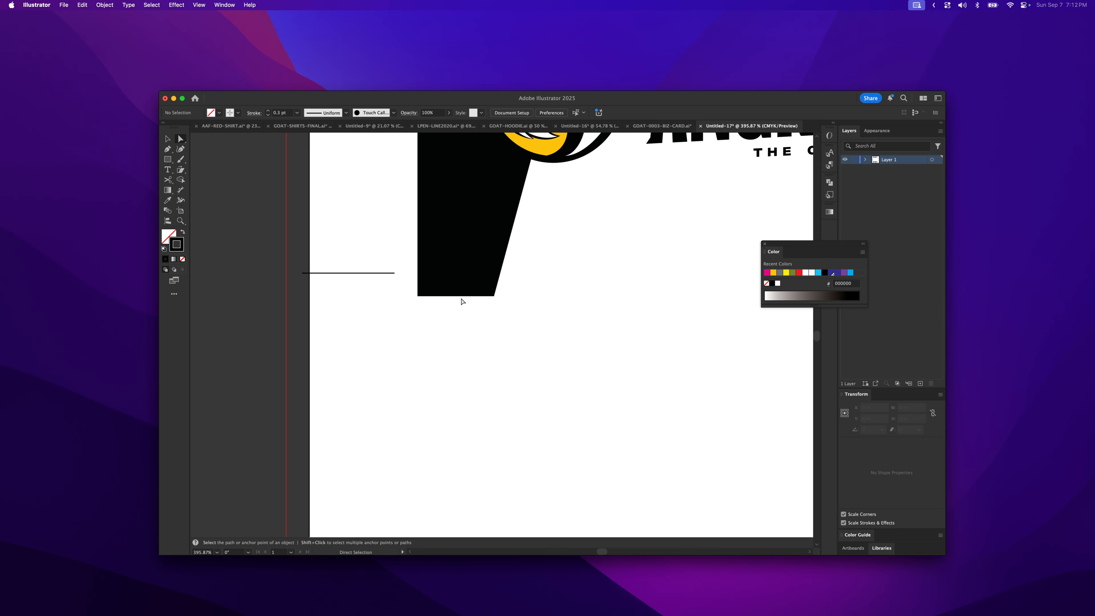
pyautogui.moveTo(461, 295); pyautogui.dragTo(463, 274)
pyautogui.press('super+z')
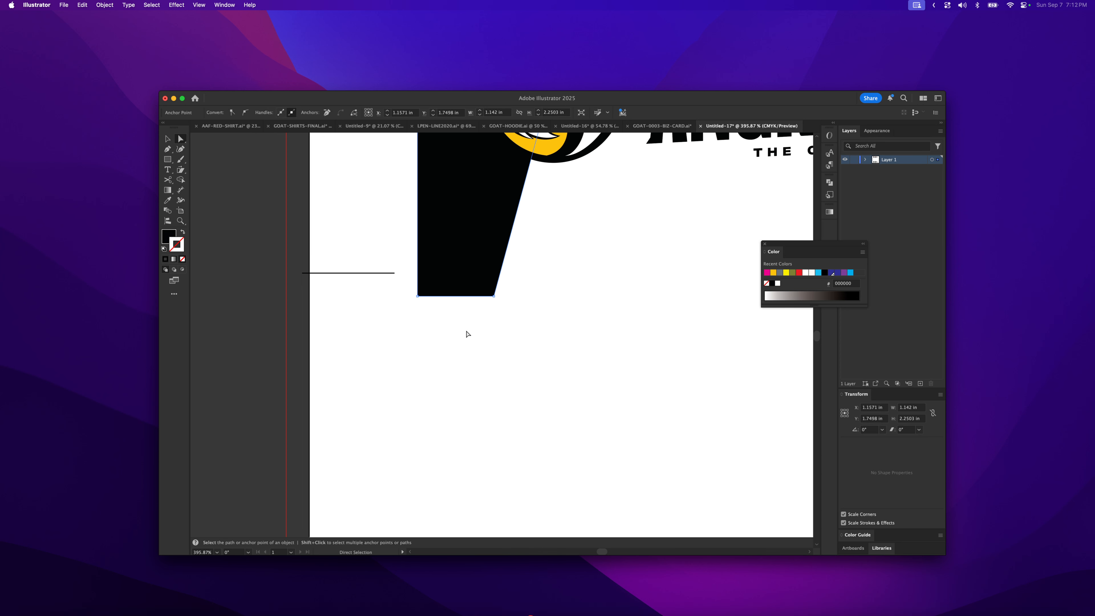
pyautogui.click(414, 282)
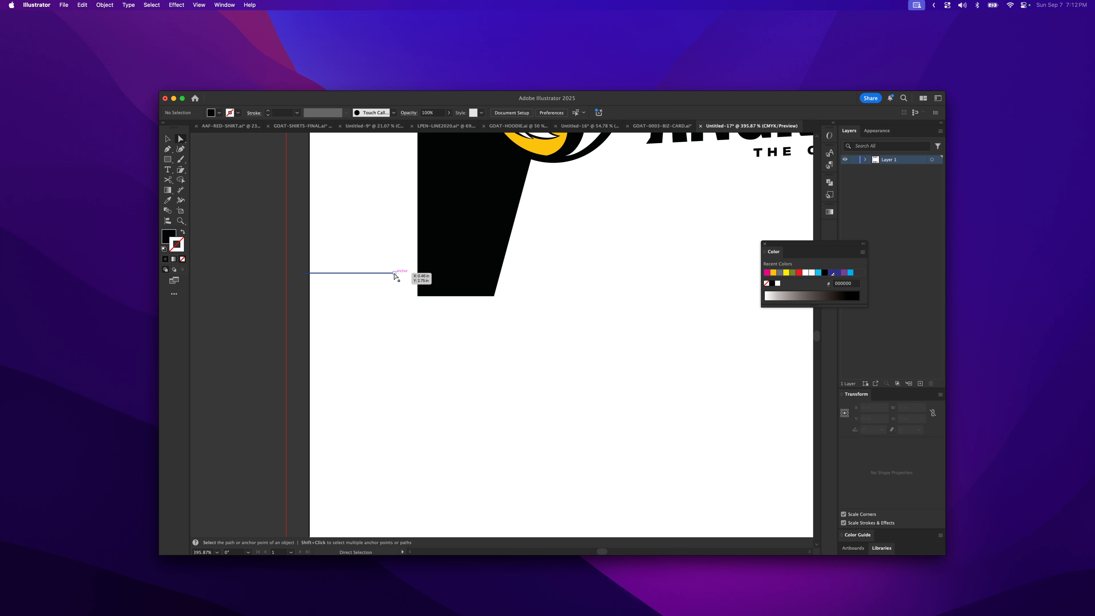
pyautogui.click(394, 273)
pyautogui.click(271, 215)
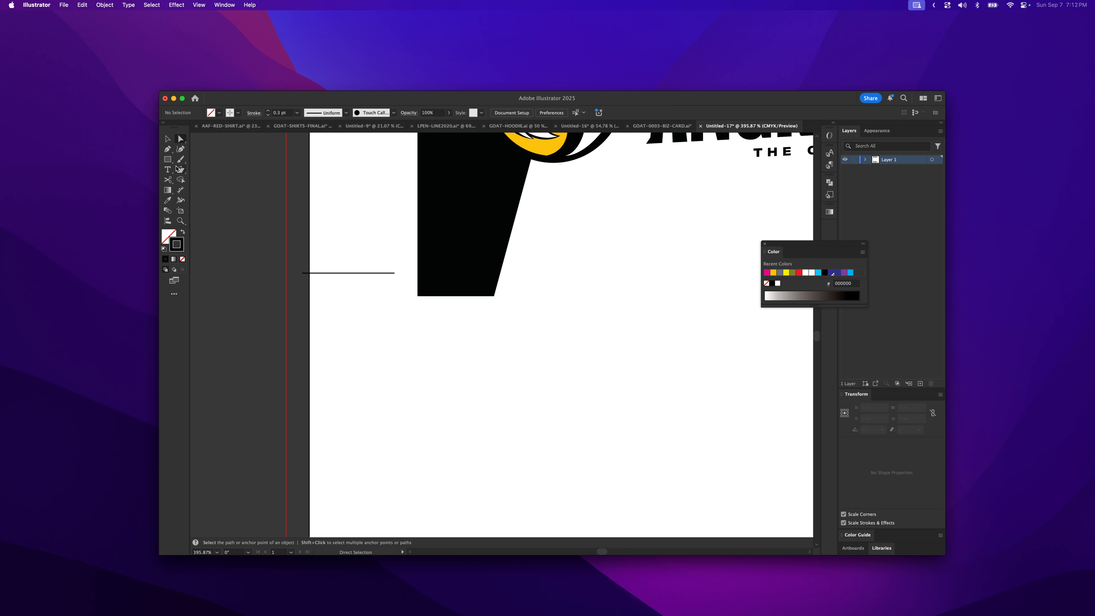
pyautogui.click(168, 149)
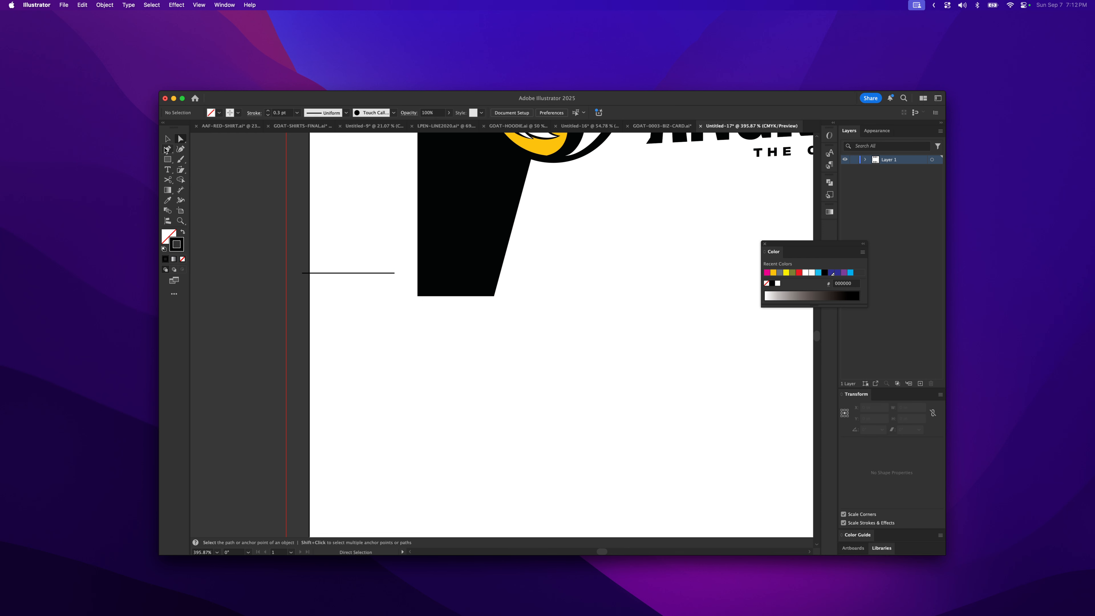
pyautogui.click(409, 273)
pyautogui.click(648, 273)
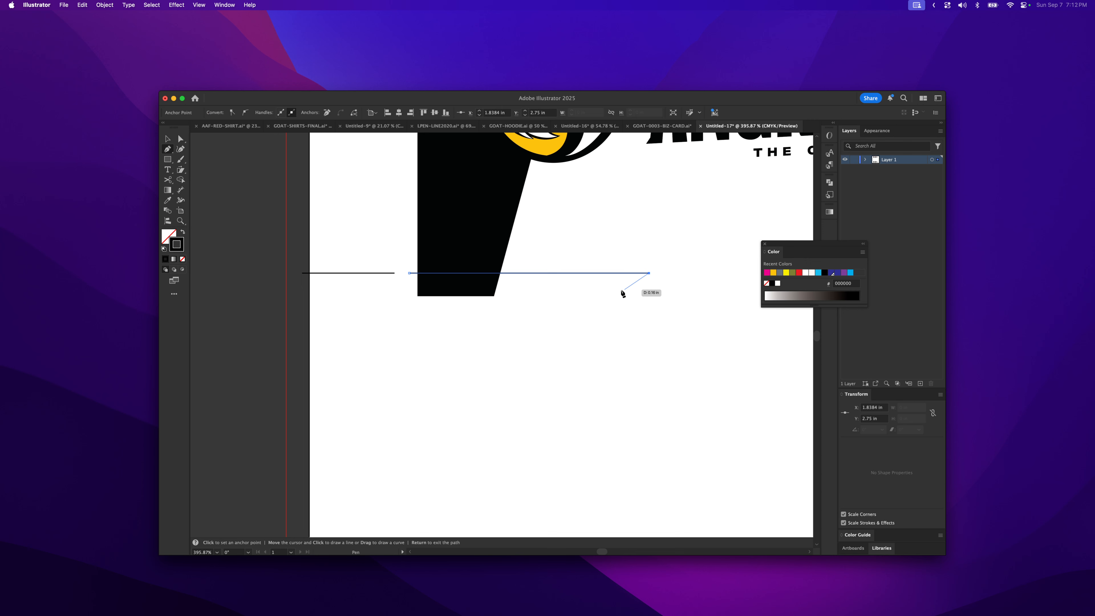
# - Extend the cutting line so it runs across the second card's black panel too
pyautogui.press('z')
pyautogui.keyDown('alt'); pyautogui.click(577, 277); pyautogui.keyUp('alt')
pyautogui.keyDown('alt'); pyautogui.click(540, 352); pyautogui.keyUp('alt')
pyautogui.keyDown('alt'); pyautogui.click(527, 395); pyautogui.keyUp('alt')
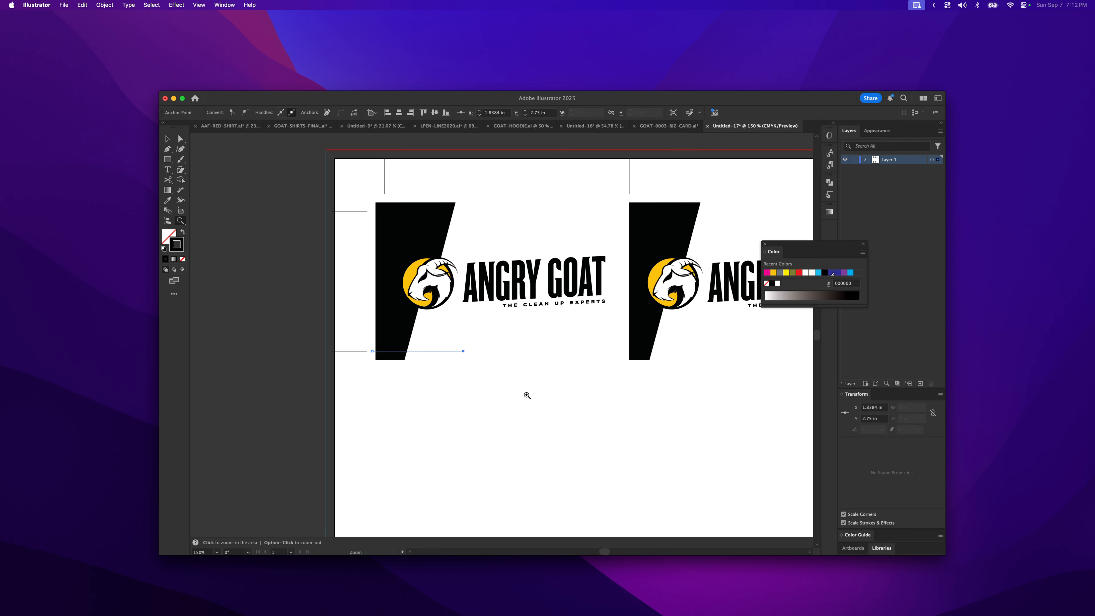
pyautogui.press('a')
pyautogui.moveTo(465, 353); pyautogui.dragTo(675, 378)
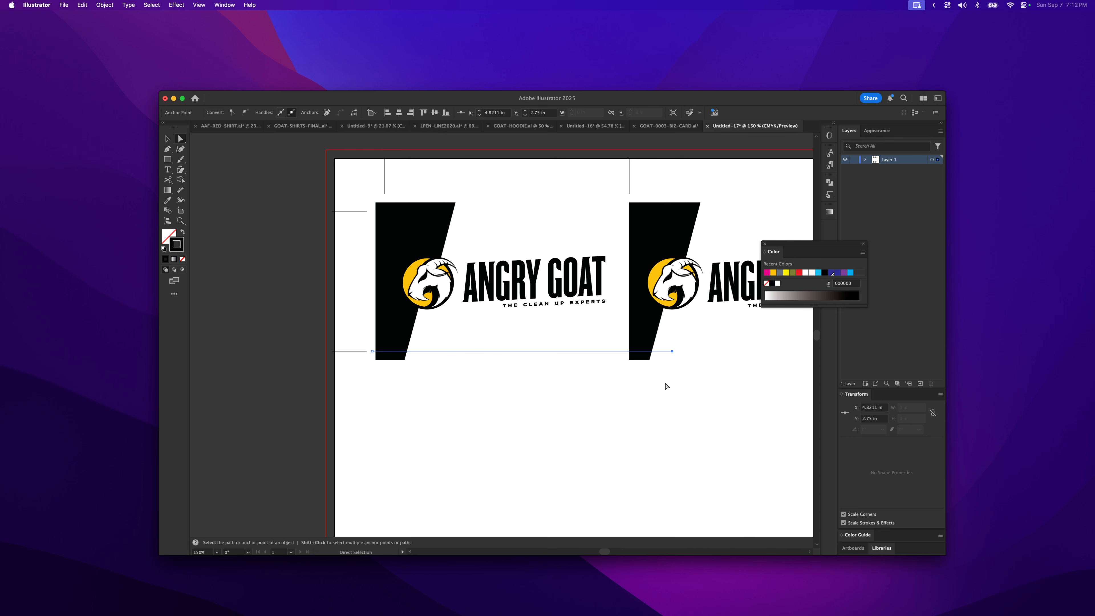
pyautogui.click(496, 379)
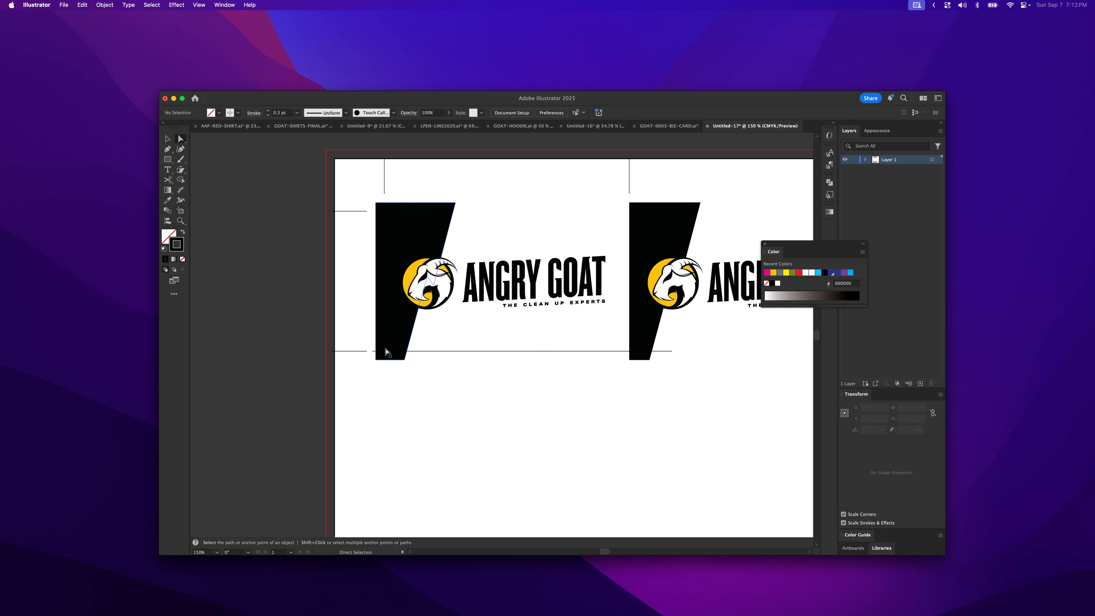
# - Select the cutting line with both black panels and split them with Pathfinder Divide
pyautogui.click(457, 351)
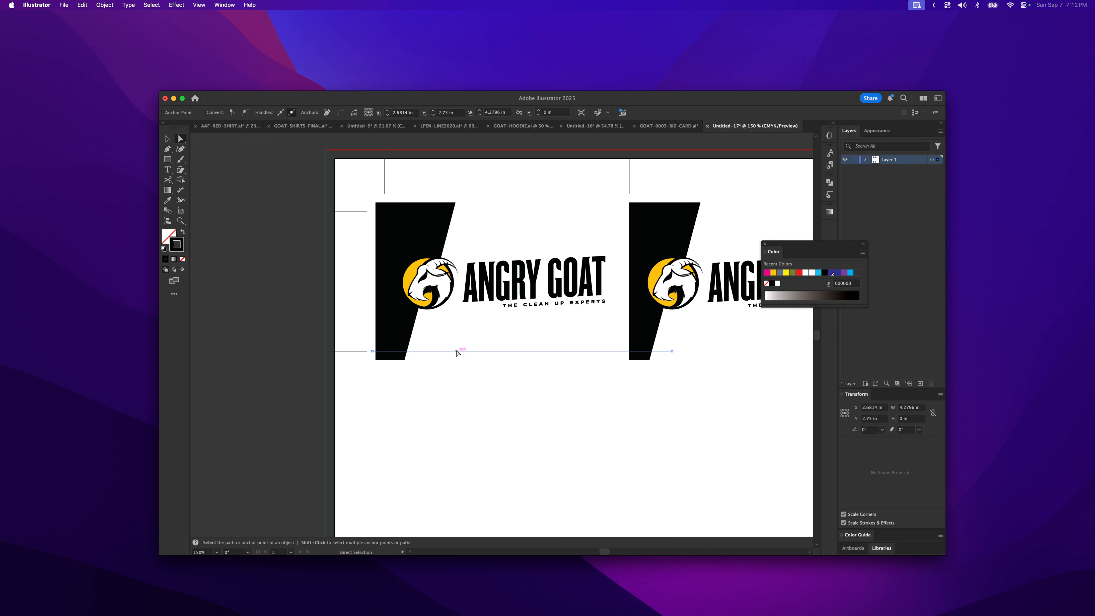
pyautogui.keyDown('shift'); pyautogui.click(399, 331); pyautogui.keyUp('shift')
pyautogui.keyDown('shift'); pyautogui.click(644, 336); pyautogui.keyUp('shift')
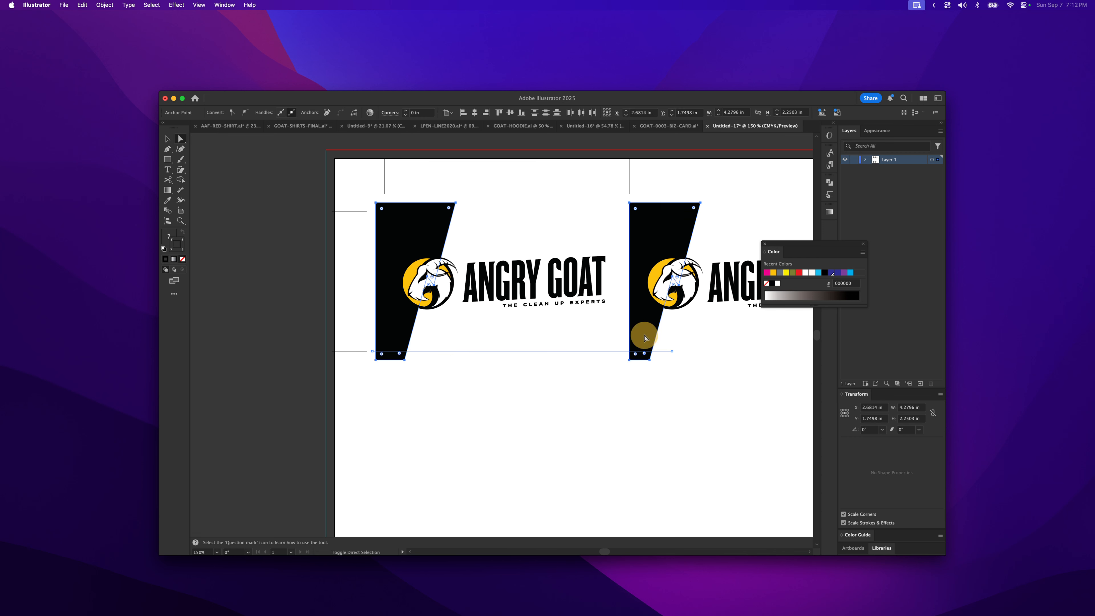
pyautogui.click(826, 186)
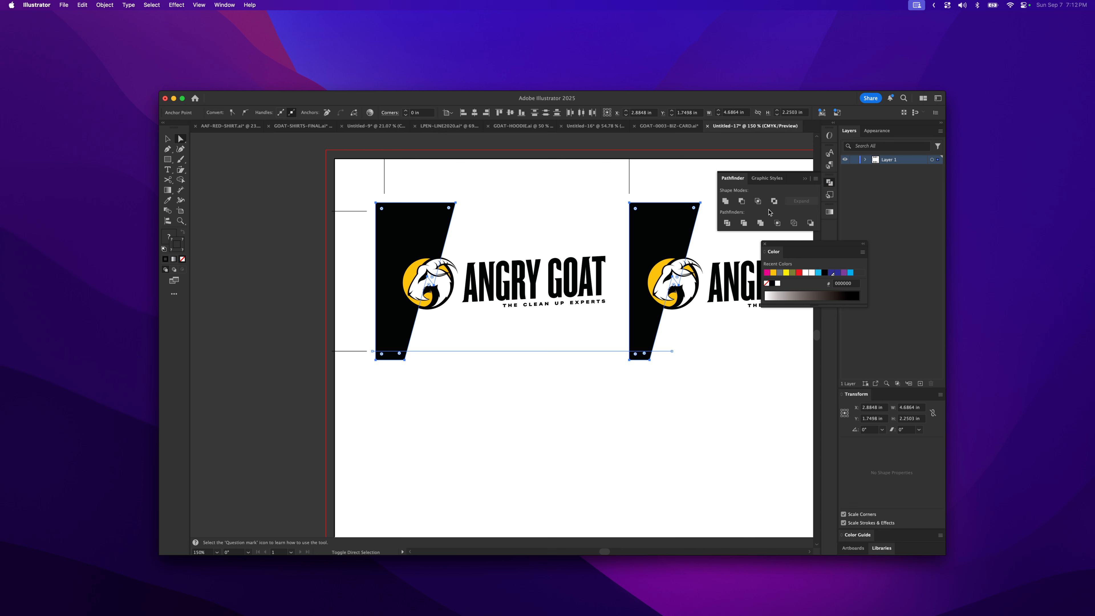
pyautogui.click(727, 223)
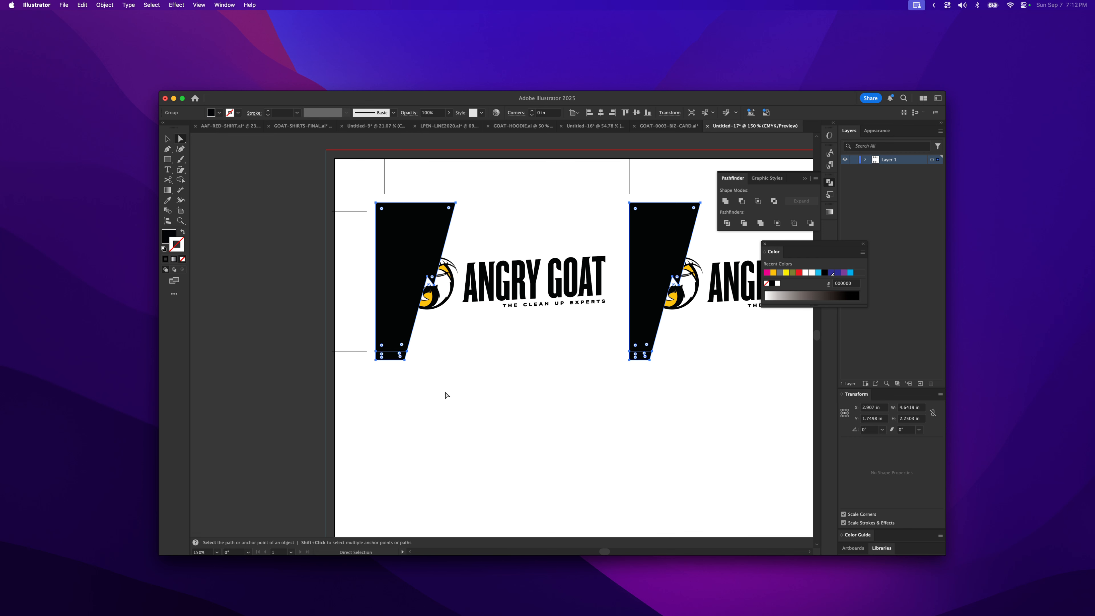
# - Delete the small pieces of both black panels that hang below the cutting line
pyautogui.click(405, 360)
pyautogui.press('BackSpace')
pyautogui.click(641, 361)
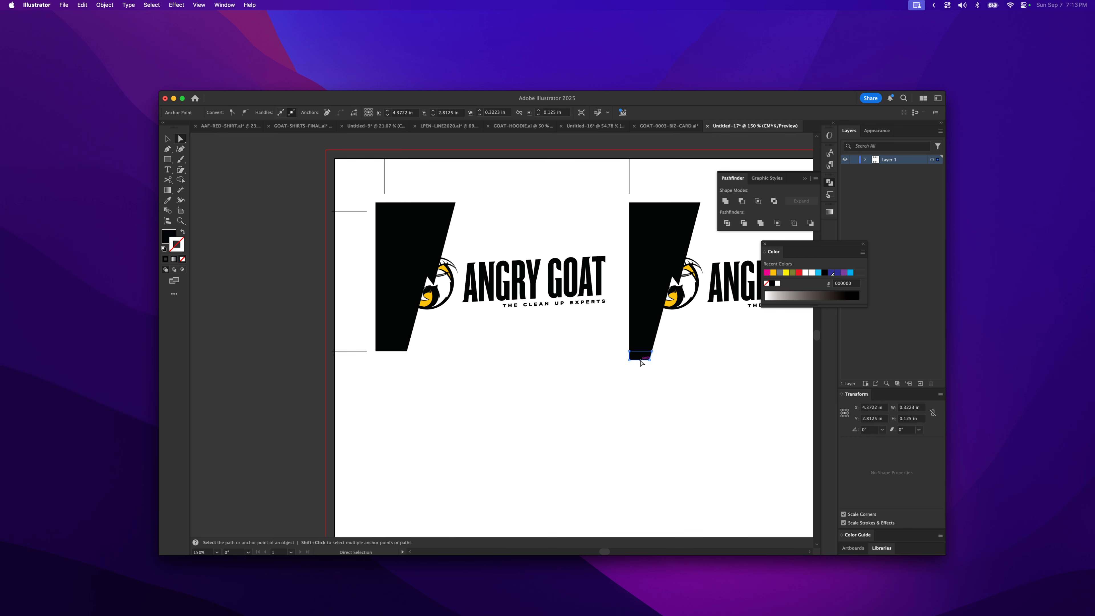
pyautogui.press('BackSpace')
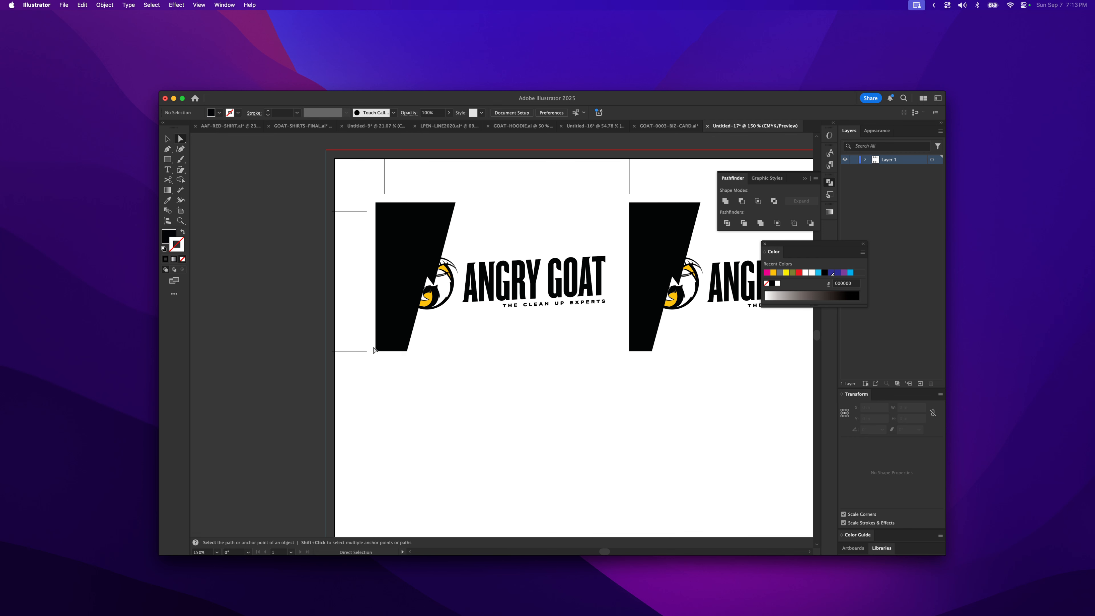
# - Select both trimmed black panels and group them together
pyautogui.click(398, 317)
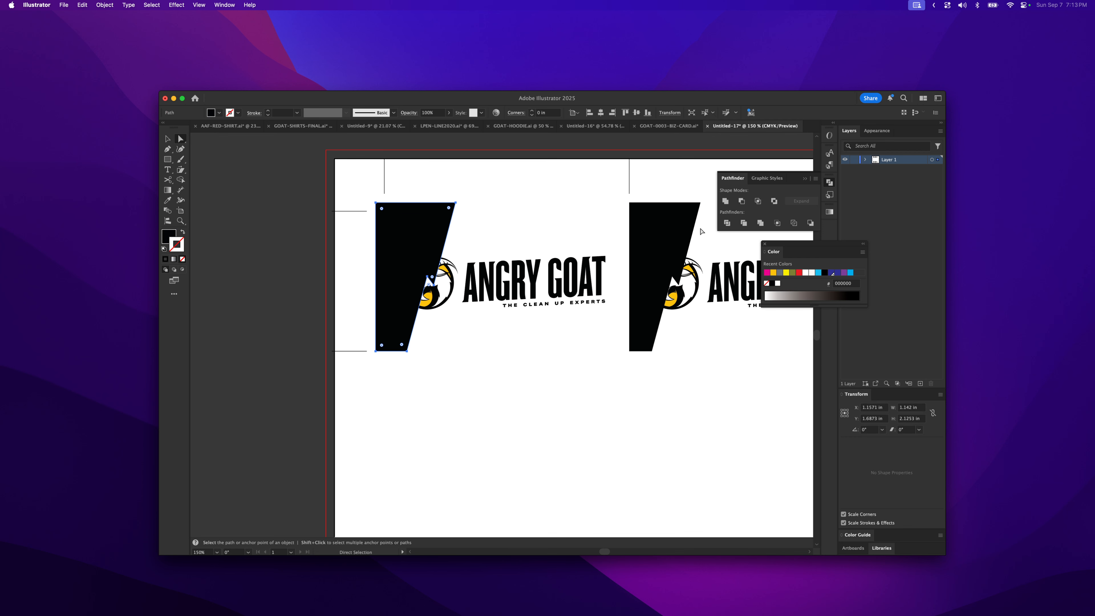
pyautogui.keyDown('shift'); pyautogui.click(663, 217); pyautogui.keyUp('shift')
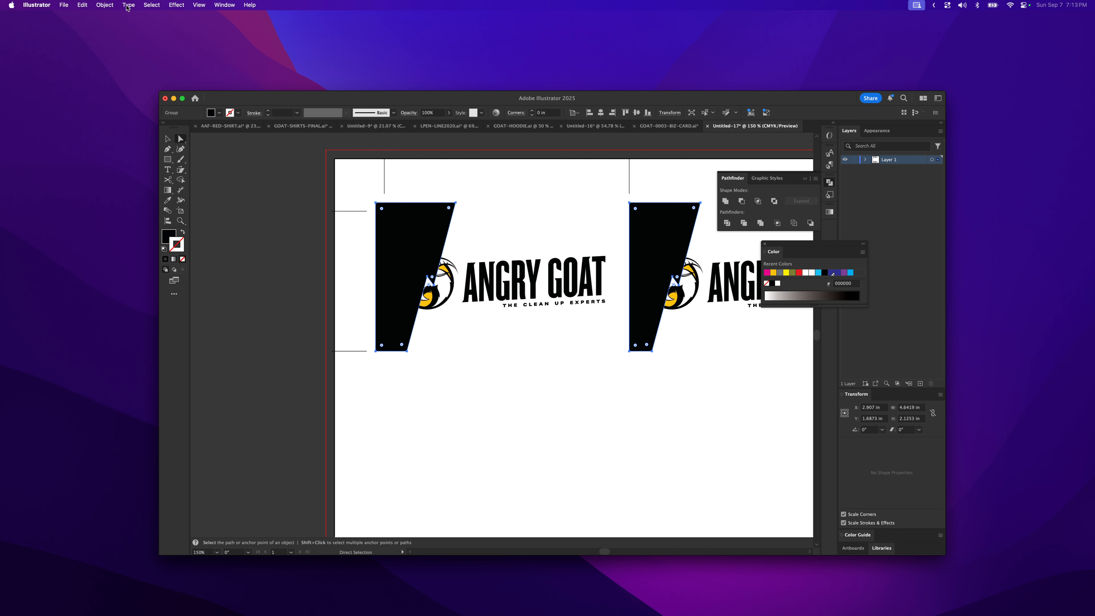
pyautogui.click(99, 5)
pyautogui.moveTo(128, 32)
pyautogui.click(211, 55)
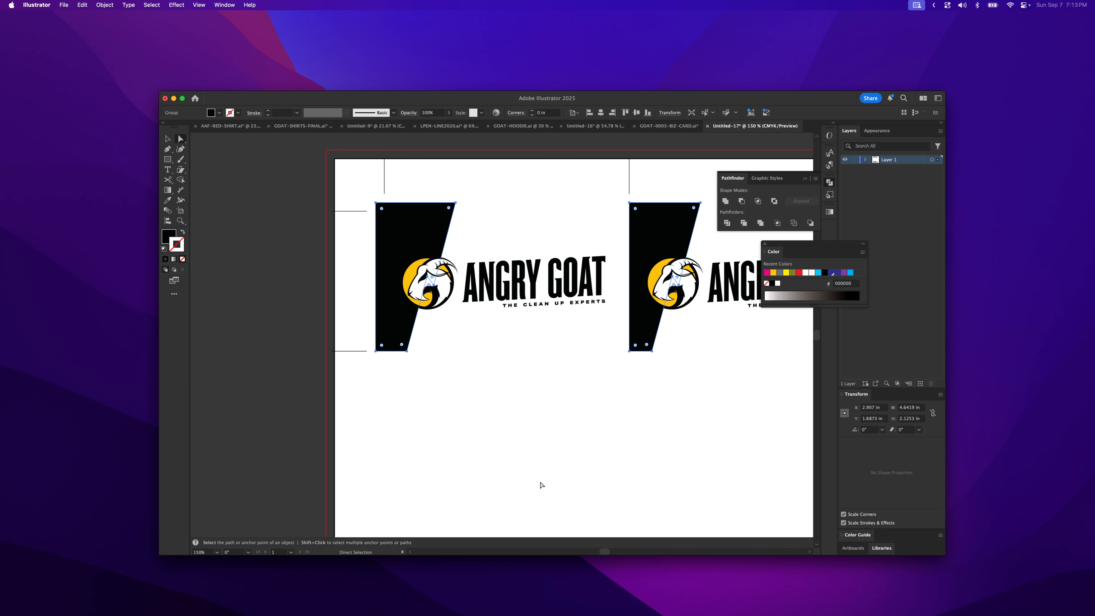
pyautogui.click(555, 449)
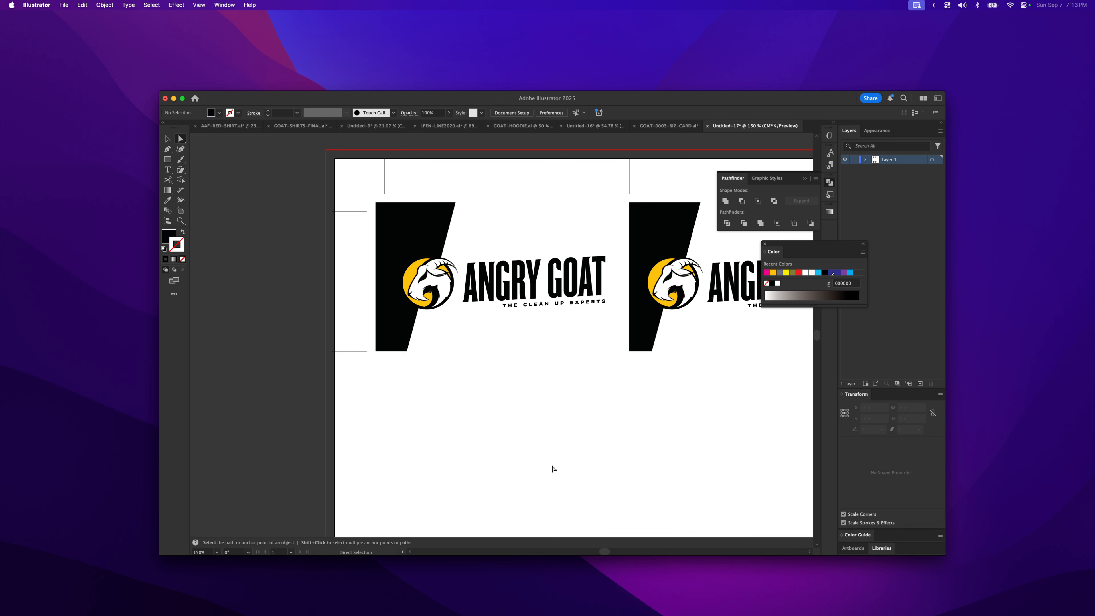
# - Select the card artwork together with its crop marks and ungroup it
pyautogui.press('v')
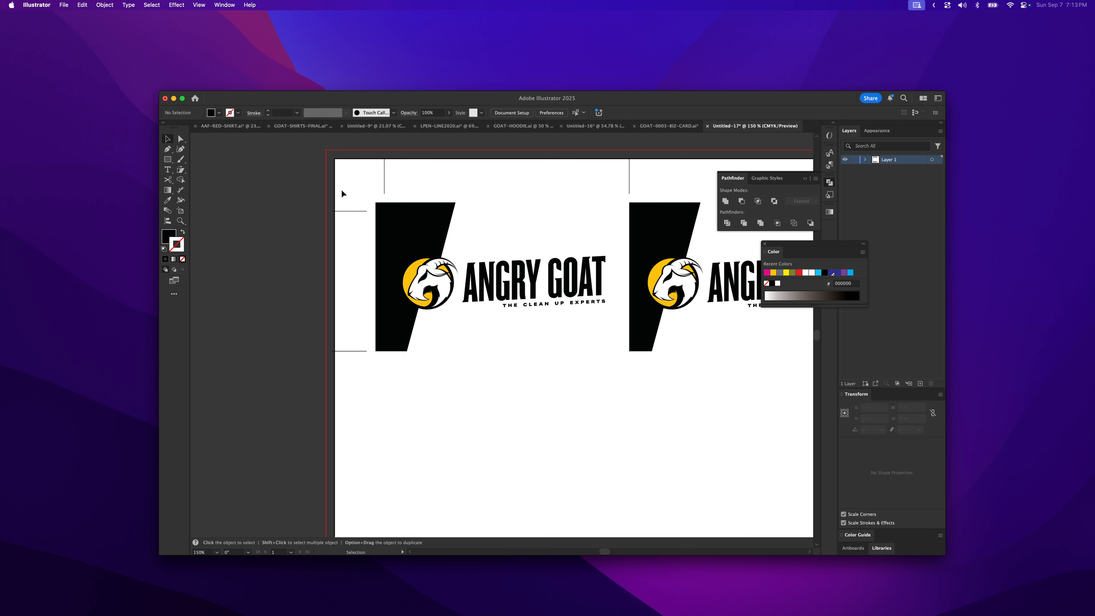
pyautogui.click(384, 182)
pyautogui.moveTo(664, 201); pyautogui.dragTo(438, 245)
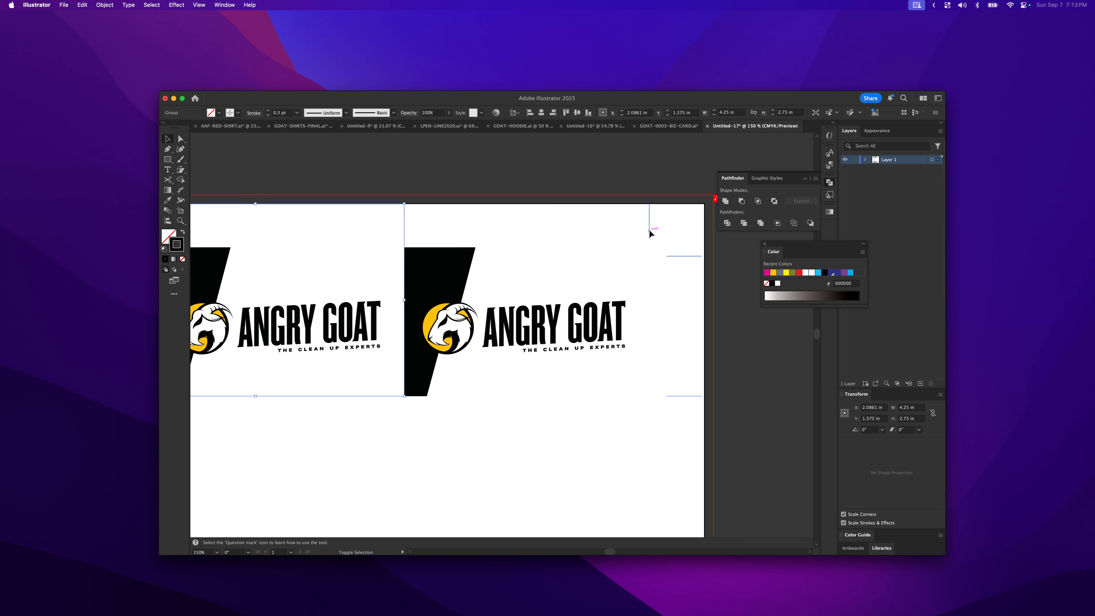
pyautogui.keyDown('shift'); pyautogui.click(649, 230); pyautogui.keyUp('shift')
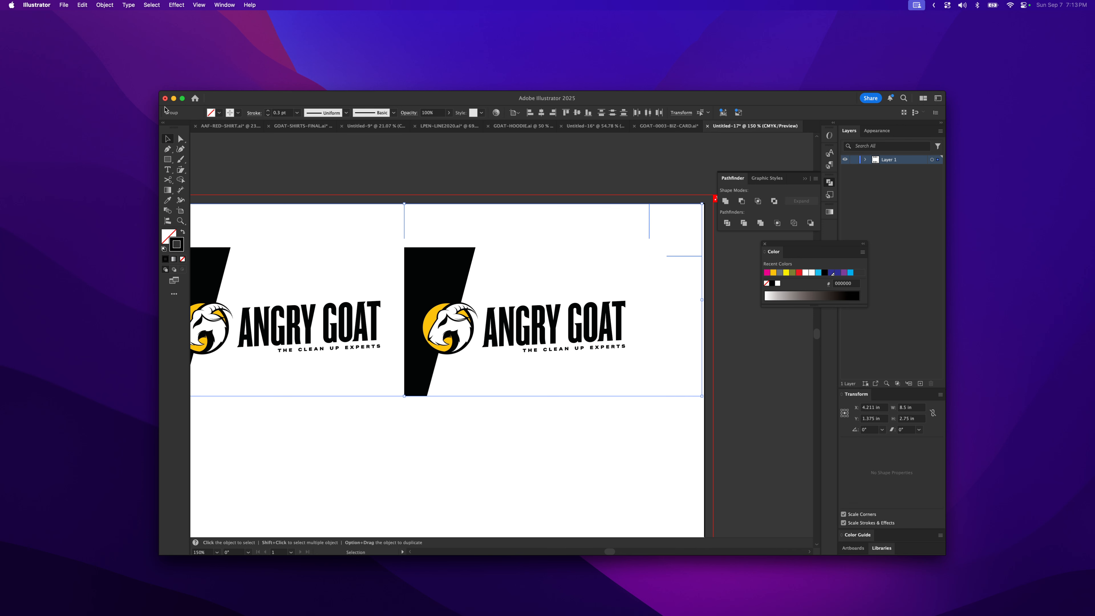
pyautogui.click(109, 4)
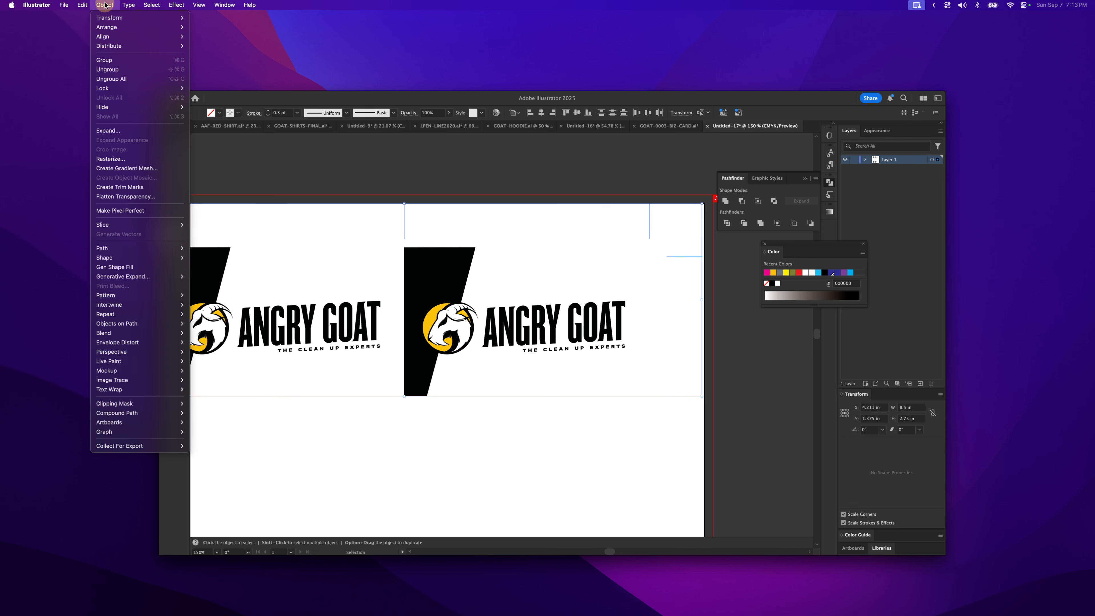
pyautogui.click(111, 70)
pyautogui.click(651, 271)
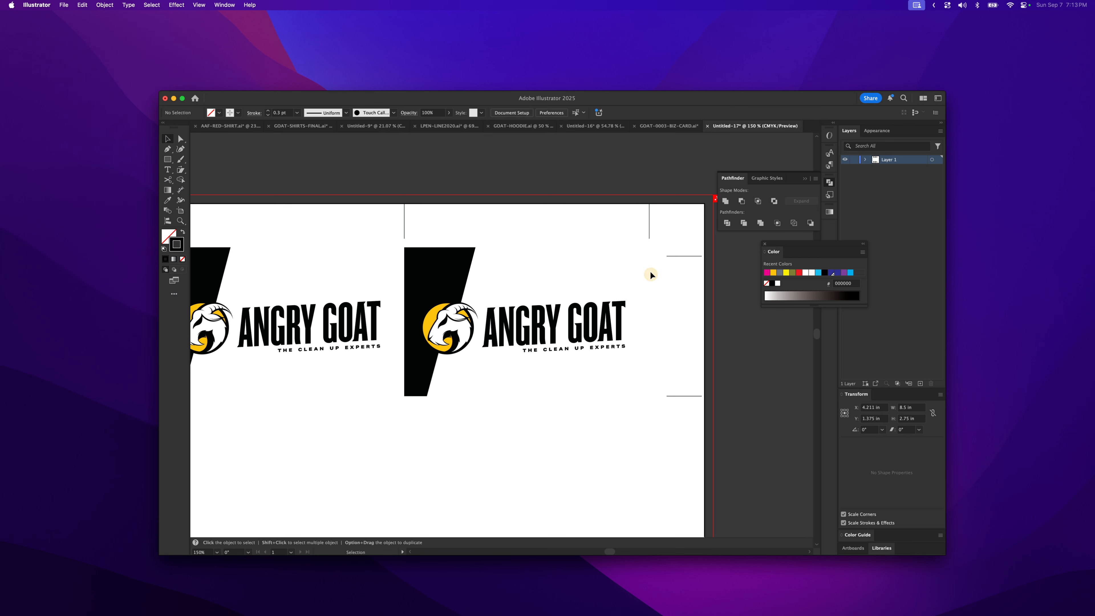
pyautogui.click(647, 232)
pyautogui.click(699, 312)
# - Select a row of card artwork and move it so the two rows of cards line up
pyautogui.moveTo(715, 255); pyautogui.dragTo(235, 400)
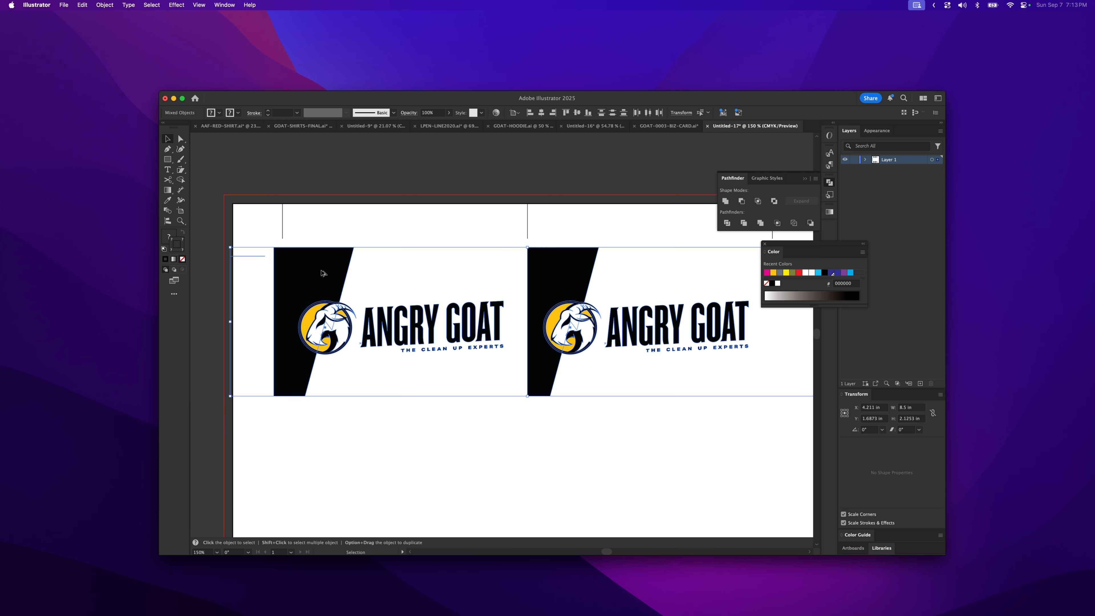
pyautogui.moveTo(323, 265); pyautogui.dragTo(344, 427)
pyautogui.click(416, 424)
pyautogui.moveTo(429, 424); pyautogui.dragTo(419, 317)
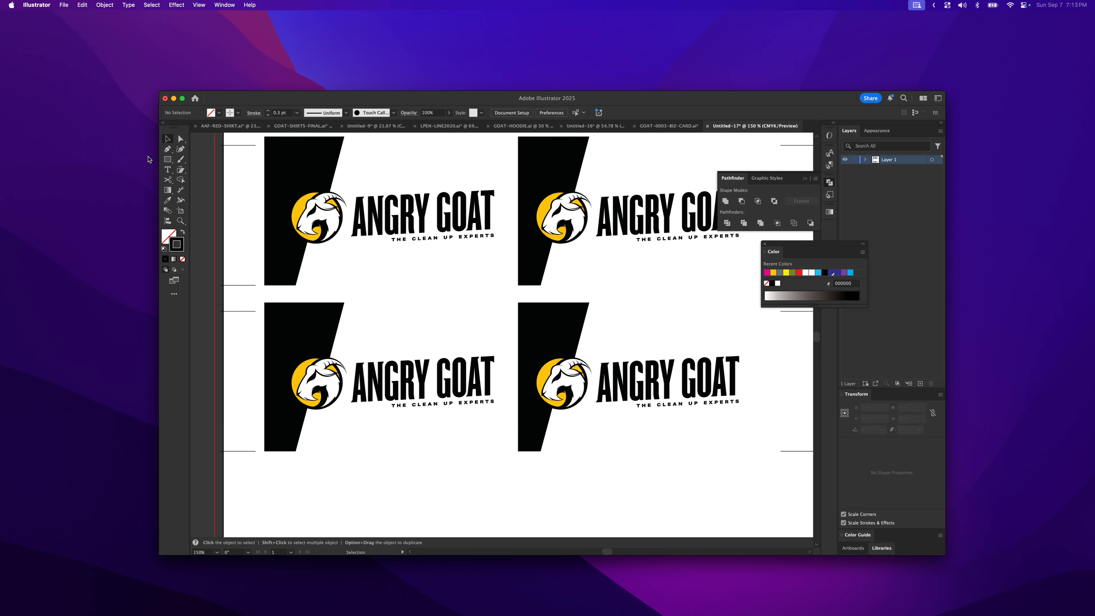
# - Use the Pen tool to draw a horizontal cutting line along the lower row's top crop mark across both panels
pyautogui.click(168, 149)
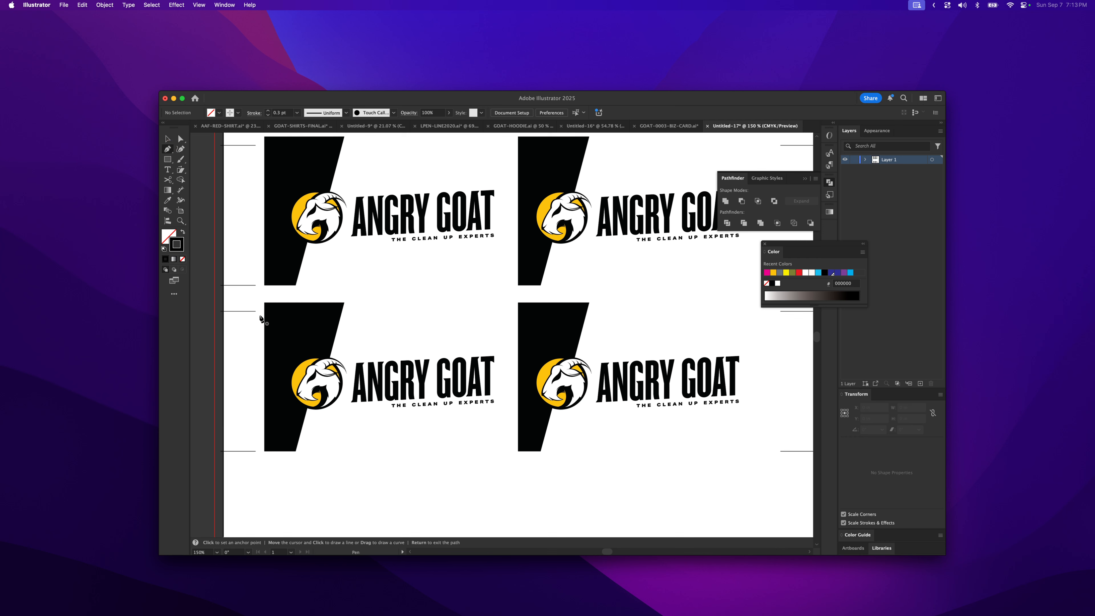
pyautogui.click(260, 311)
pyautogui.click(604, 312)
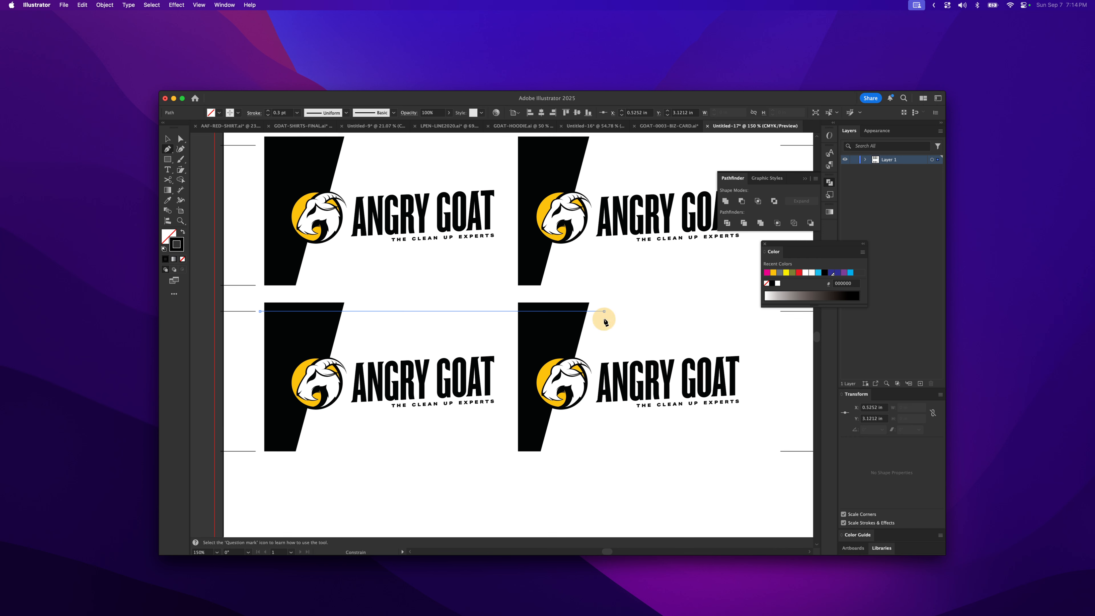
# - Select the line and both lower black panels, then split them with Pathfinder Divide
pyautogui.press('v')
pyautogui.press('a')
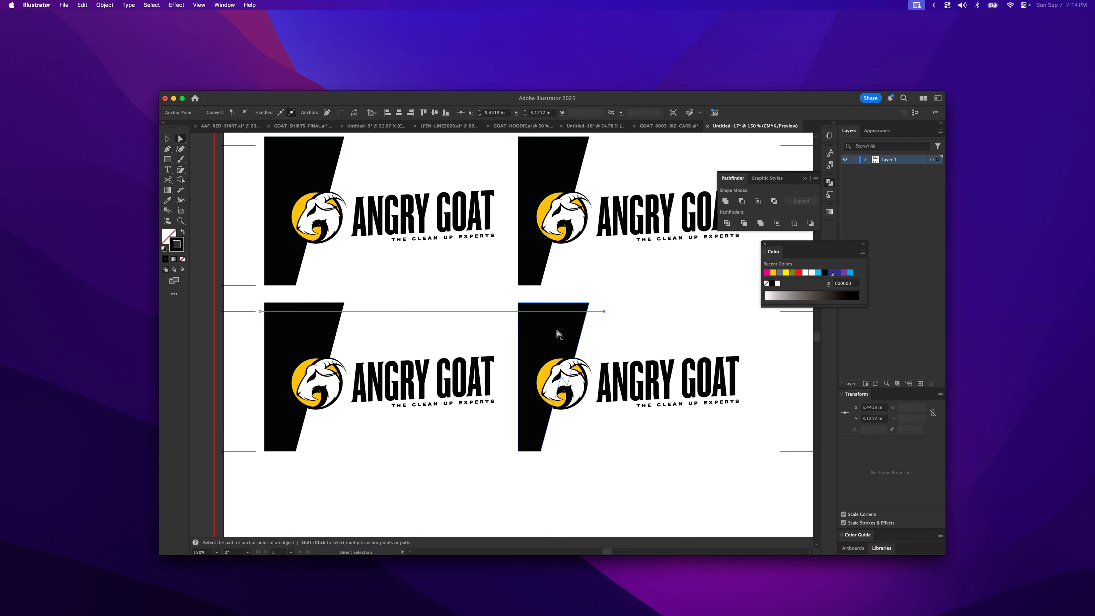
pyautogui.keyDown('shift'); pyautogui.click(560, 333); pyautogui.keyUp('shift')
pyautogui.keyDown('shift'); pyautogui.click(294, 337); pyautogui.keyUp('shift')
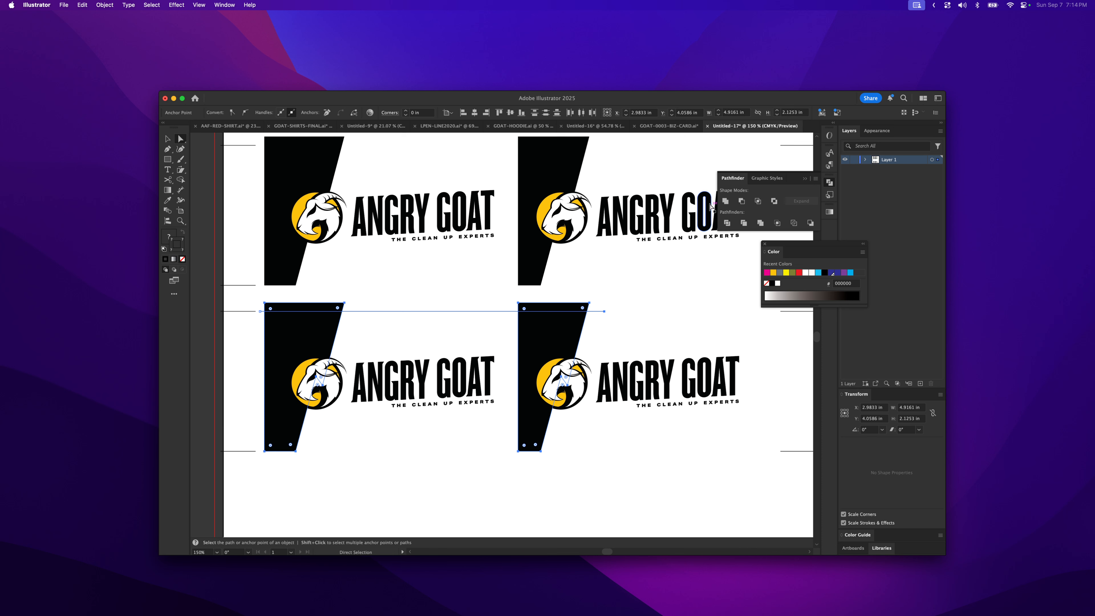
pyautogui.click(726, 223)
# - Delete the slivers of both lower black panels that stick up above the crop line
pyautogui.click(385, 325)
pyautogui.click(333, 306)
pyautogui.press('Delete')
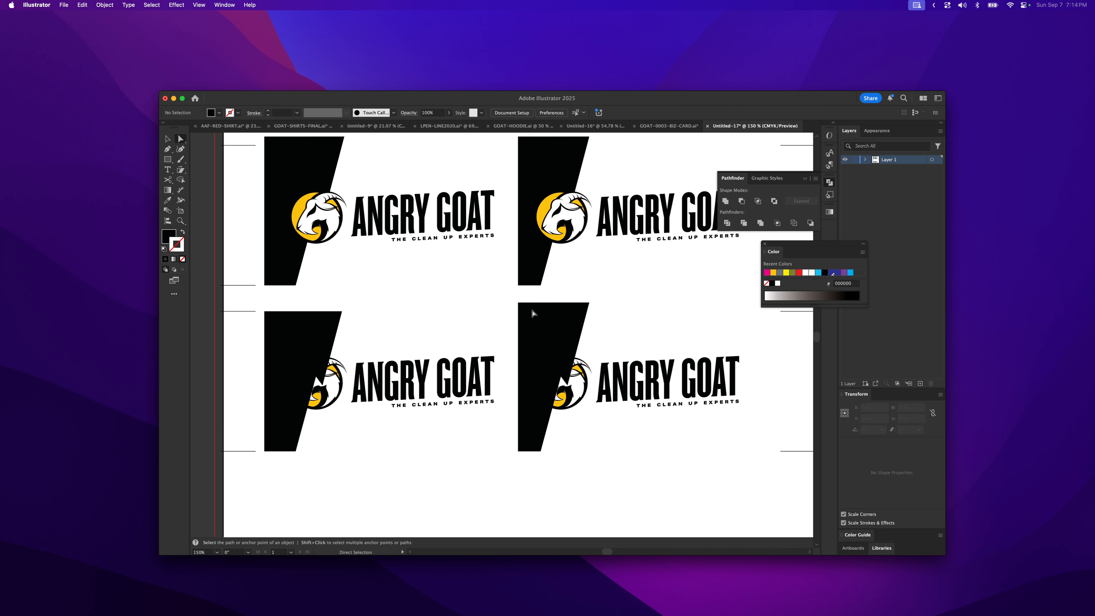
pyautogui.click(566, 307)
pyautogui.press('Delete')
pyautogui.click(556, 331)
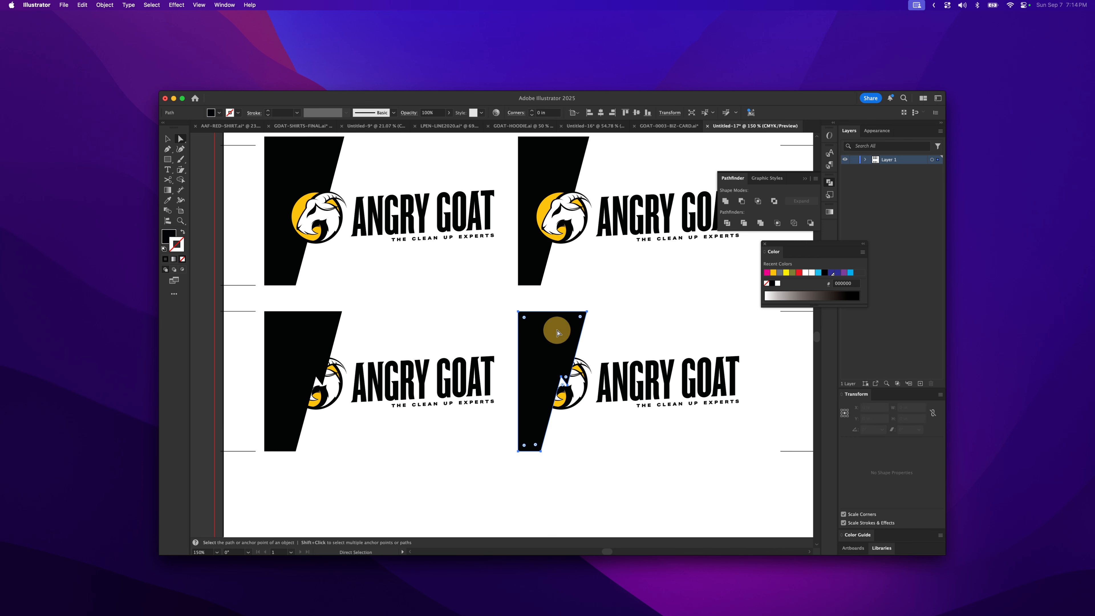
# - Send both lower black panels behind the goat logos
pyautogui.keyDown('shift'); pyautogui.click(311, 345); pyautogui.keyUp('shift')
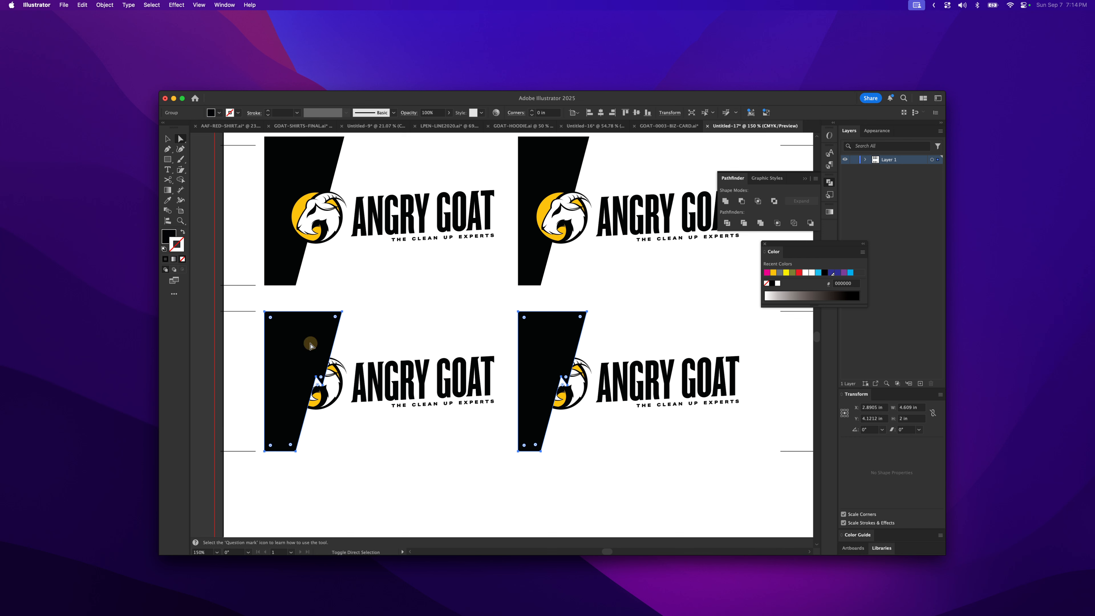
pyautogui.press('super+shift+bracketleft')
pyautogui.click(397, 306)
# - Select the lower row of cards and move it up so it sits flush against the upper row
pyautogui.press('v')
pyautogui.moveTo(238, 302); pyautogui.dragTo(755, 458)
pyautogui.moveTo(493, 422); pyautogui.dragTo(488, 392)
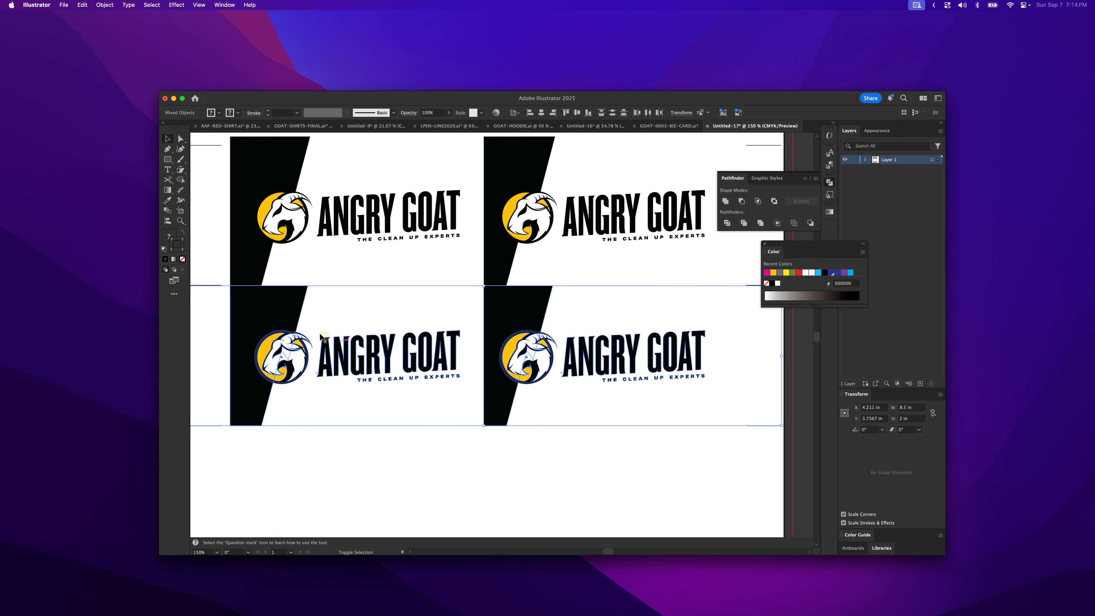
# - Zoom in to examine the seam where the two card rows meet
pyautogui.press('z')
pyautogui.moveTo(224, 279); pyautogui.dragTo(545, 331)
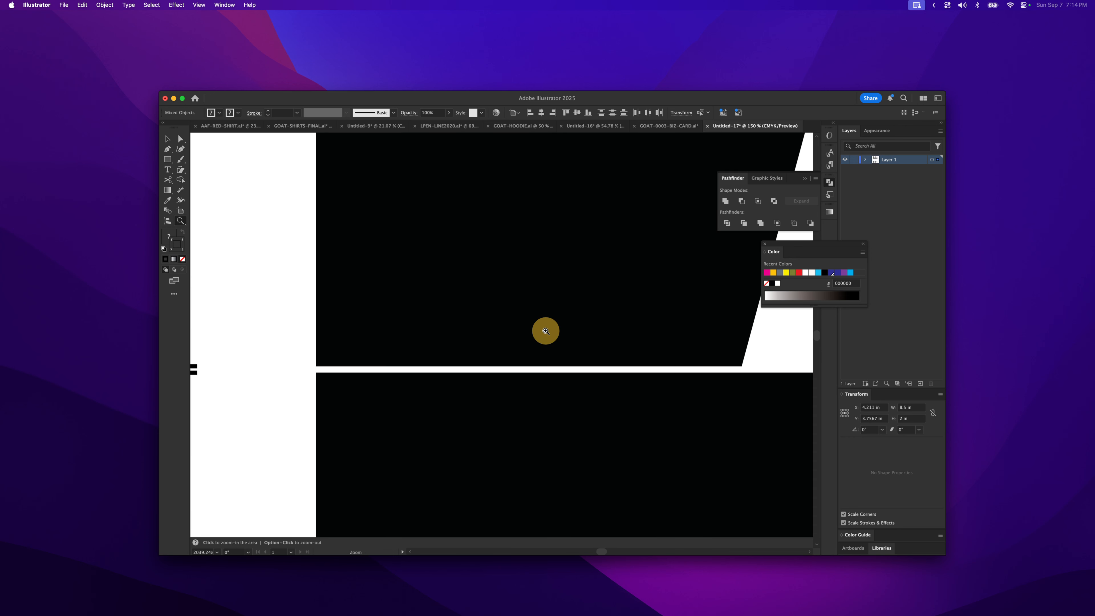
pyautogui.press('space')
pyautogui.moveTo(318, 415); pyautogui.dragTo(555, 378)
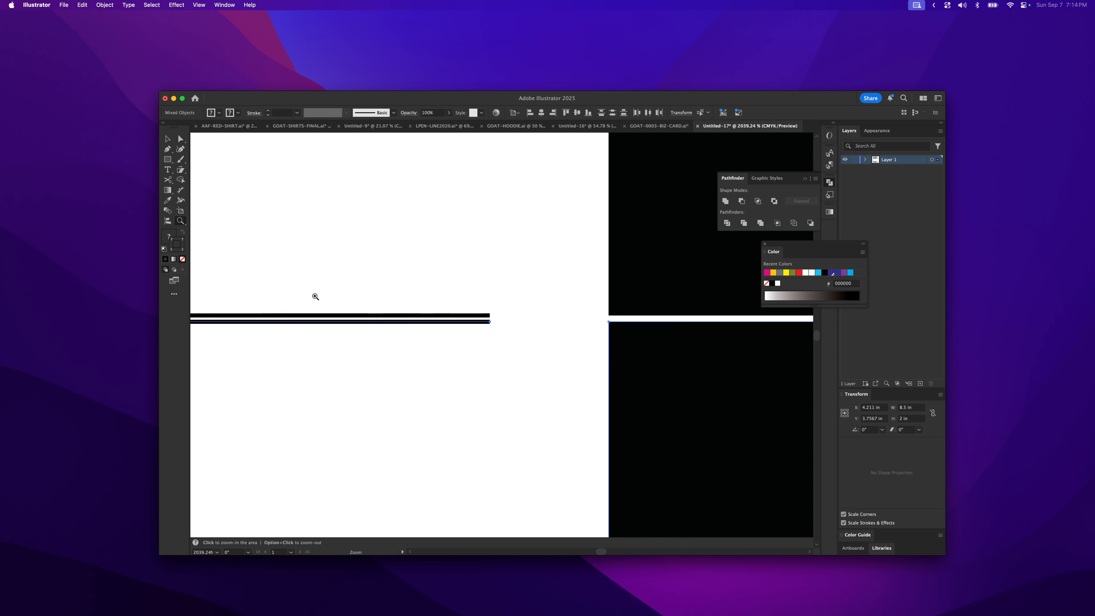
pyautogui.moveTo(331, 320); pyautogui.dragTo(332, 317)
pyautogui.press('z')
pyautogui.keyDown('alt'); pyautogui.click(560, 367); pyautogui.keyUp('alt')
pyautogui.keyDown('alt'); pyautogui.click(522, 380); pyautogui.keyUp('alt')
pyautogui.keyDown('alt'); pyautogui.click(514, 348); pyautogui.keyUp('alt')
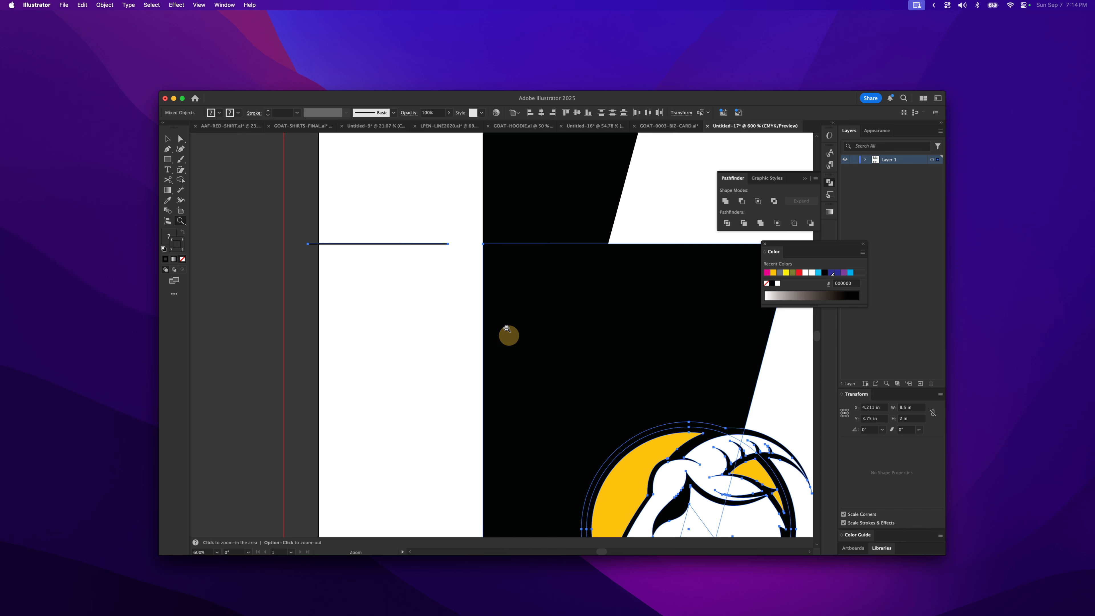
pyautogui.keyDown('alt'); pyautogui.click(502, 317); pyautogui.keyUp('alt')
pyautogui.keyDown('alt'); pyautogui.click(513, 349); pyautogui.keyUp('alt')
pyautogui.keyDown('alt'); pyautogui.click(512, 348); pyautogui.keyUp('alt')
pyautogui.keyDown('alt'); pyautogui.click(512, 349); pyautogui.keyUp('alt')
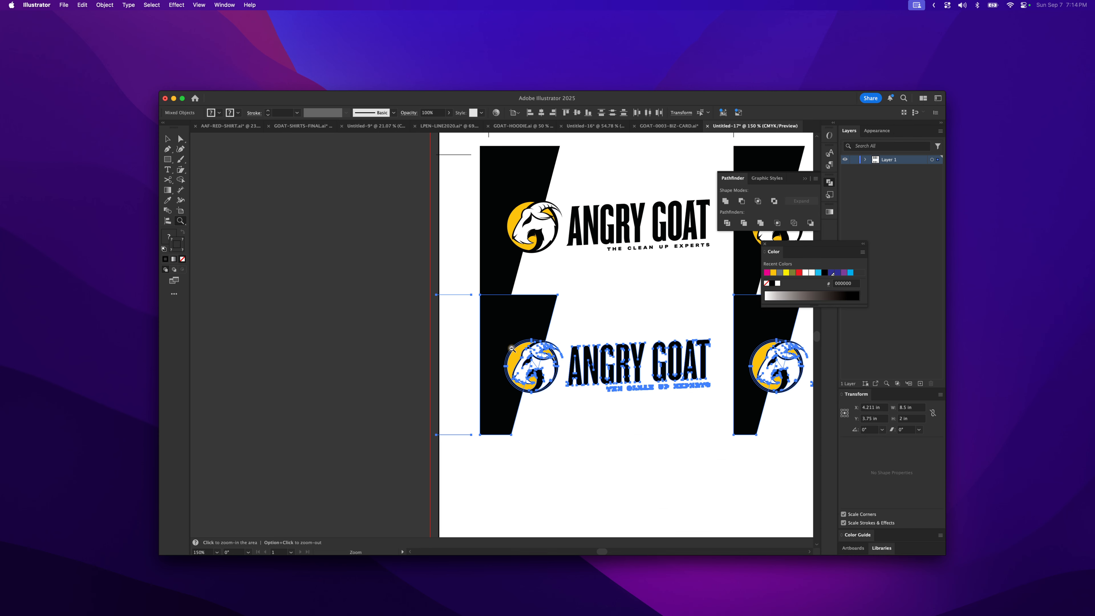
pyautogui.keyDown('alt'); pyautogui.click(512, 335); pyautogui.keyUp('alt')
pyautogui.moveTo(591, 336); pyautogui.dragTo(513, 339)
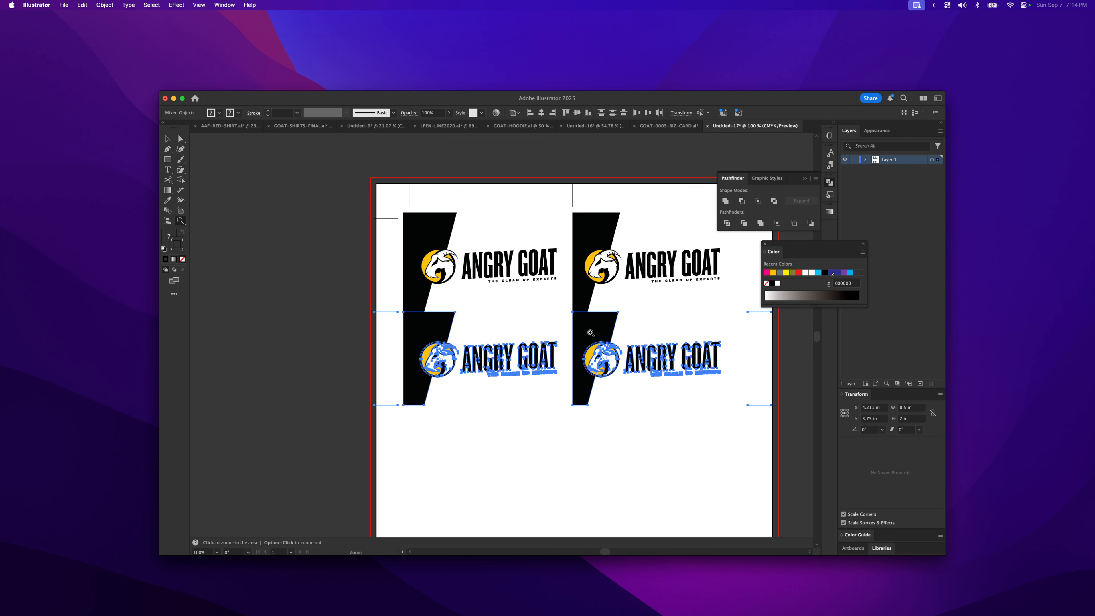
pyautogui.press('v')
pyautogui.moveTo(594, 329); pyautogui.dragTo(576, 386)
pyautogui.press('space')
pyautogui.press('super+z')
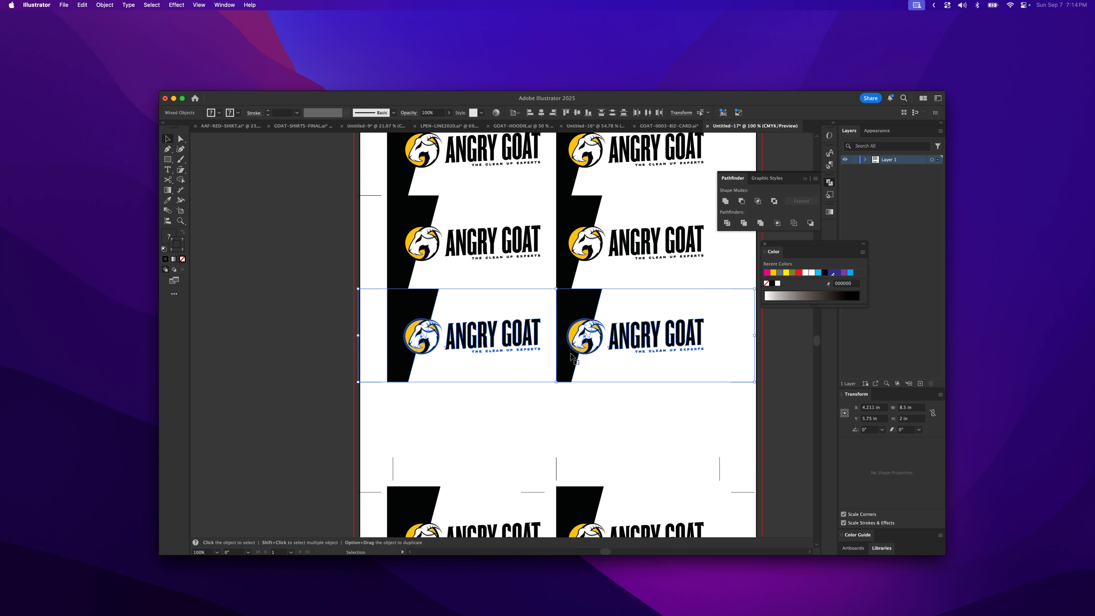
# - Select the extra bottom row of cards and move it down off the artboard
pyautogui.moveTo(576, 308); pyautogui.dragTo(555, 250)
pyautogui.press('space')
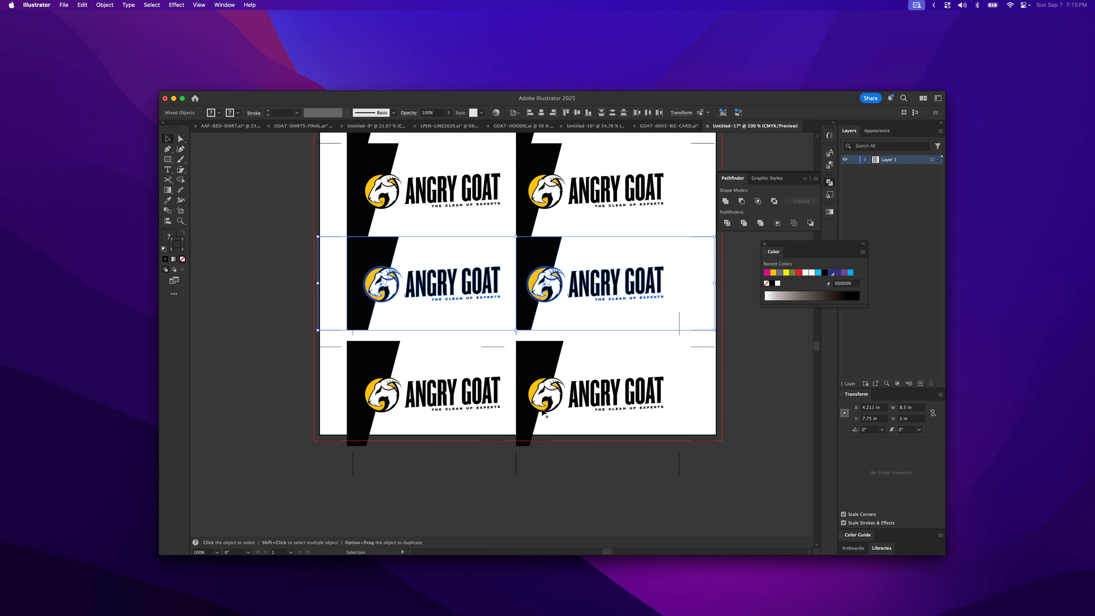
pyautogui.click(287, 347)
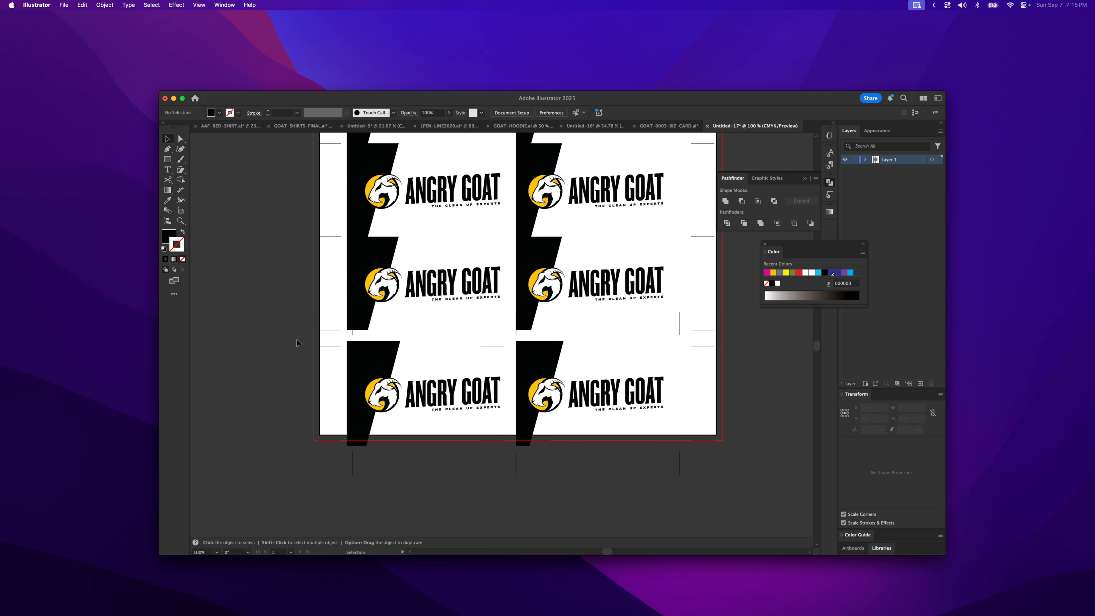
pyautogui.moveTo(324, 336); pyautogui.dragTo(705, 449)
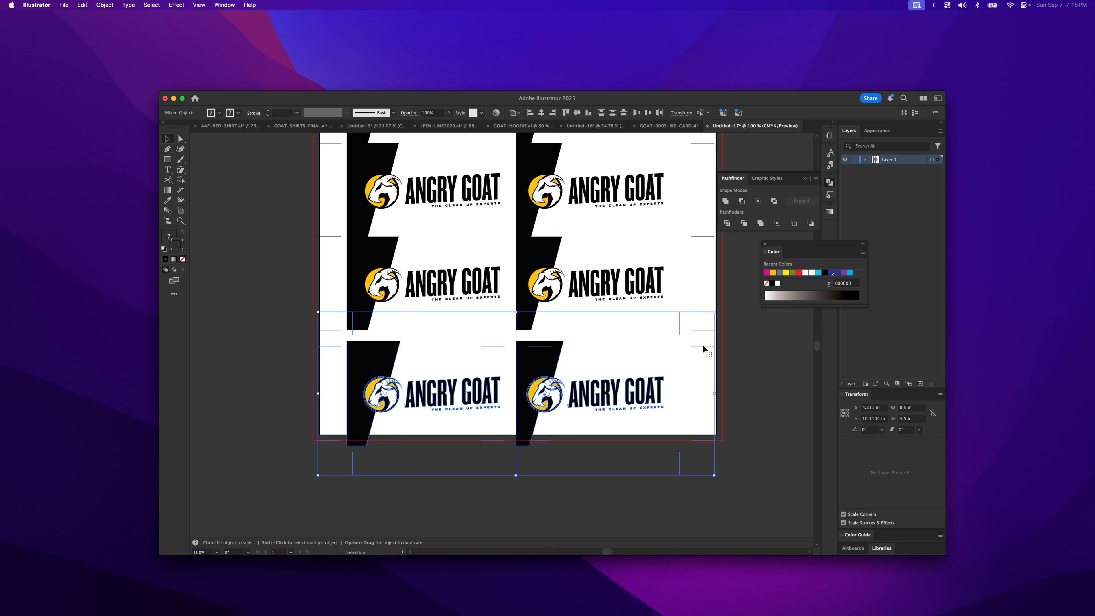
pyautogui.moveTo(702, 350); pyautogui.dragTo(691, 491)
# - Select and delete a stray crop mark fragment at the right edge of the sheet
pyautogui.press('a')
pyautogui.click(698, 258)
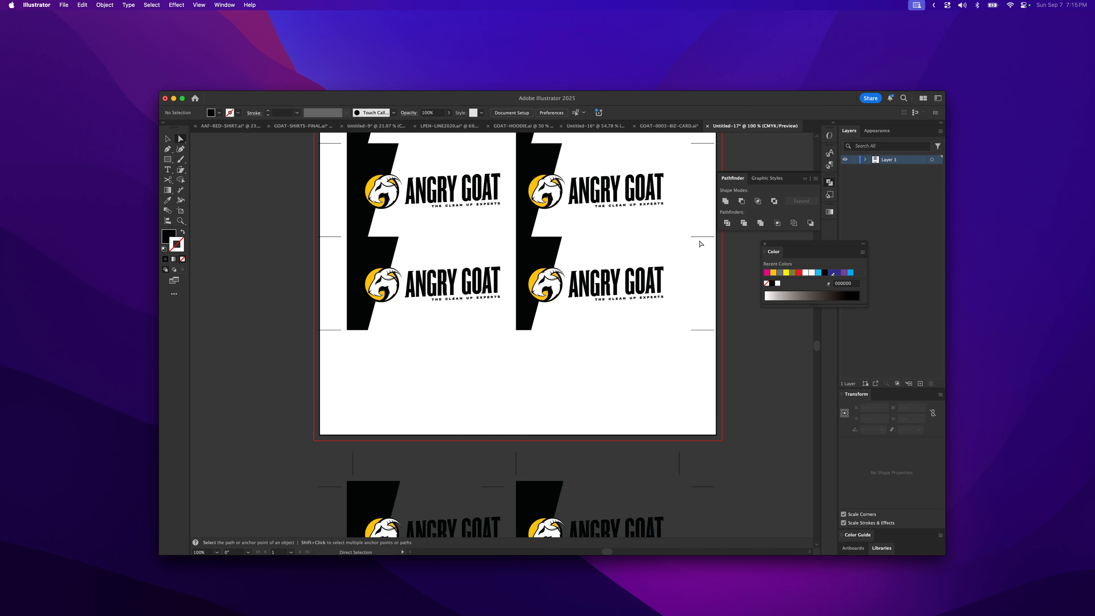
pyautogui.click(700, 238)
pyautogui.press('Delete')
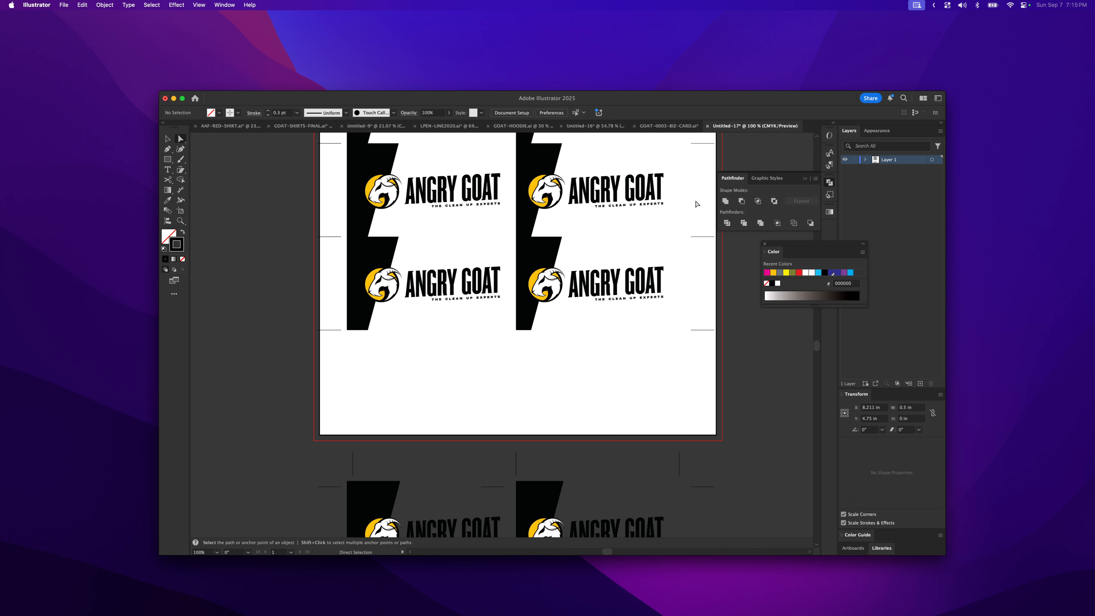
# - Inspect the crop marks along the sheet's left edge and zoom out to view the whole layout
pyautogui.scroll(5, 696, 181)
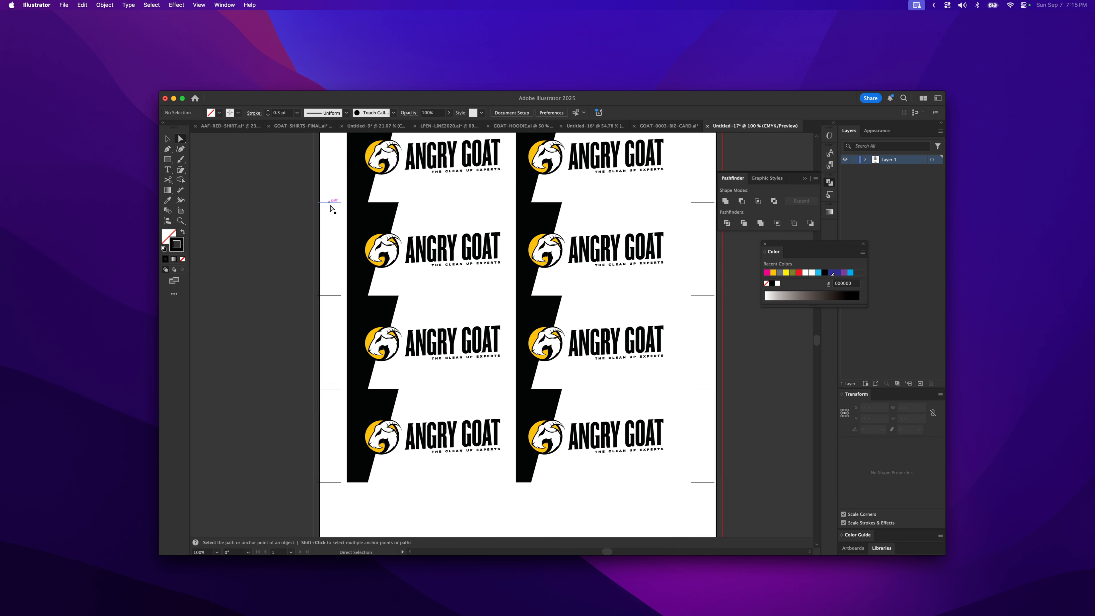
pyautogui.click(335, 296)
pyautogui.click(329, 389)
pyautogui.click(335, 408)
pyautogui.moveTo(482, 502); pyautogui.dragTo(481, 303)
pyautogui.press('z')
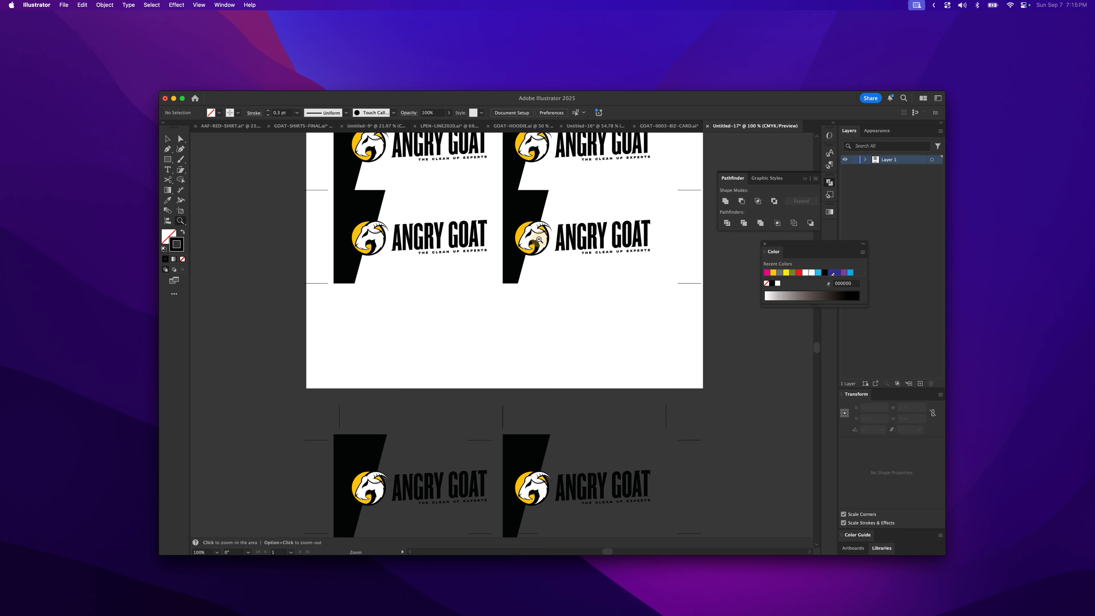
pyautogui.keyDown('alt'); pyautogui.click(539, 240); pyautogui.keyUp('alt')
pyautogui.keyDown('alt'); pyautogui.click(544, 276); pyautogui.keyUp('alt')
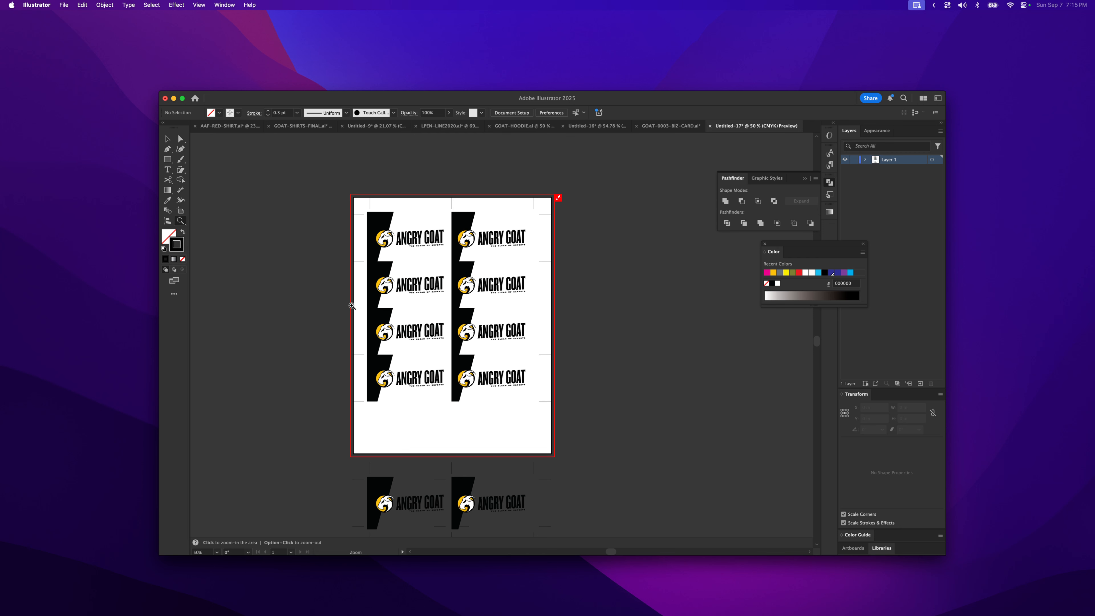
# - Stretch the spare row's top crop mark into a cutting line spanning both black panels
pyautogui.click(166, 139)
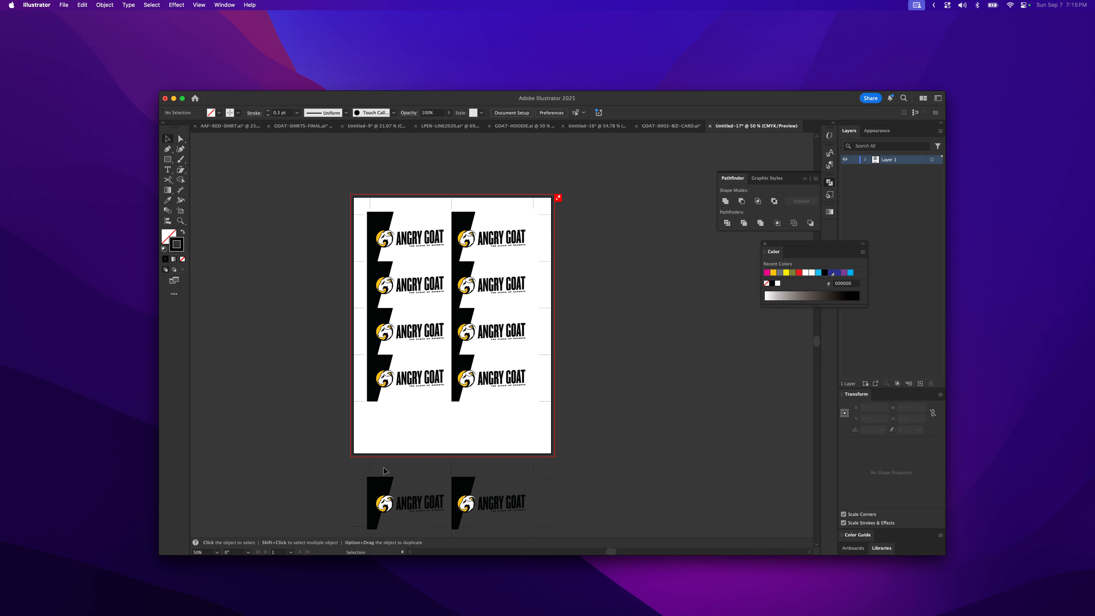
pyautogui.scroll(-2, 370, 470)
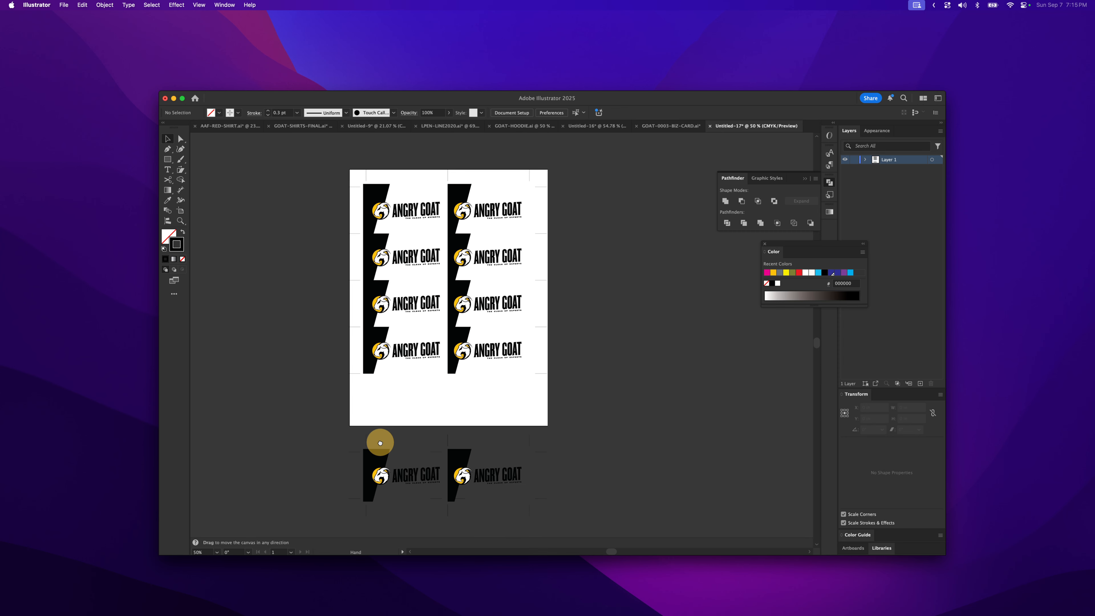
pyautogui.click(386, 483)
pyautogui.press('z')
pyautogui.click(418, 445)
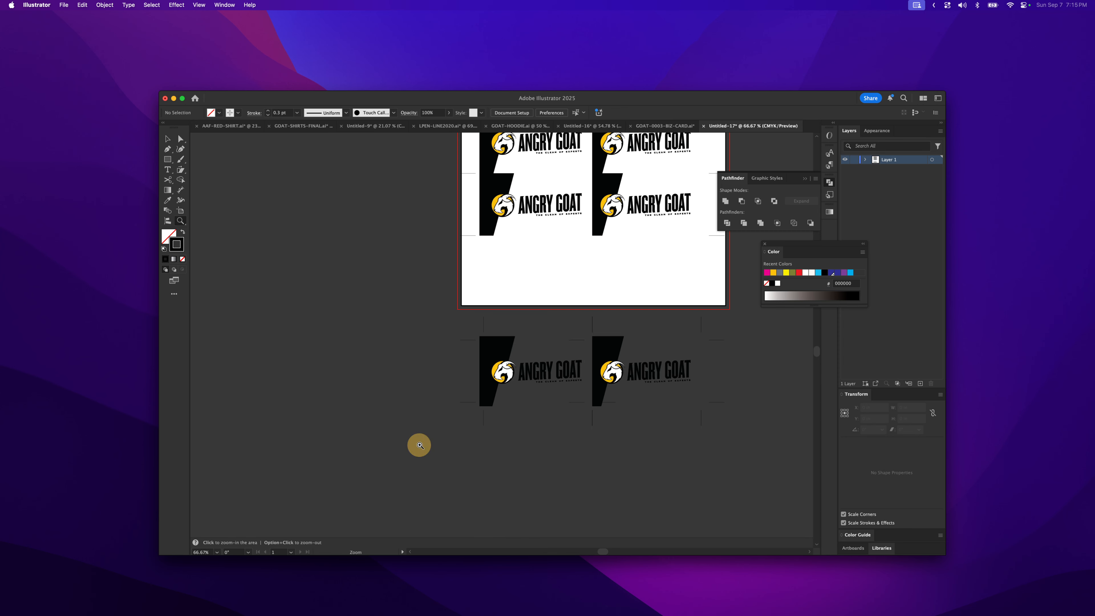
pyautogui.click(500, 323)
pyautogui.moveTo(467, 321); pyautogui.dragTo(481, 350)
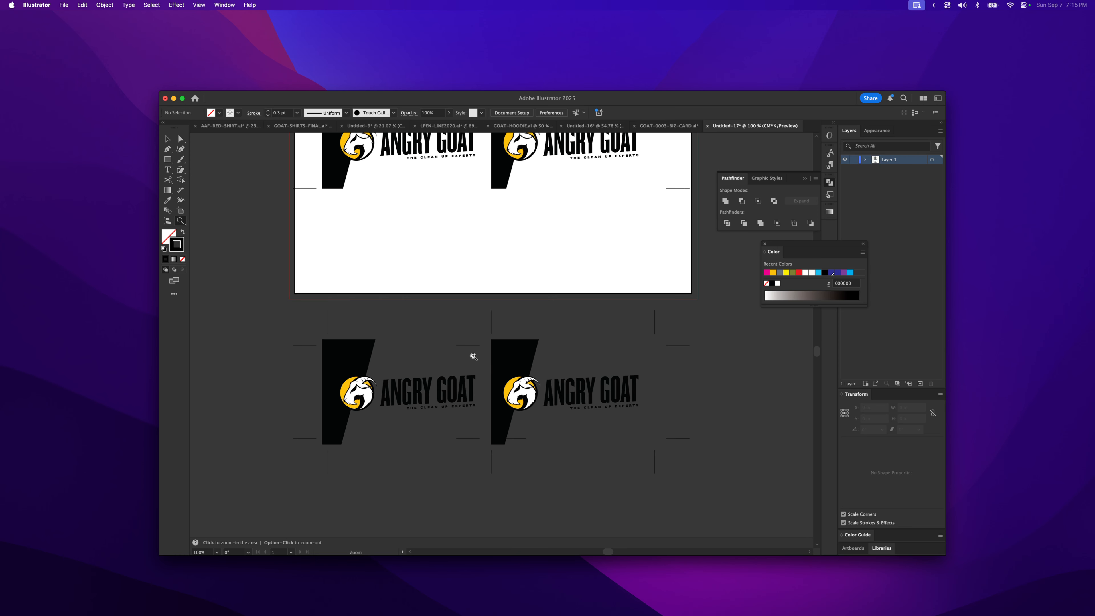
pyautogui.press('a')
pyautogui.click(477, 345)
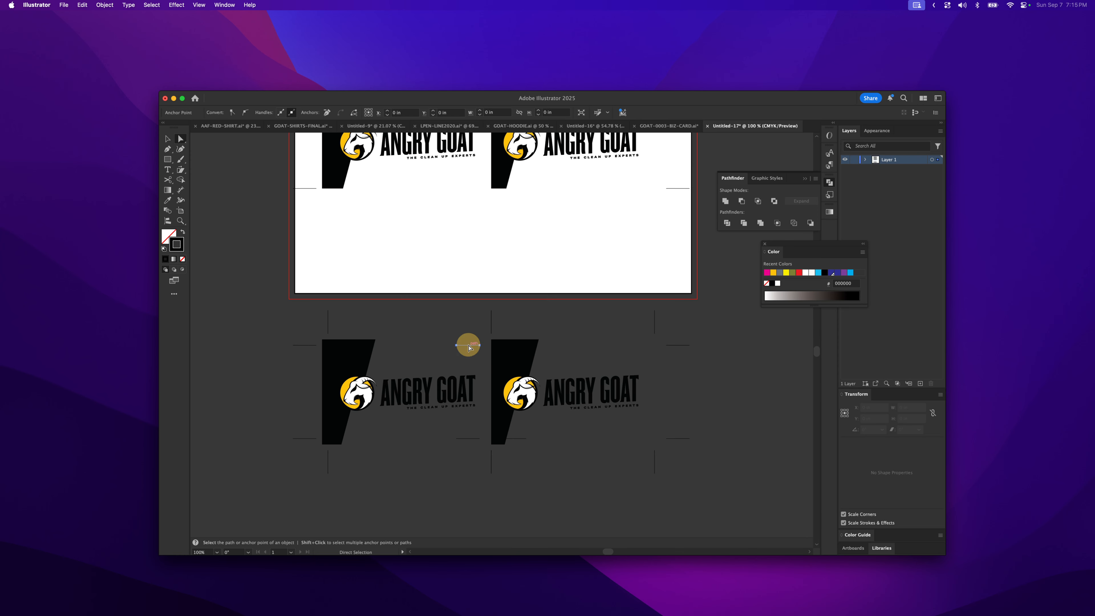
pyautogui.moveTo(479, 345); pyautogui.dragTo(578, 345)
pyautogui.moveTo(456, 345); pyautogui.dragTo(318, 349)
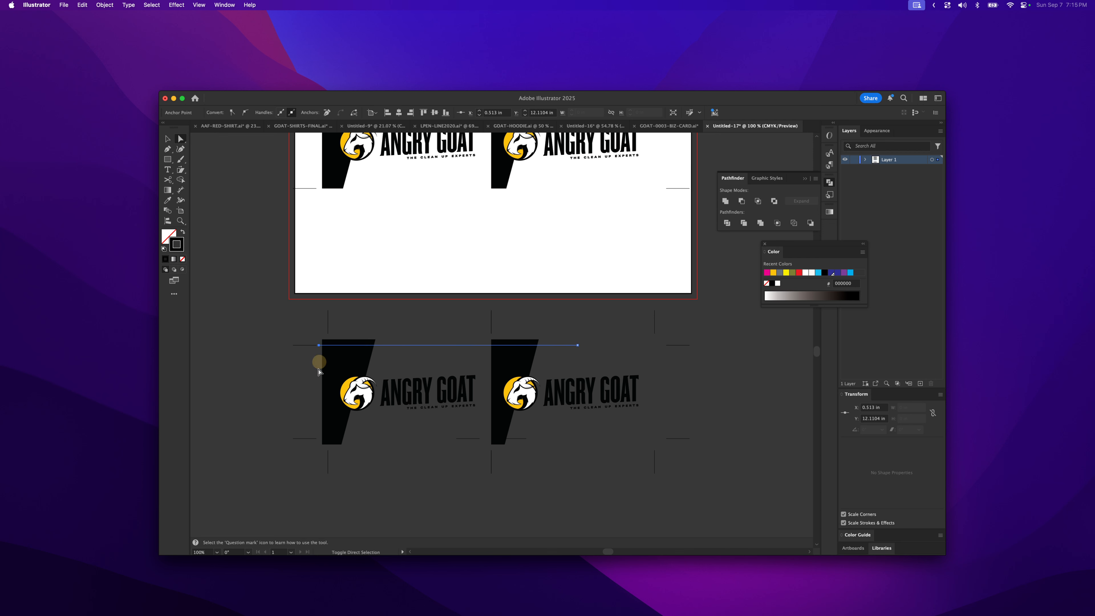
# - Select the cutting line and both black panels of the spare row, then split them with Pathfinder Divide
pyautogui.keyDown('shift'); pyautogui.click(341, 360); pyautogui.keyUp('shift')
pyautogui.keyDown('shift'); pyautogui.click(508, 365); pyautogui.keyUp('shift')
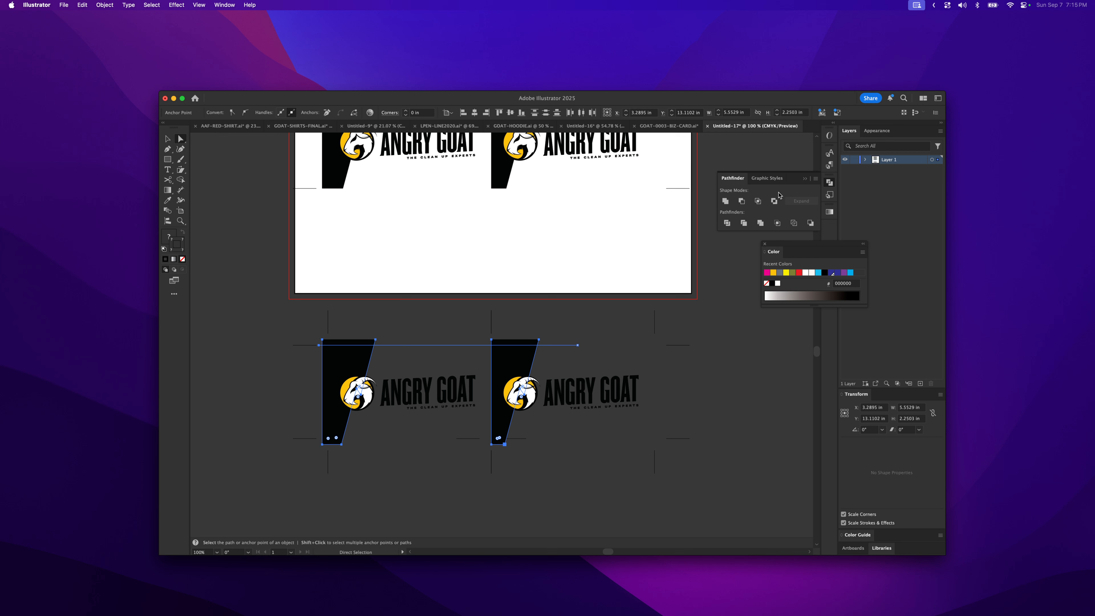
pyautogui.click(727, 225)
# - Delete the slivers of both spare-row black panels that stick up above the cutting line
pyautogui.click(551, 329)
pyautogui.click(539, 339)
pyautogui.press('Delete')
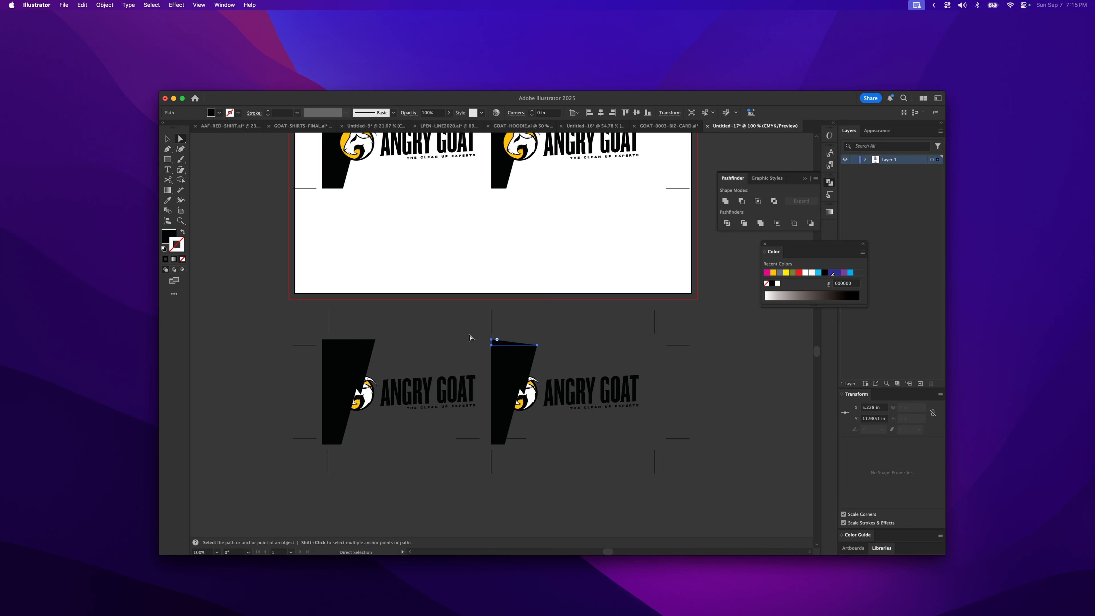
pyautogui.click(374, 340)
pyautogui.press('Delete')
# - Send both trimmed black panels of the spare row to the back
pyautogui.click(359, 362)
pyautogui.keyDown('shift'); pyautogui.click(516, 361); pyautogui.keyUp('shift')
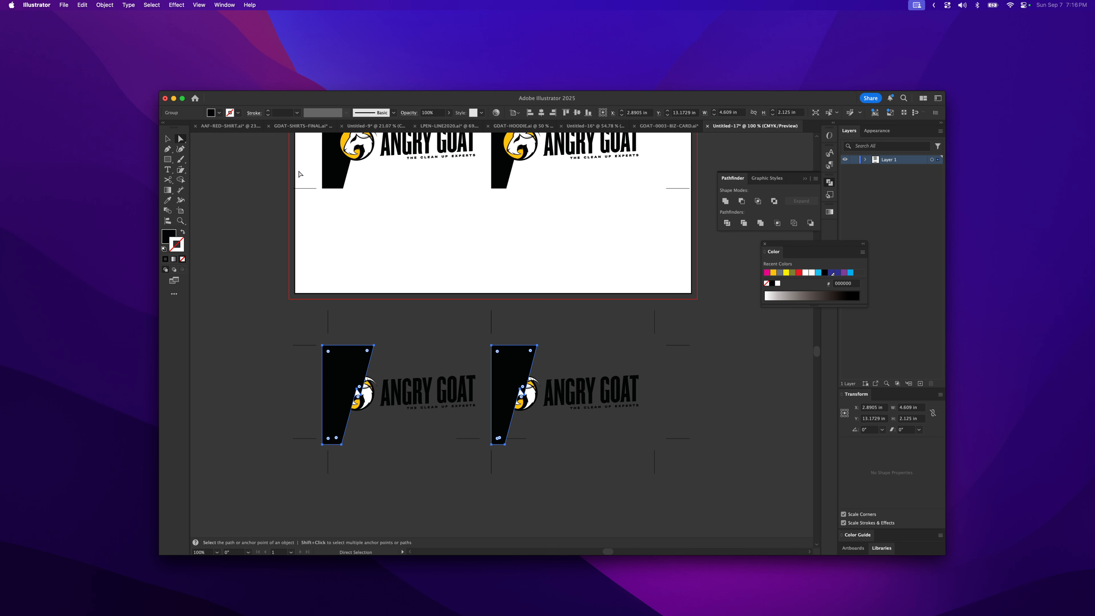
pyautogui.click(123, 4)
pyautogui.moveTo(116, 5)
pyautogui.moveTo(118, 29)
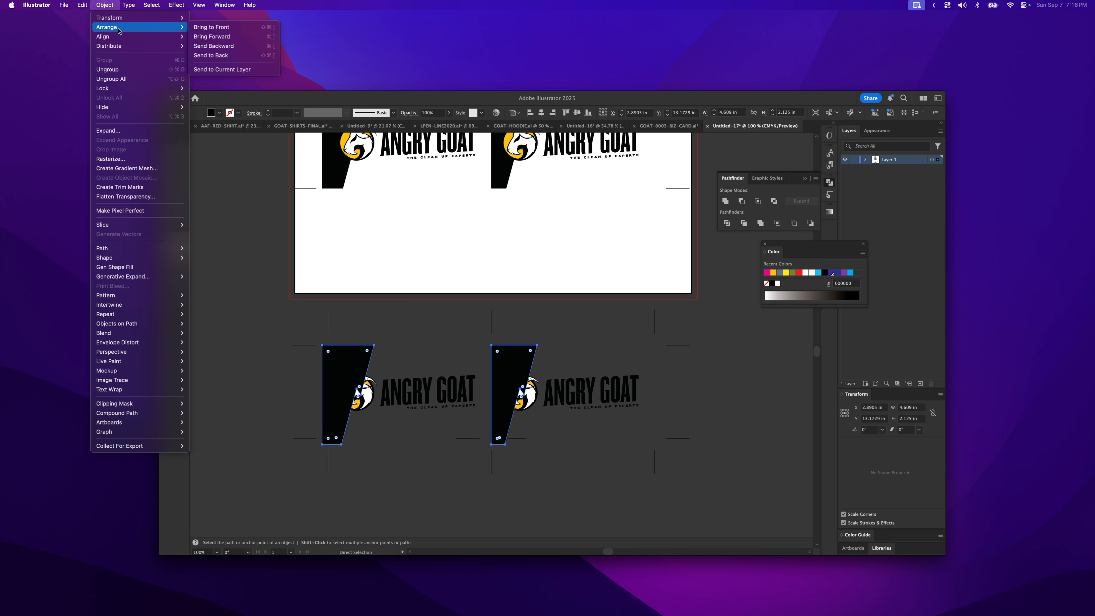
pyautogui.click(211, 55)
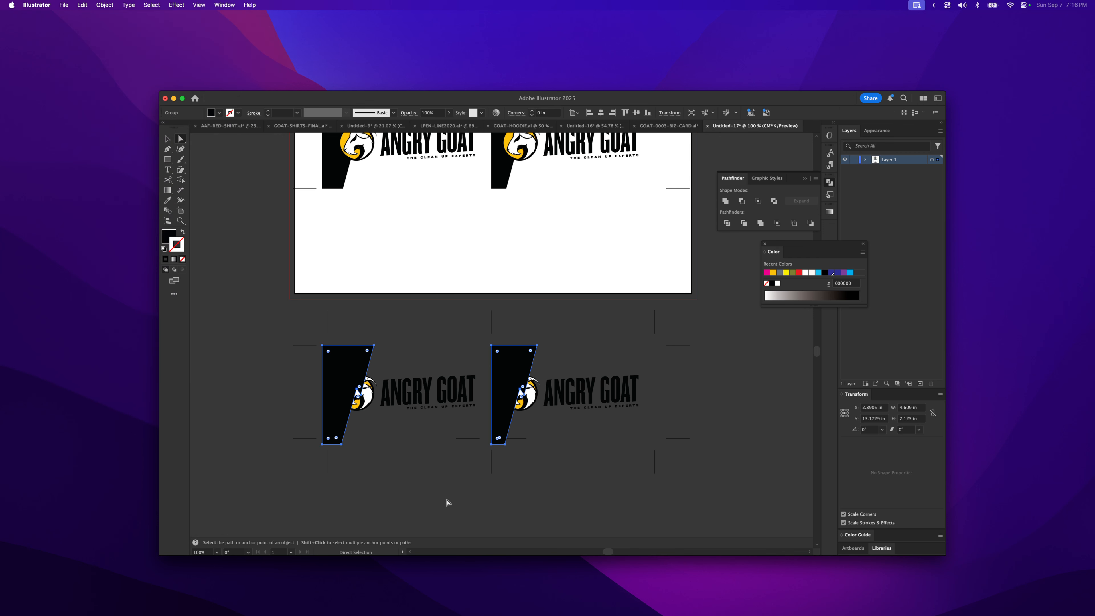
pyautogui.click(424, 493)
pyautogui.click(507, 367)
pyautogui.keyDown('shift'); pyautogui.click(362, 370); pyautogui.keyUp('shift')
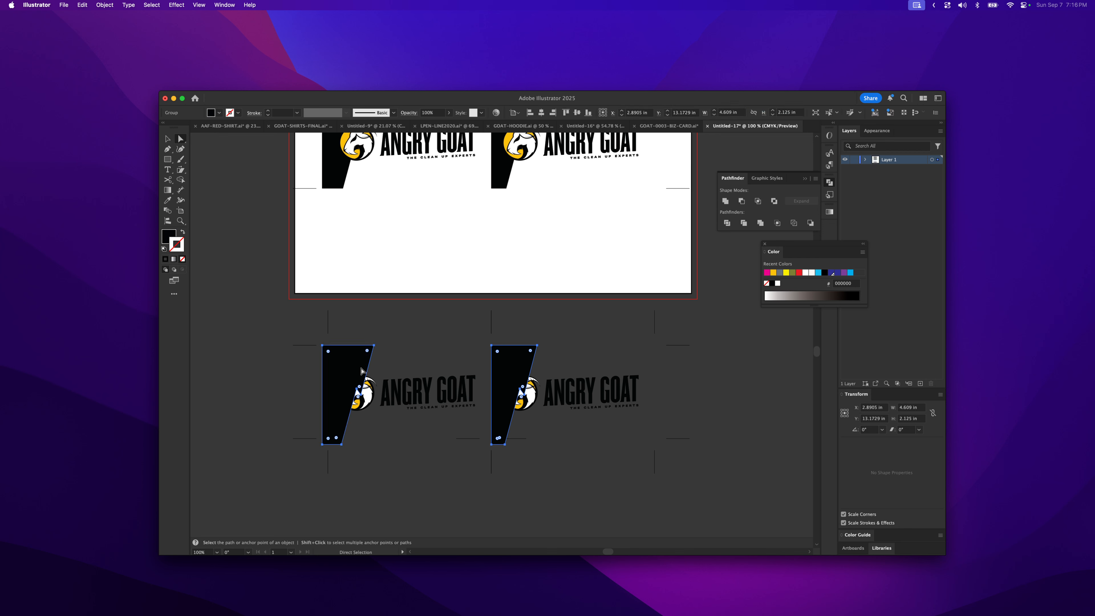
pyautogui.press('Delete')
pyautogui.press('v')
pyautogui.press('super+z')
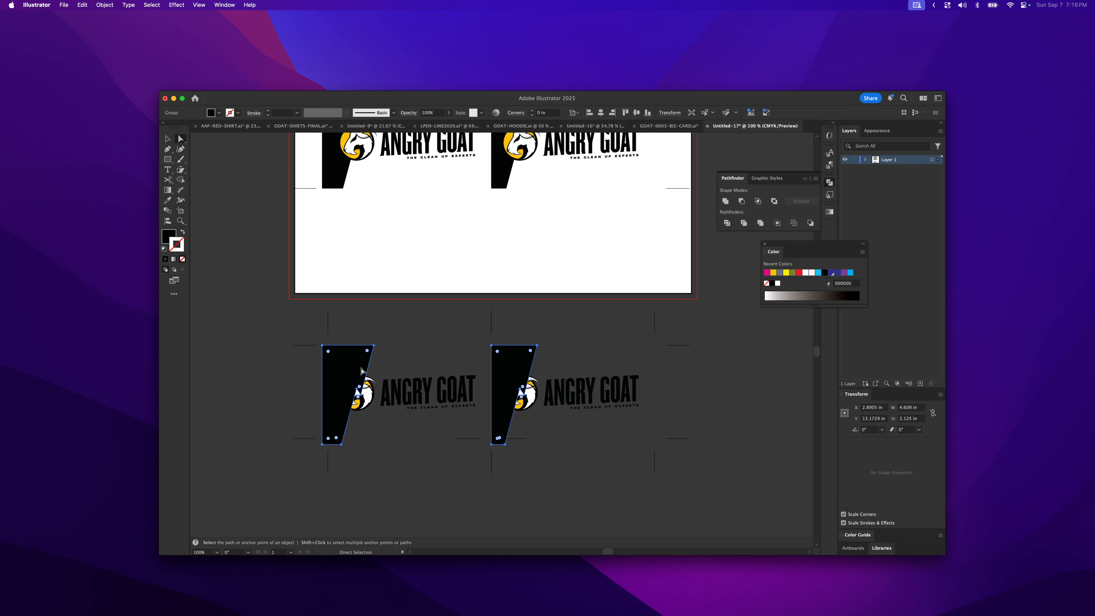
# - Delete the vertical crop marks sticking up above the spare row of cards
pyautogui.press('a')
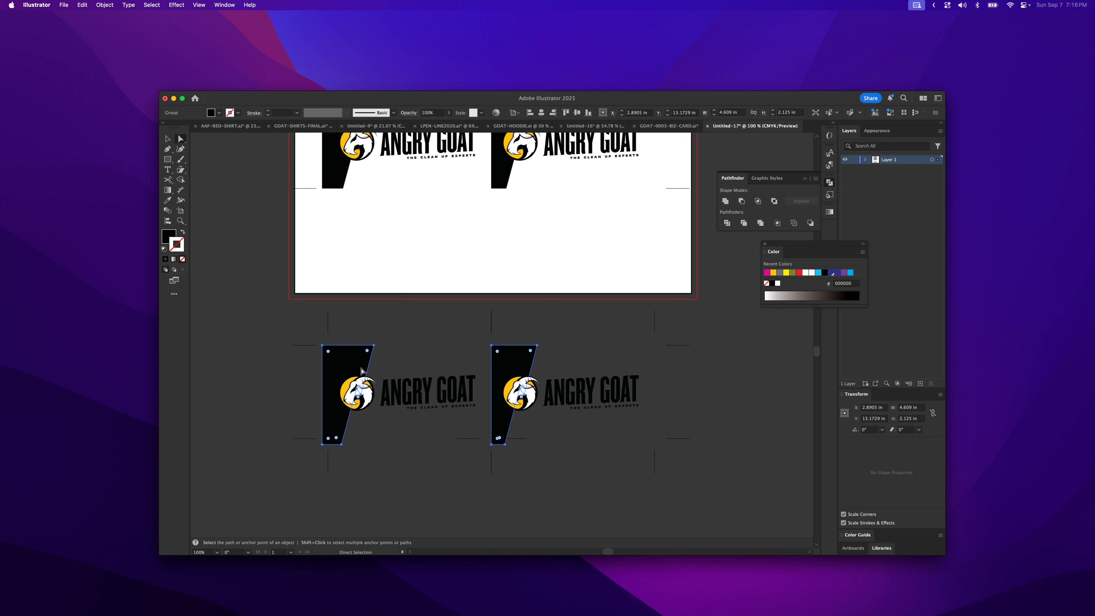
pyautogui.click(583, 362)
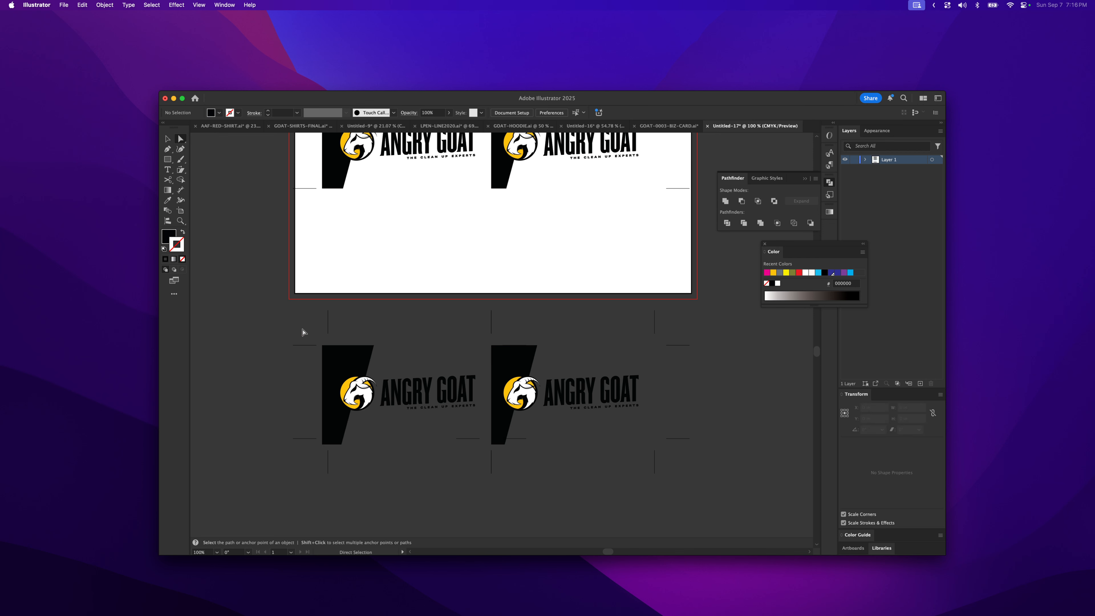
pyautogui.click(329, 328)
pyautogui.keyDown('shift'); pyautogui.click(491, 327); pyautogui.keyUp('shift')
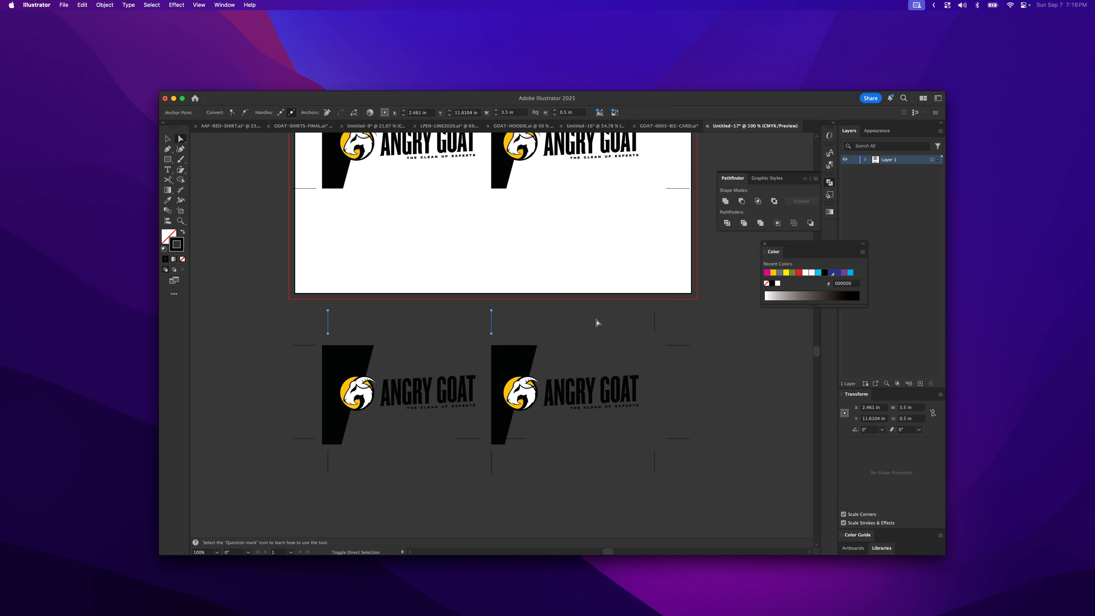
pyautogui.click(656, 329)
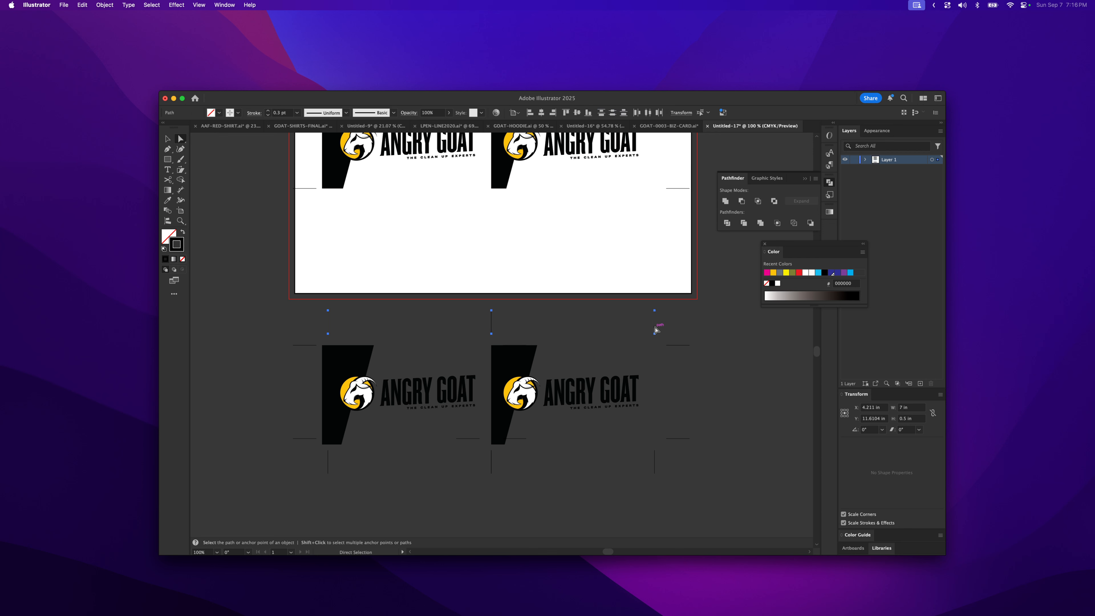
pyautogui.press('v')
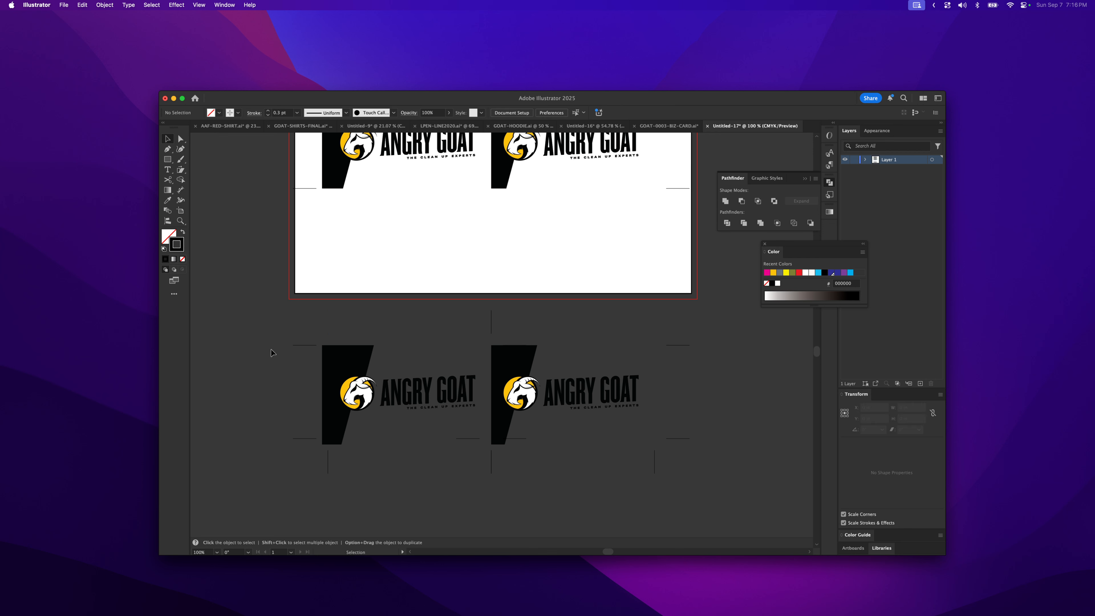
pyautogui.click(331, 350)
pyautogui.click(393, 314)
pyautogui.press('a')
pyautogui.click(491, 321)
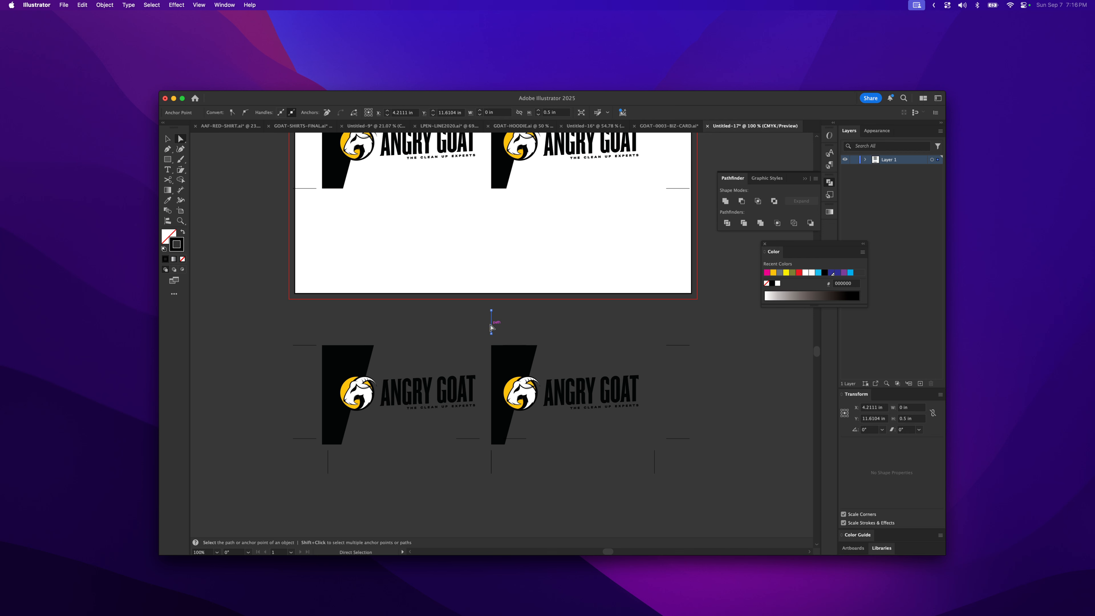
pyautogui.press('Delete')
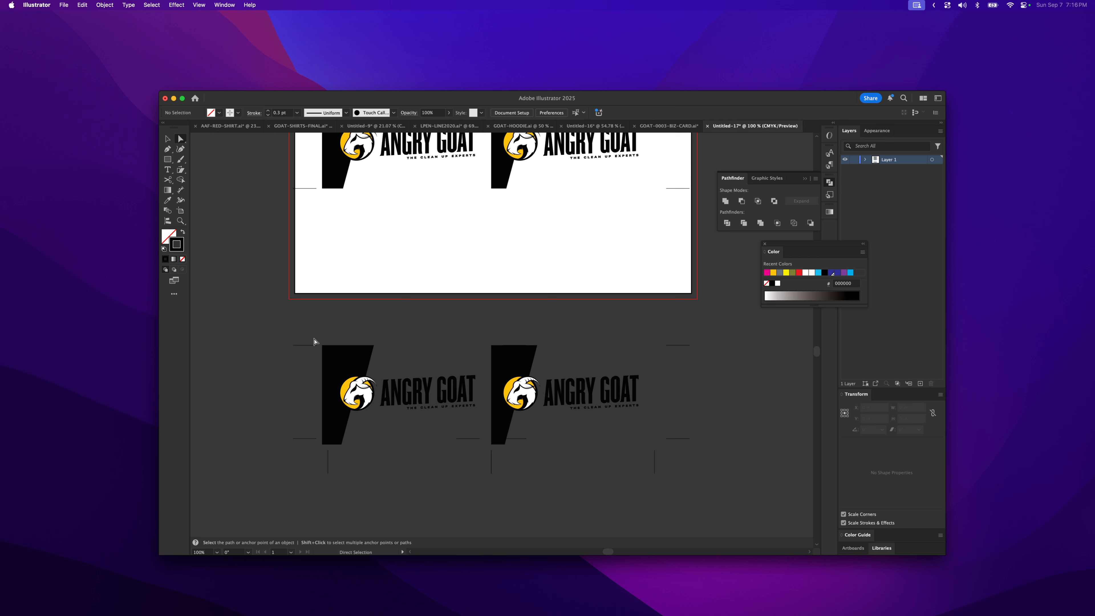
# - Move the trimmed spare row of cards up onto the sheet below the existing card rows
pyautogui.press('v')
pyautogui.moveTo(299, 335); pyautogui.dragTo(661, 453)
pyautogui.moveTo(523, 441); pyautogui.dragTo(512, 280)
pyautogui.click(503, 395)
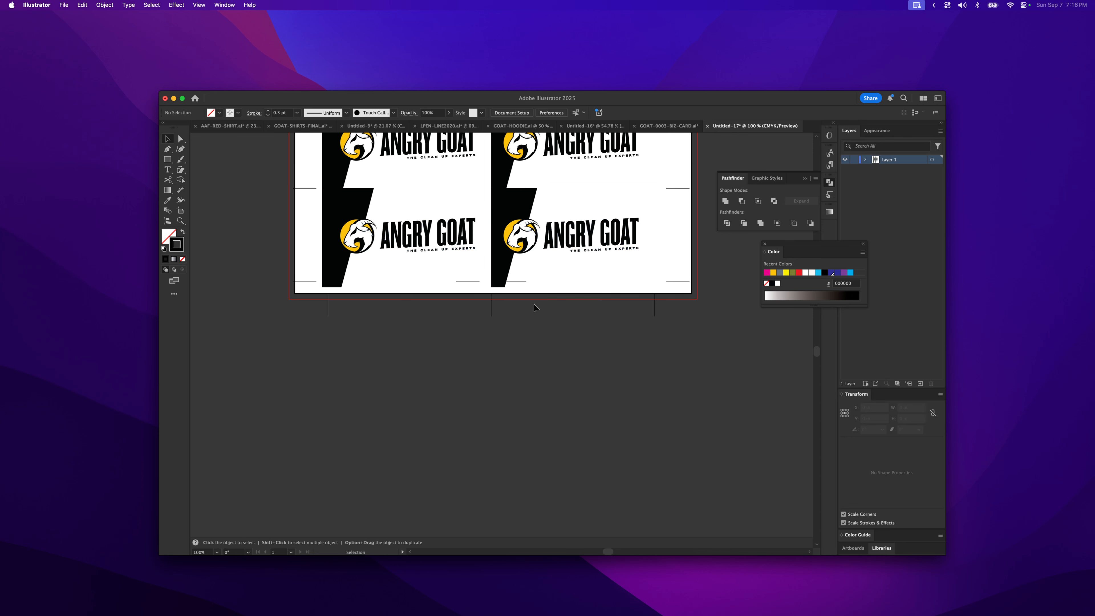
# - Delete the third row of cards on the sheet
pyautogui.press('a')
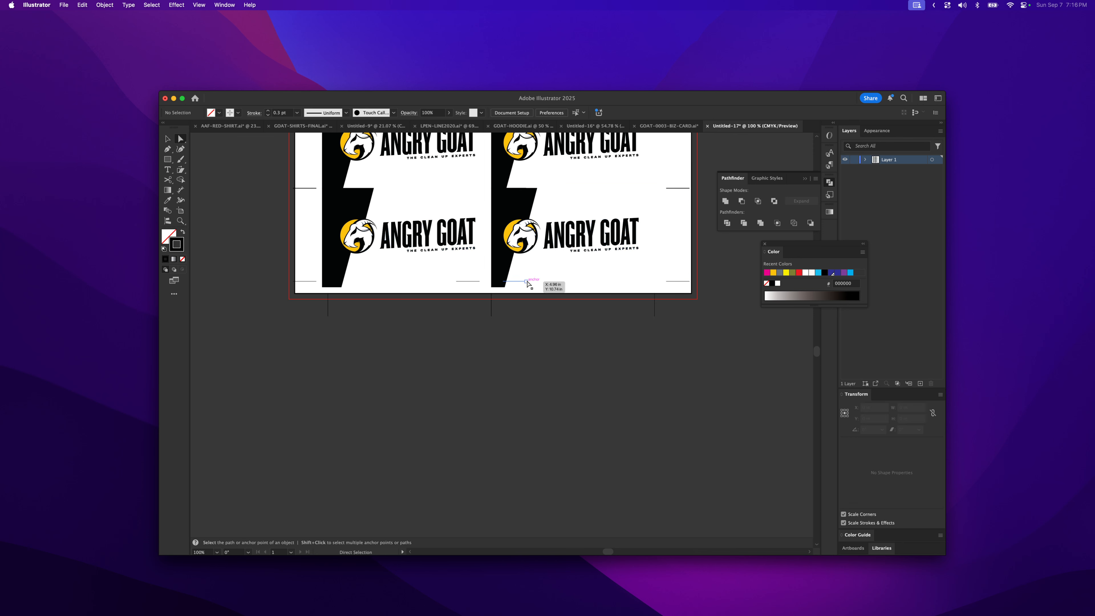
pyautogui.scroll(5, 532, 301)
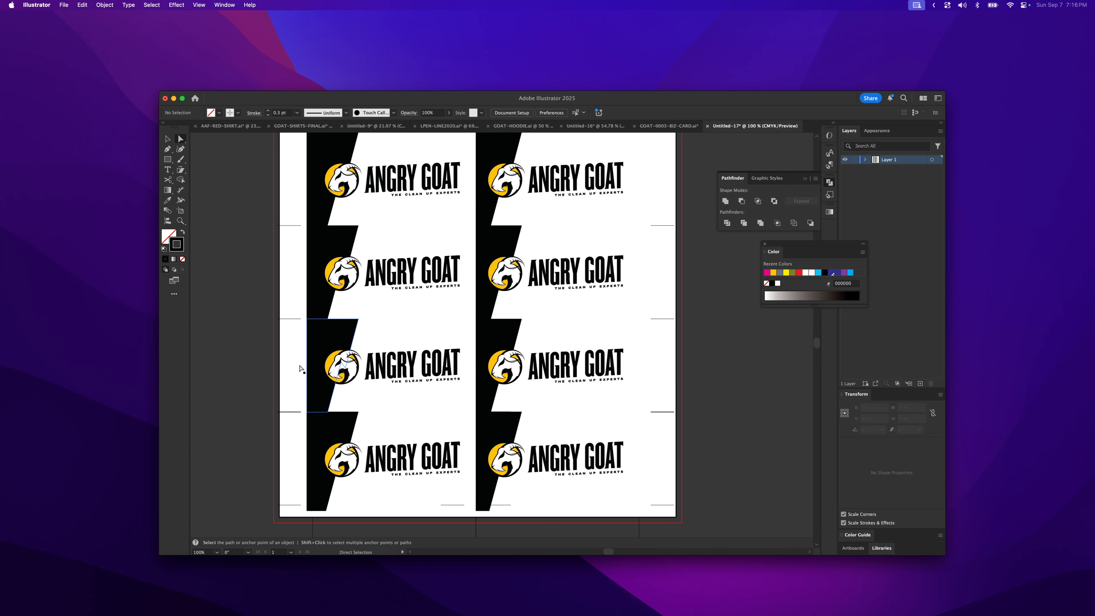
pyautogui.press('v')
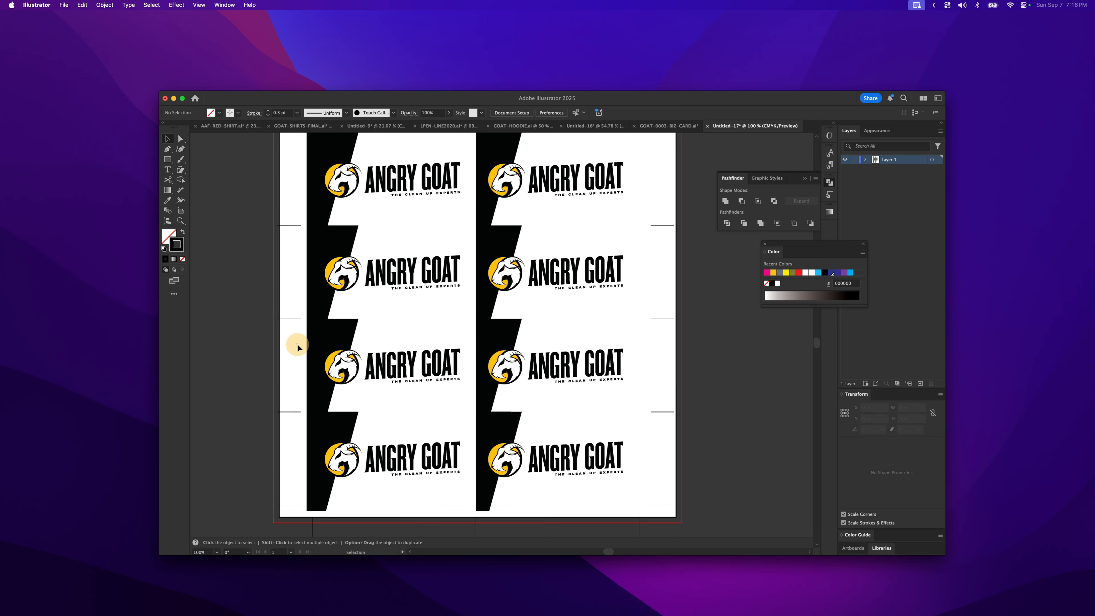
pyautogui.moveTo(297, 344); pyautogui.dragTo(635, 382)
pyautogui.press('Delete')
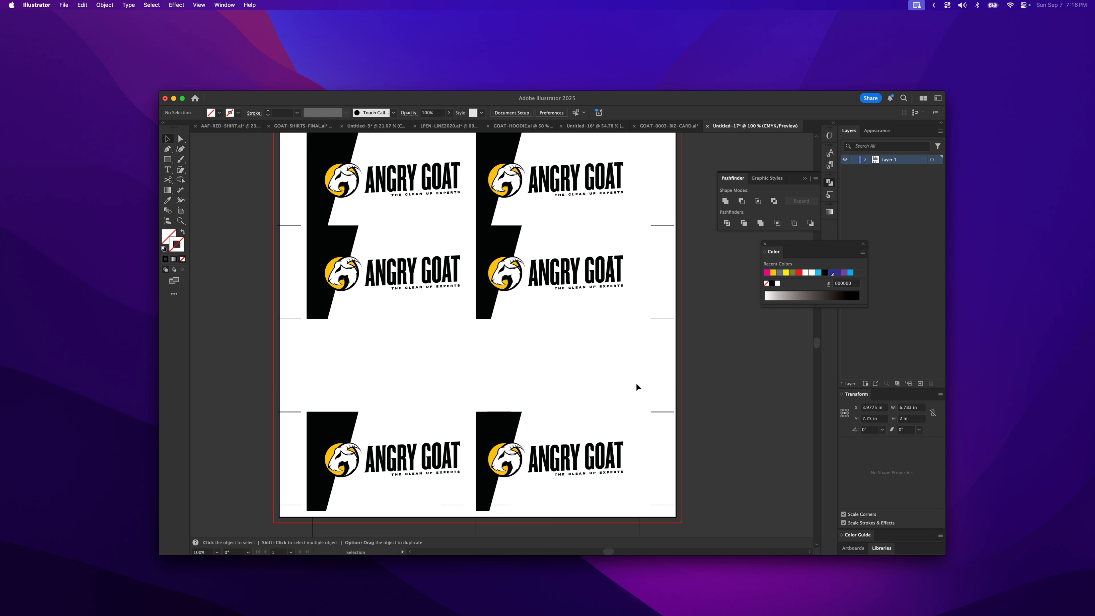
# - Move the bottom row of cards and its crop marks up into the gap left by the deleted row
pyautogui.click(287, 412)
pyautogui.click(327, 381)
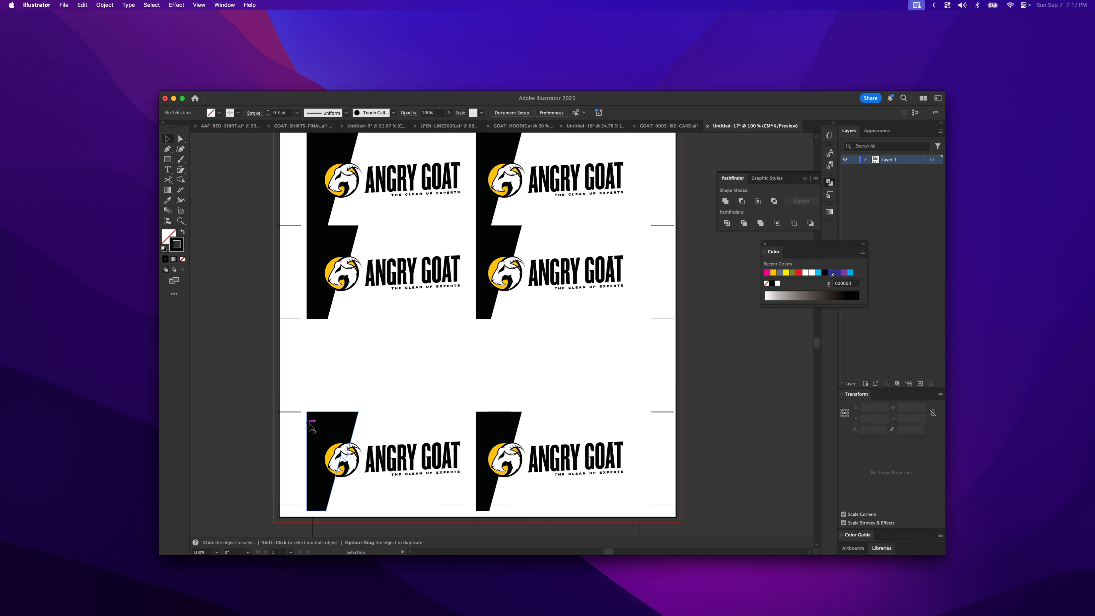
pyautogui.moveTo(330, 399); pyautogui.dragTo(595, 530)
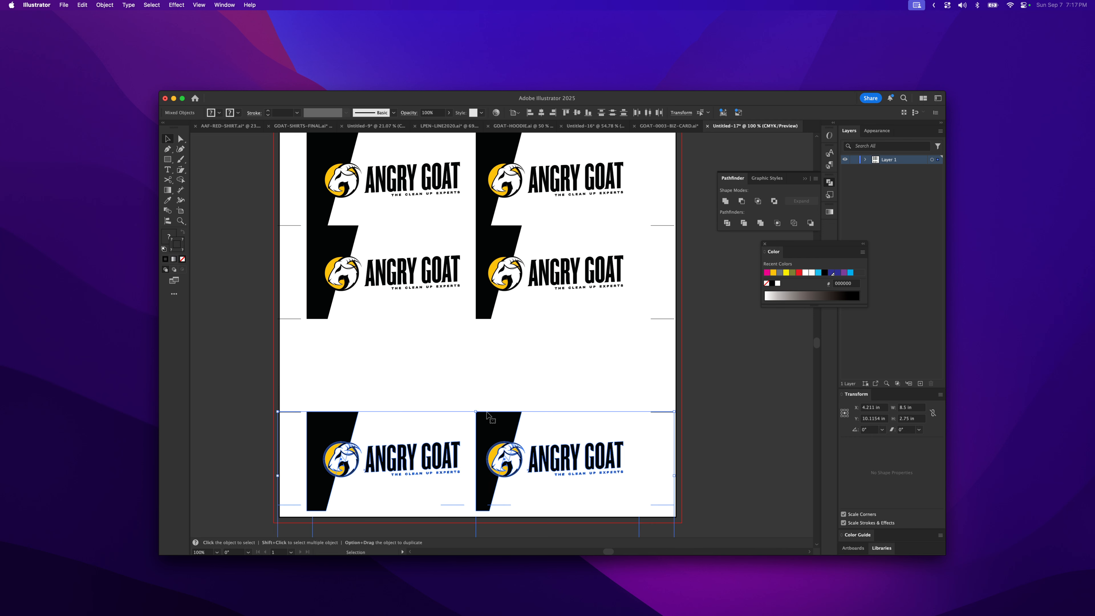
pyautogui.moveTo(492, 419); pyautogui.dragTo(489, 435)
pyautogui.click(439, 412)
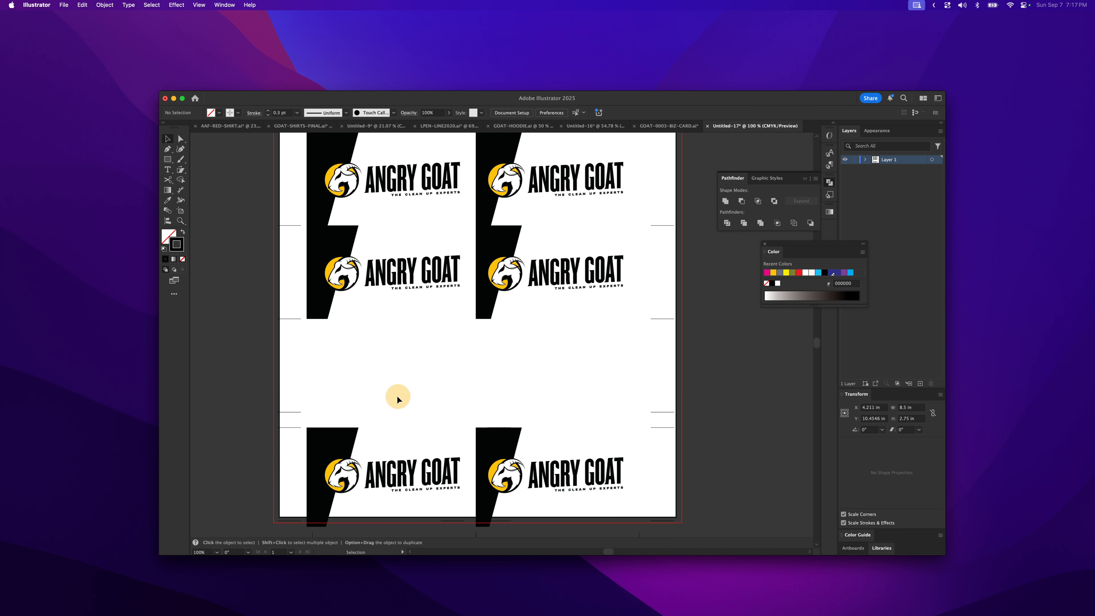
pyautogui.press('a')
pyautogui.click(295, 412)
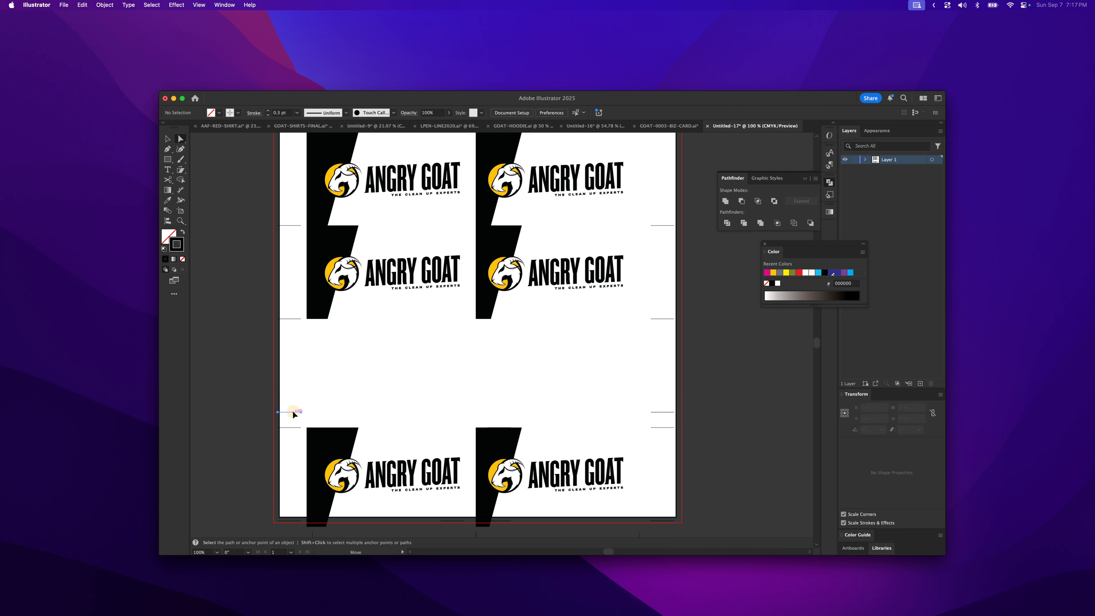
pyautogui.keyDown('shift'); pyautogui.click(657, 412); pyautogui.keyUp('shift')
pyautogui.press('super+shift+a')
pyautogui.press('v')
pyautogui.moveTo(447, 418); pyautogui.dragTo(442, 385)
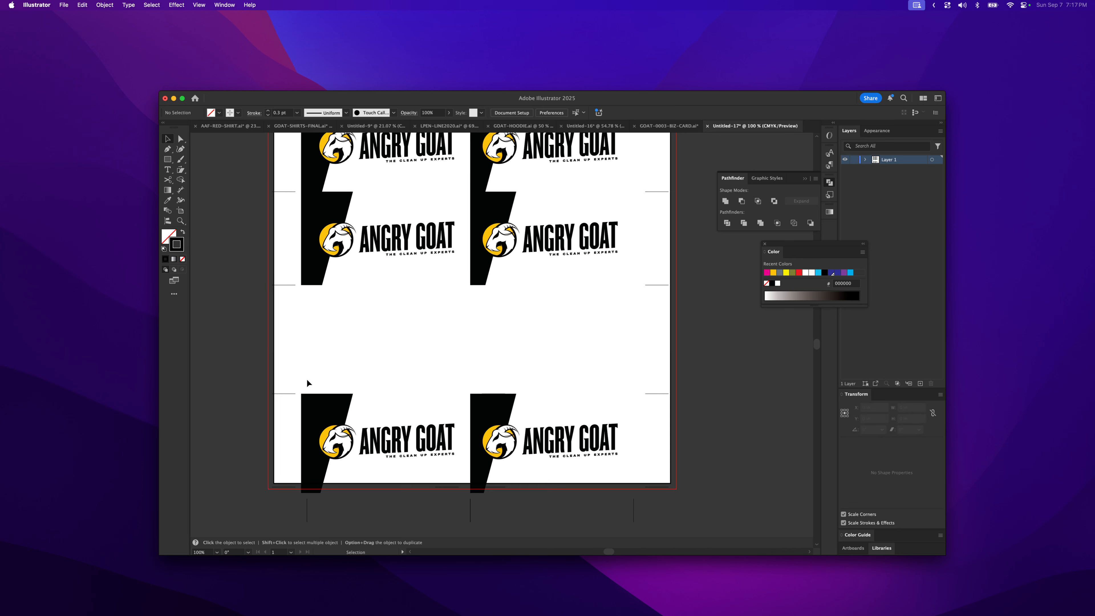
pyautogui.moveTo(306, 379); pyautogui.dragTo(687, 479)
pyautogui.moveTo(487, 452); pyautogui.dragTo(483, 343)
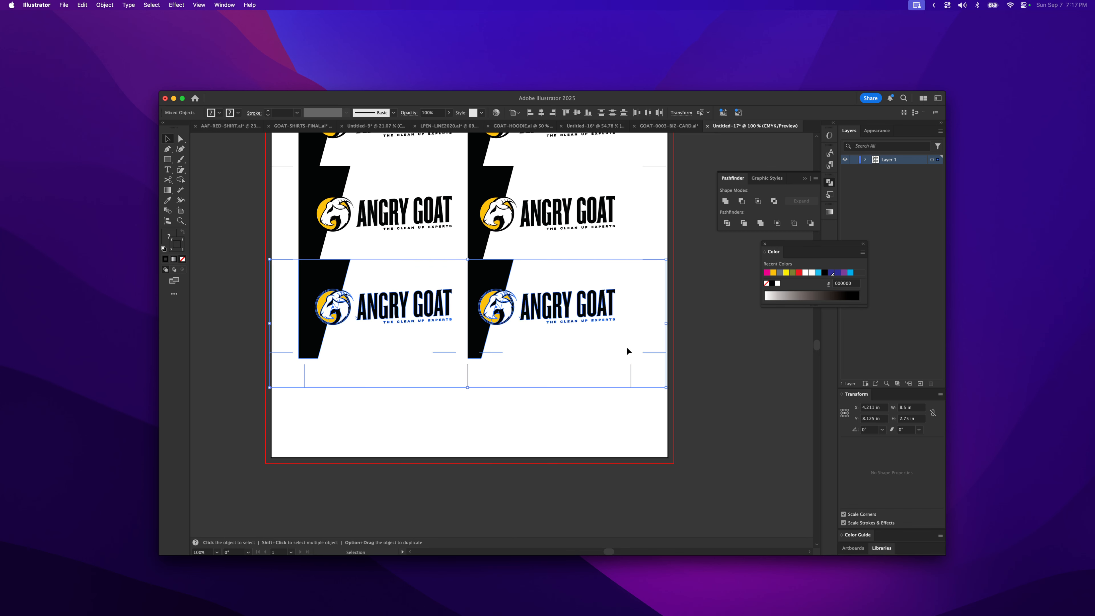
pyautogui.click(710, 328)
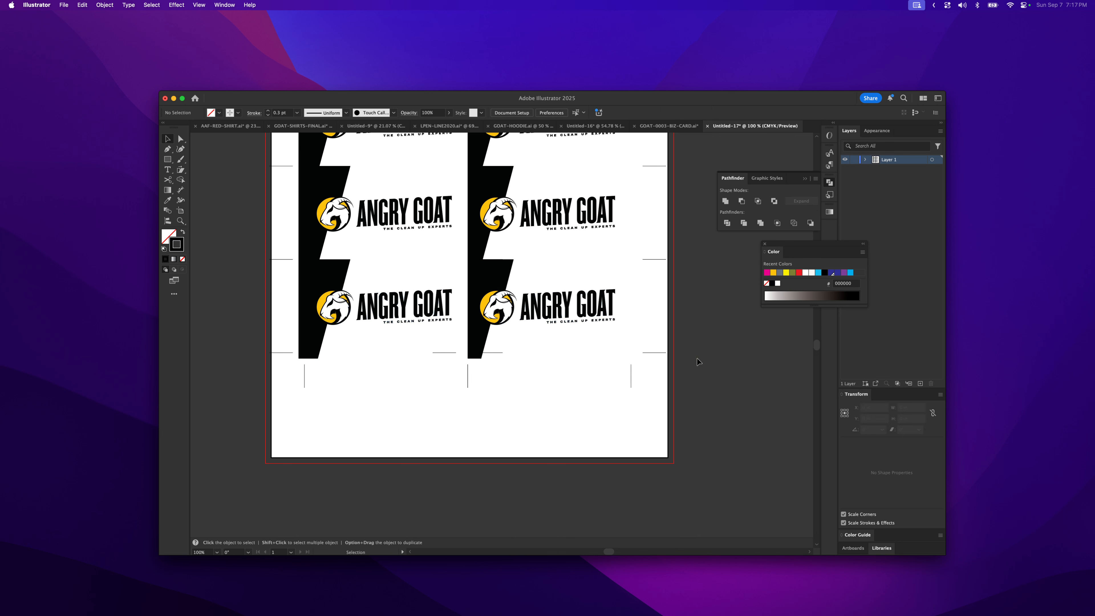
# - Delete the leftover horizontal crop mark between the two columns at the bottom row
pyautogui.press('a')
pyautogui.click(493, 353)
pyautogui.keyDown('shift'); pyautogui.click(447, 353); pyautogui.keyUp('shift')
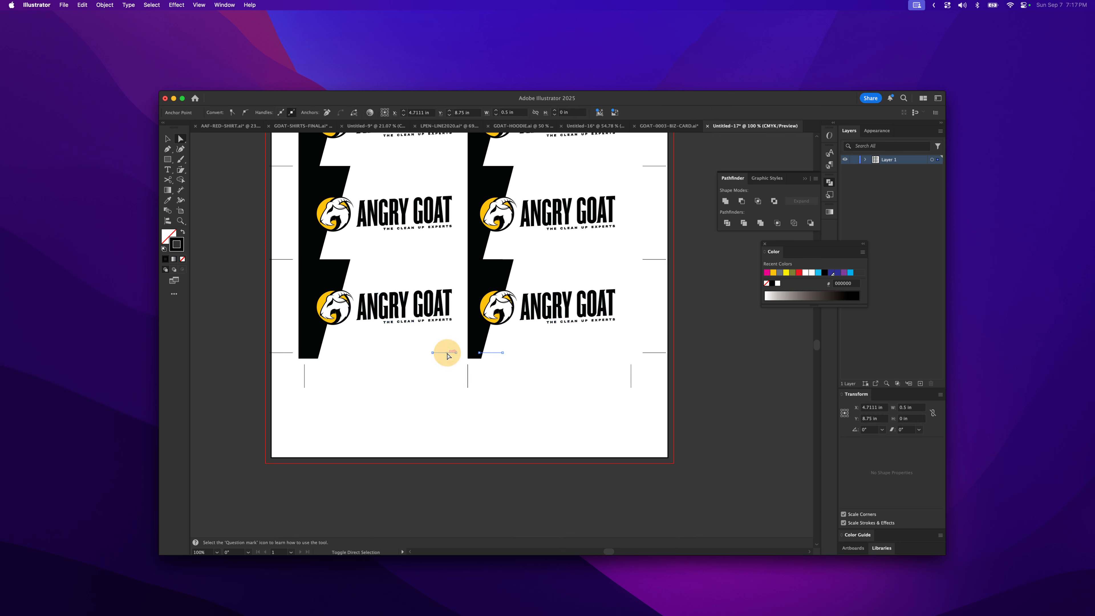
pyautogui.press('Delete')
# - Select all the cards and crop marks on the sheet and group them together
pyautogui.press('super+y')
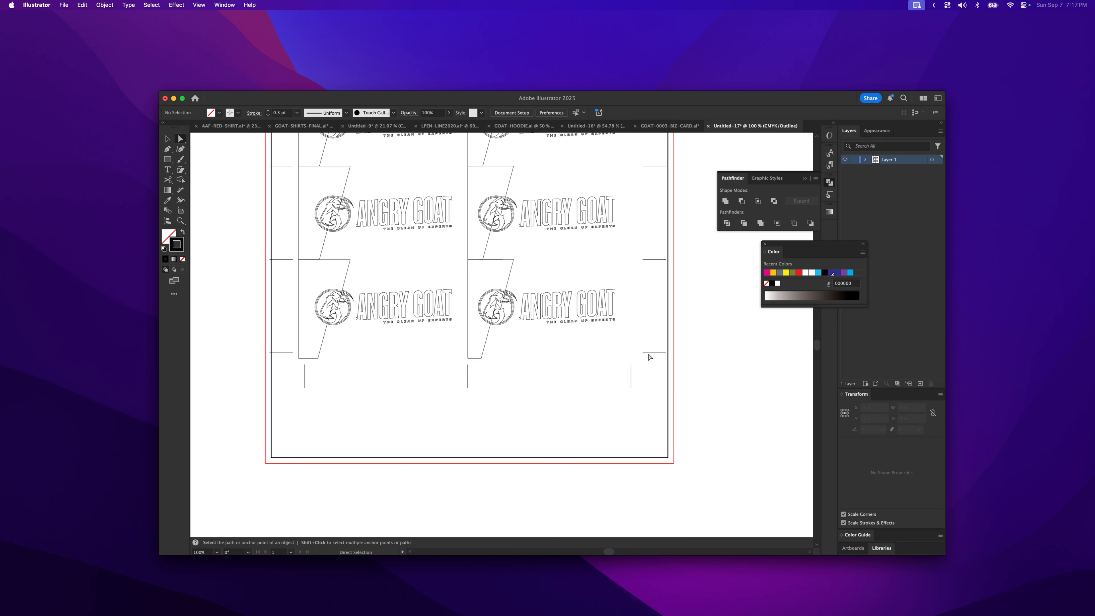
pyautogui.moveTo(526, 240); pyautogui.dragTo(519, 350)
pyautogui.moveTo(443, 284); pyautogui.dragTo(427, 421)
pyautogui.moveTo(501, 416); pyautogui.dragTo(526, 318)
pyautogui.press('super+y')
pyautogui.press('z')
pyautogui.keyDown('alt'); pyautogui.click(536, 328); pyautogui.keyUp('alt')
pyautogui.keyDown('alt'); pyautogui.click(528, 373); pyautogui.keyUp('alt')
pyautogui.press('v')
pyautogui.moveTo(358, 211); pyautogui.dragTo(553, 437)
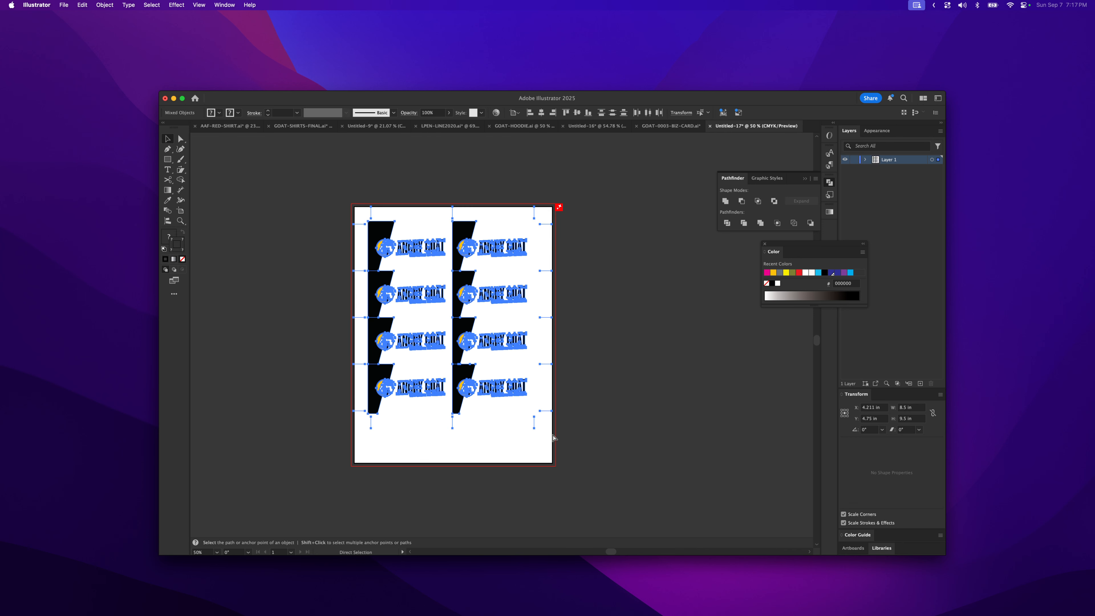
pyautogui.press('super+g')
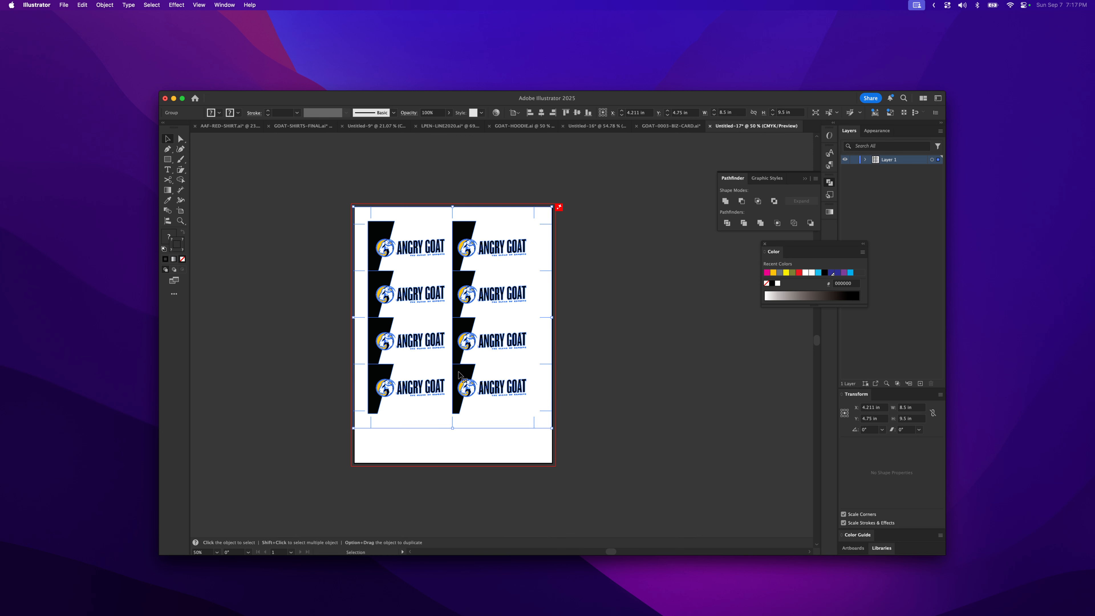
pyautogui.moveTo(458, 372); pyautogui.dragTo(477, 397)
pyautogui.press('a')
pyautogui.press('super+z')
pyautogui.press('v')
# - Center the grouped card layout horizontally and vertically on the artboard with the Align panel
pyautogui.click(227, 7)
pyautogui.click(291, 240)
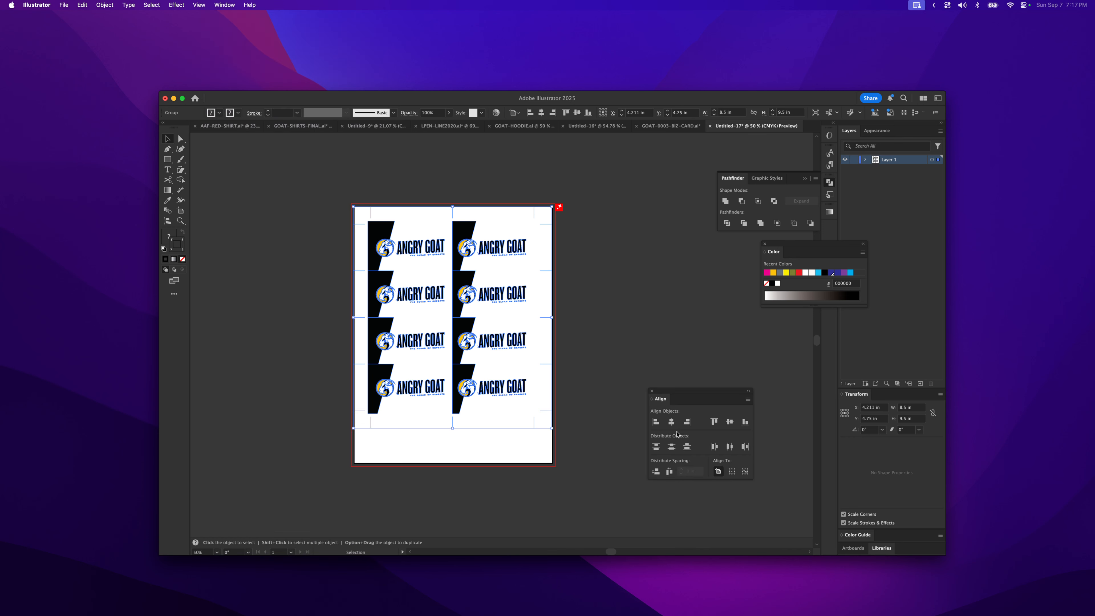
pyautogui.click(672, 424)
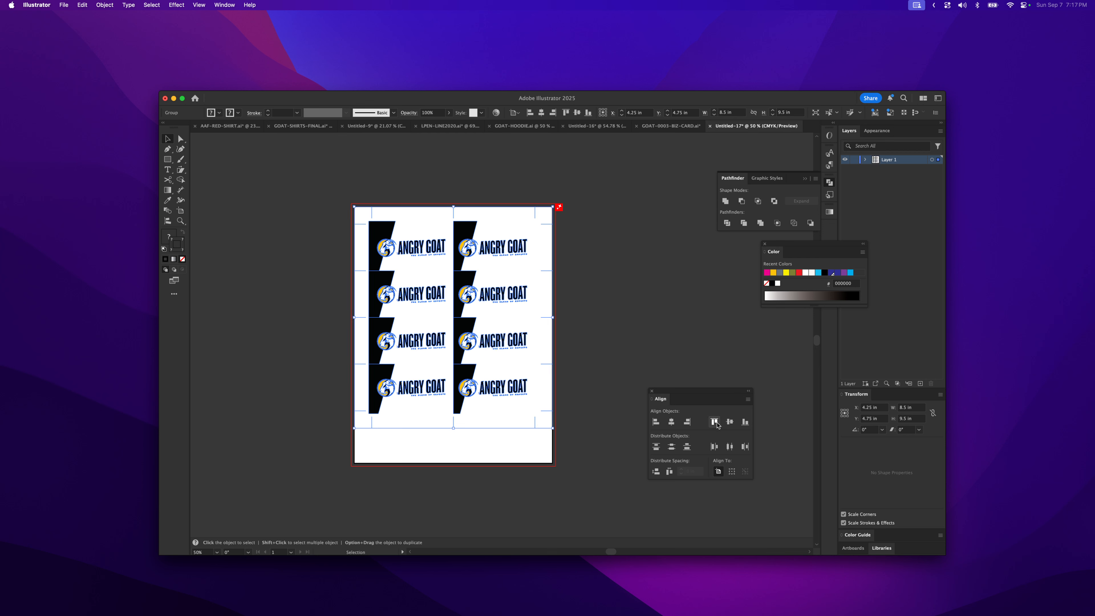
pyautogui.click(729, 423)
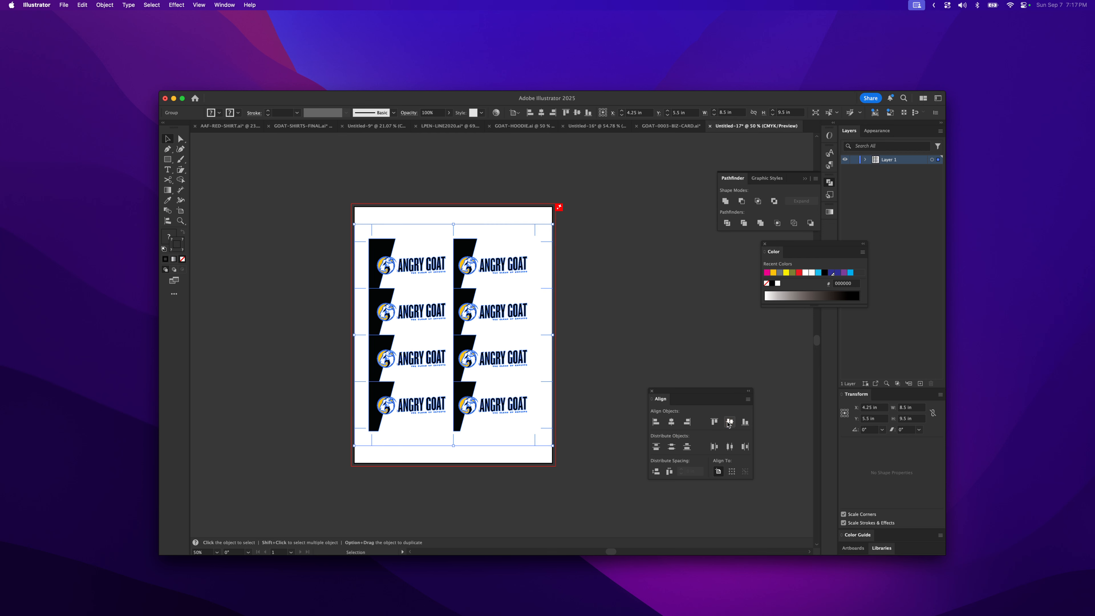
pyautogui.click(564, 315)
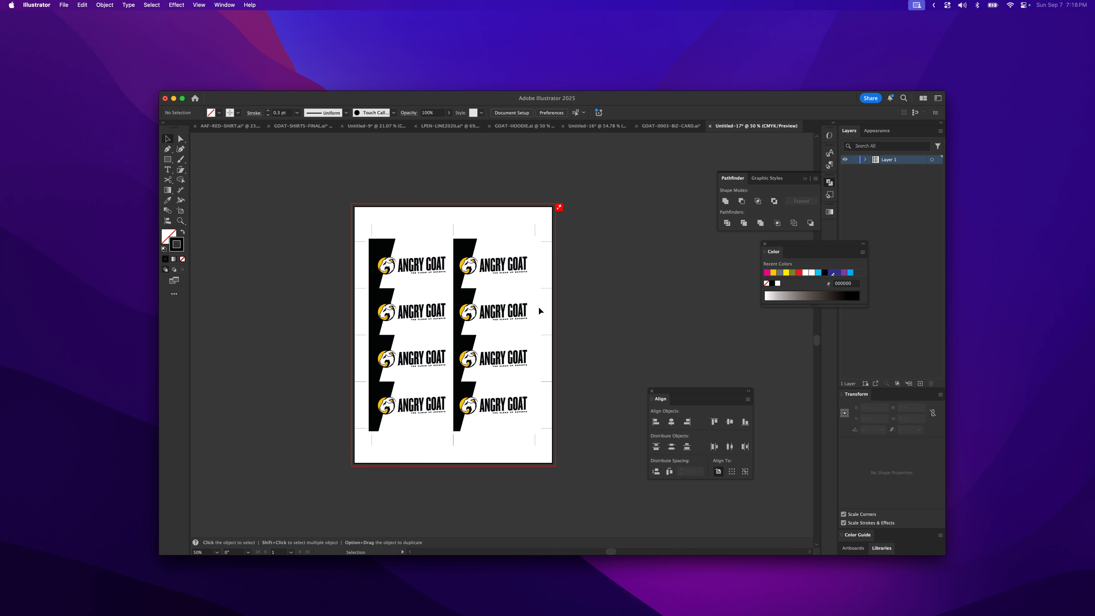